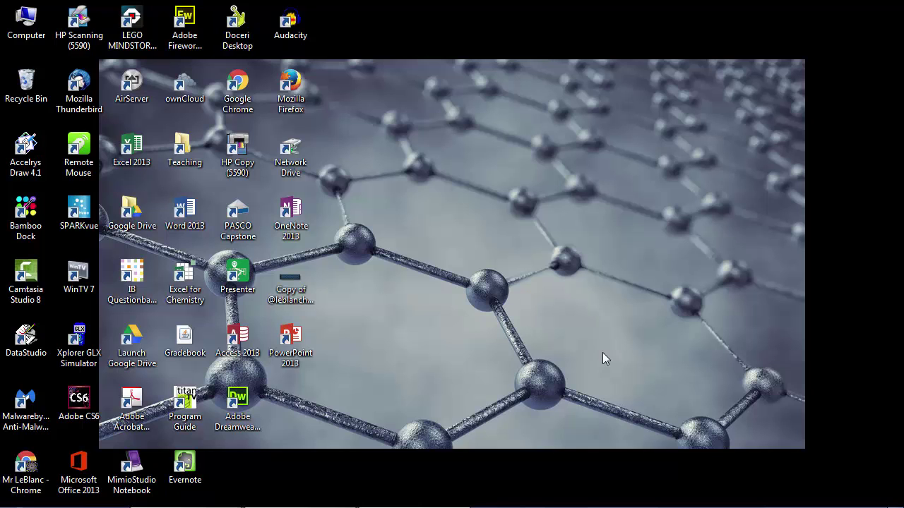
# - Switch to Chrome and the 'The Effect of Temperature on Rate of Reaction' spreadsheet
pyautogui.click(187, 496)
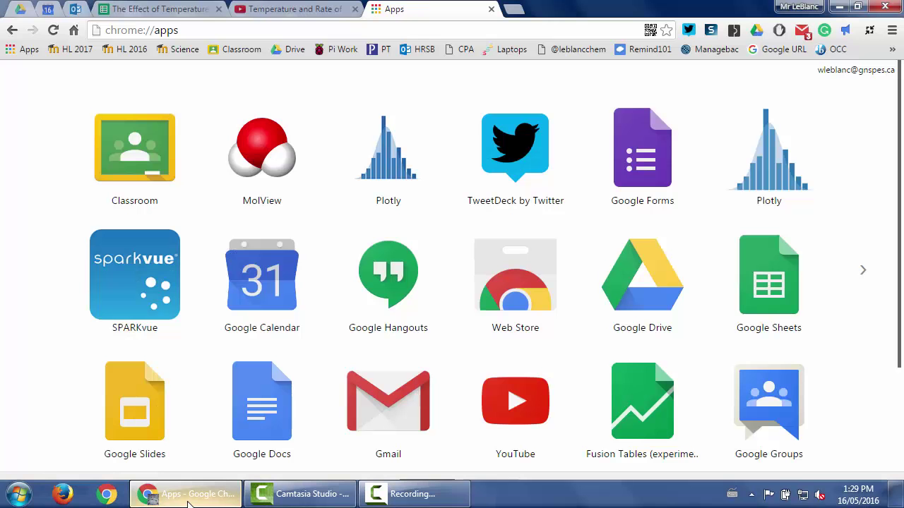
pyautogui.click(148, 8)
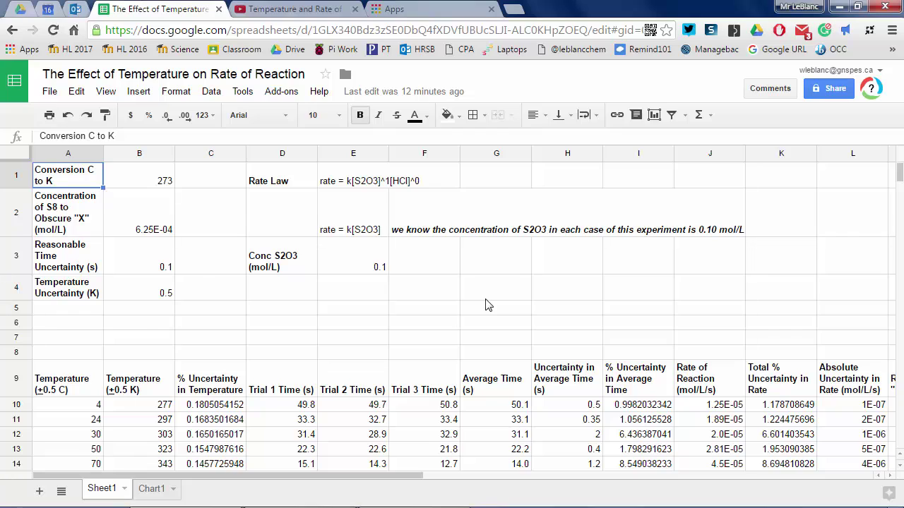
# - Move the rate constants from B19:B24 into column C, starting at C19
pyautogui.scroll(-3, 485, 305)
pyautogui.moveTo(139, 360); pyautogui.dragTo(139, 441)
pyautogui.hotkey('ctrl', 'x')
pyautogui.click(211, 360)
pyautogui.hotkey('ctrl', 'v')
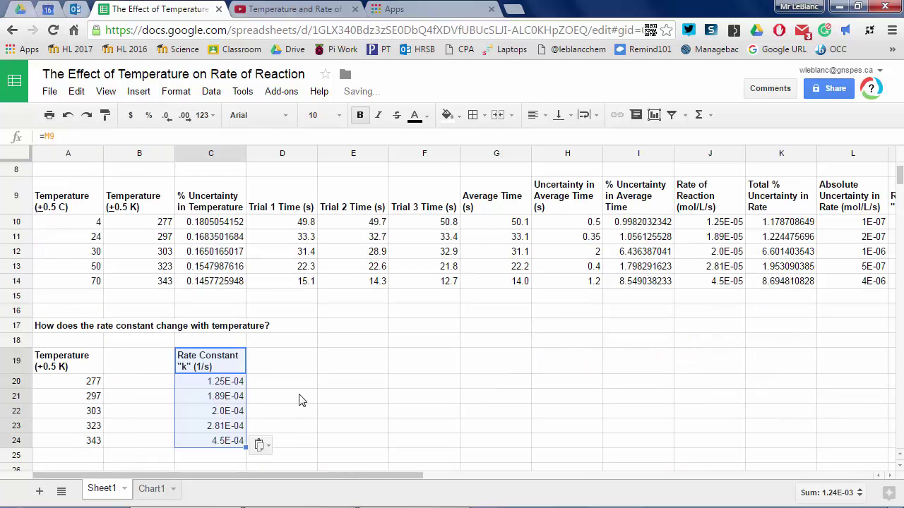
# - Add a bold, wrapped '% Uncertainty in Temperature' header in B19
pyautogui.click(166, 349)
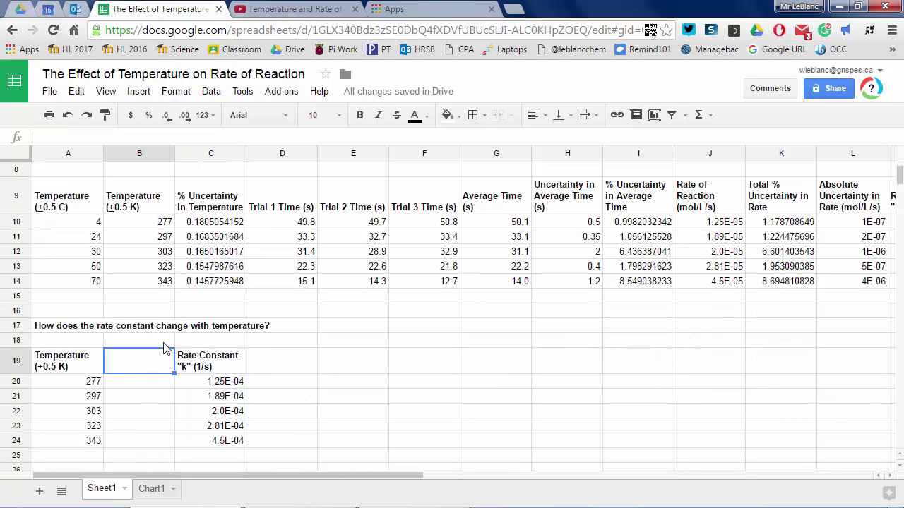
pyautogui.write('% ')
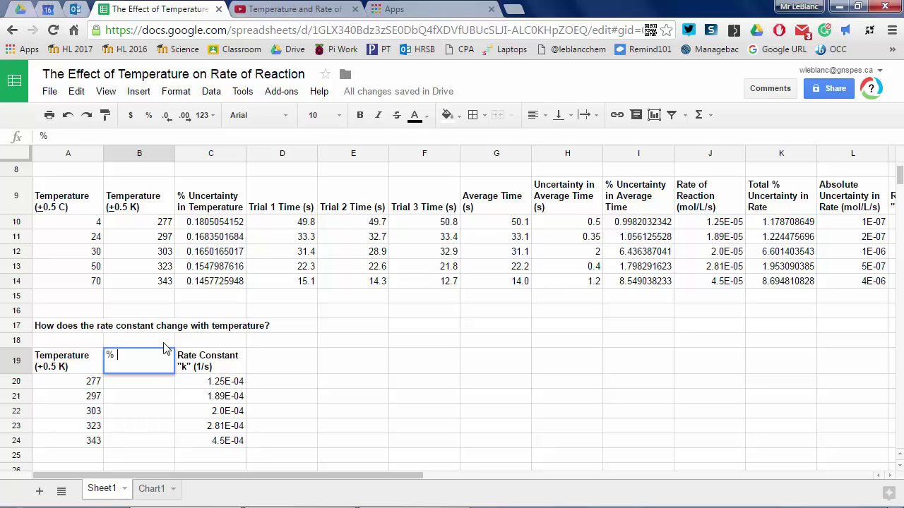
pyautogui.write('Uncertainty in Temperature')
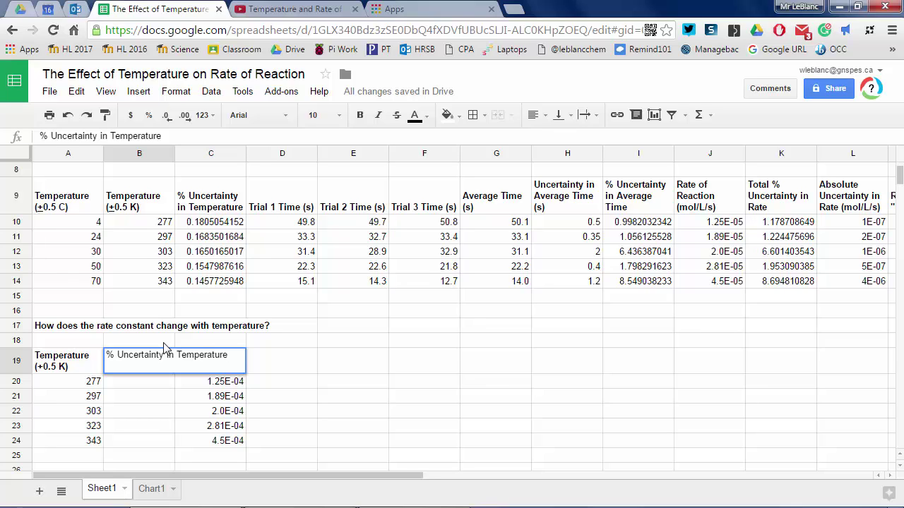
pyautogui.press('Return')
pyautogui.press('Up')
pyautogui.hotkey('ctrl', 'b')
pyautogui.click(175, 92)
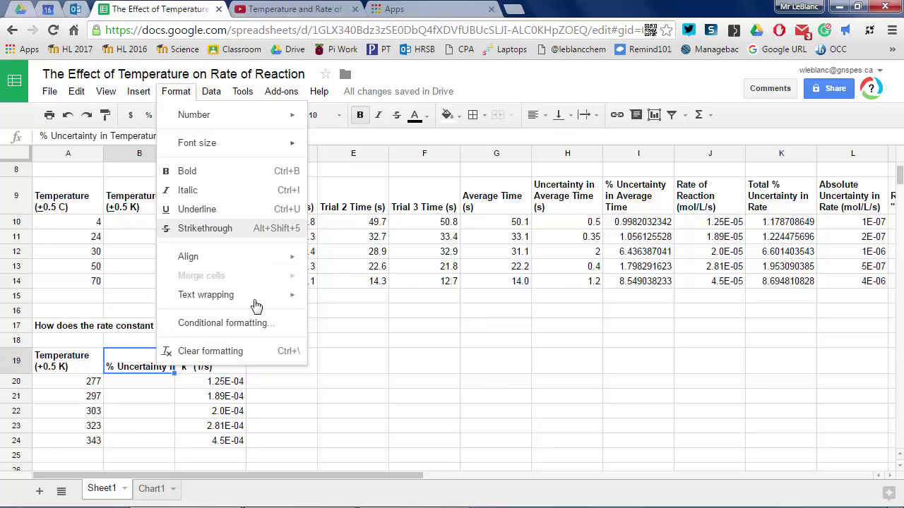
pyautogui.moveTo(256, 305)
pyautogui.click(333, 318)
# - Fill B20:B24 with =C10 onward to pull in the temperature uncertainties
pyautogui.press('Down')
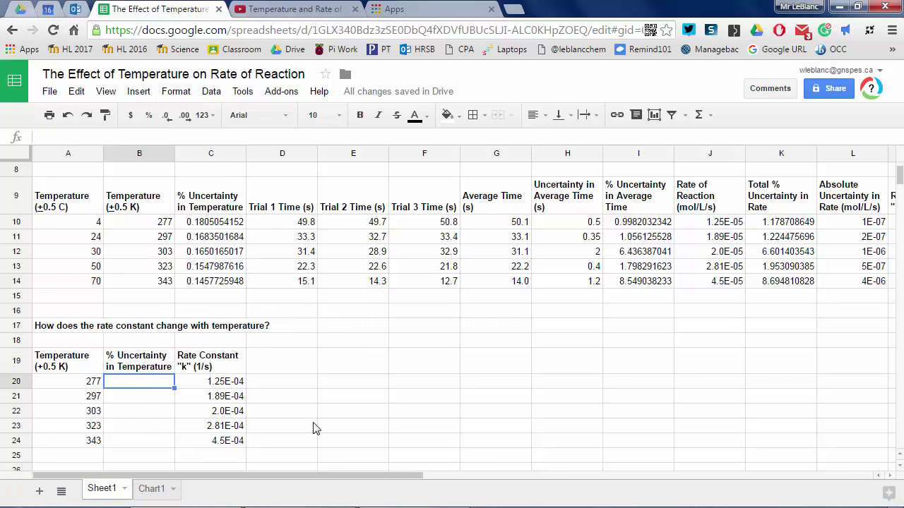
pyautogui.write('=')
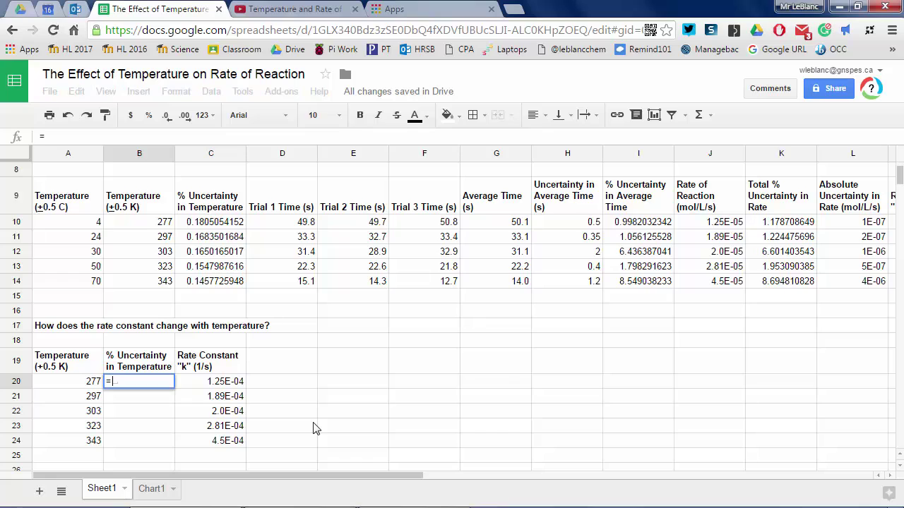
pyautogui.write('C10')
pyautogui.press('Return')
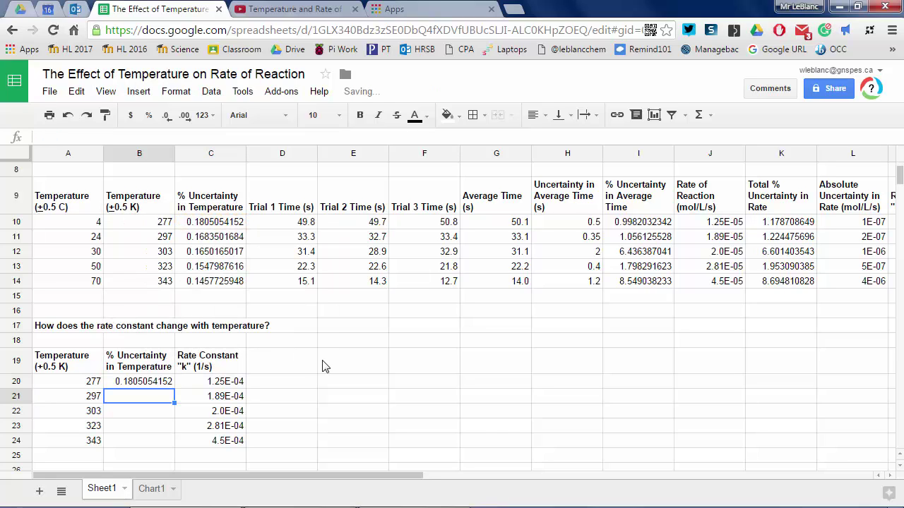
pyautogui.click(157, 382)
pyautogui.moveTo(174, 388); pyautogui.dragTo(172, 445)
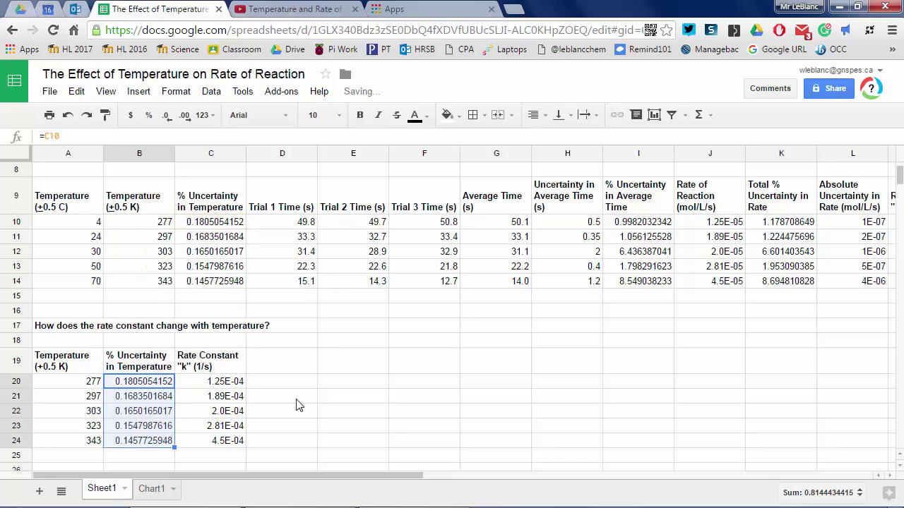
pyautogui.click(295, 362)
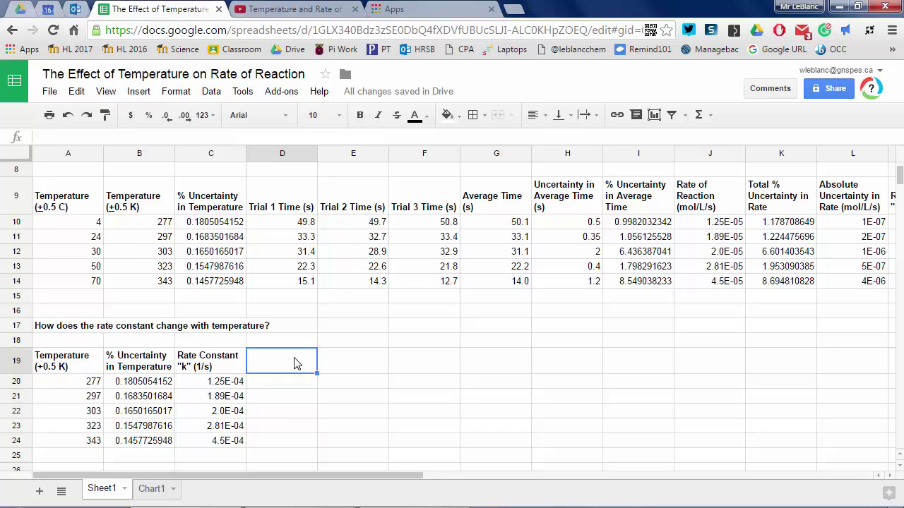
# - Add a bold, wrapped '% Uncertainty in Rate Constant' header in D19
pyautogui.write('% Uncertai')
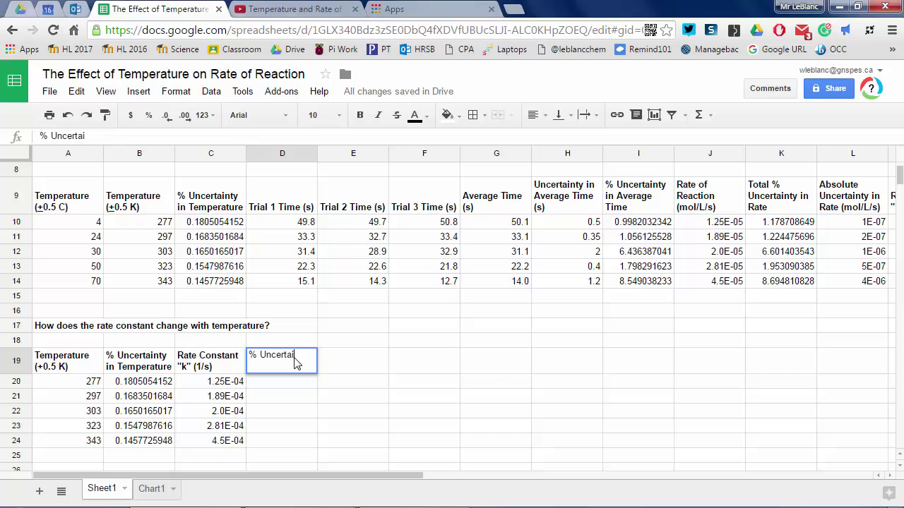
pyautogui.write('n')
pyautogui.press('BackSpace')
pyautogui.press('BackSpace')
pyautogui.press('BackSpace')
pyautogui.press('BackSpace')
pyautogui.press('BackSpace')
pyautogui.press('BackSpace')
pyautogui.press('BackSpace')
pyautogui.press('BackSpace')
pyautogui.press('BackSpace')
pyautogui.write('Uncertainty in Rate ')
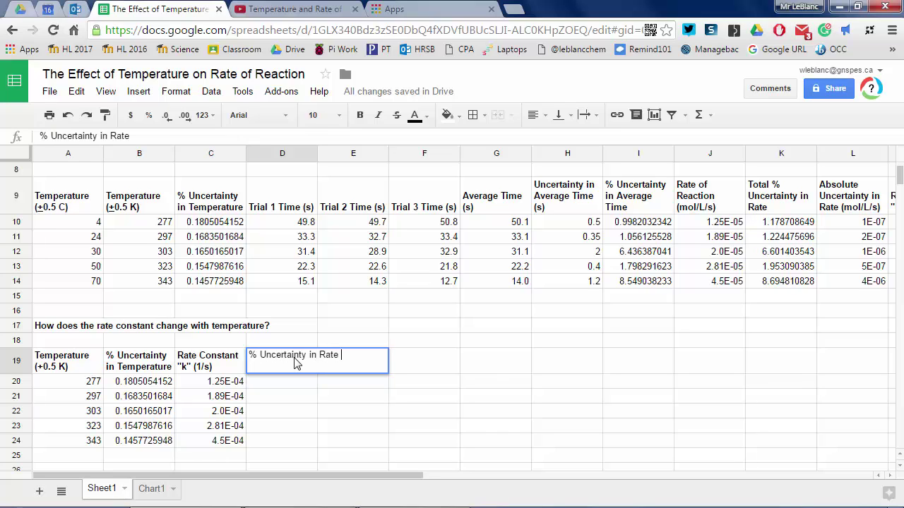
pyautogui.write('Constant')
pyautogui.press('Return')
pyautogui.click(295, 362)
pyautogui.hotkey('ctrl', 'b')
pyautogui.click(176, 91)
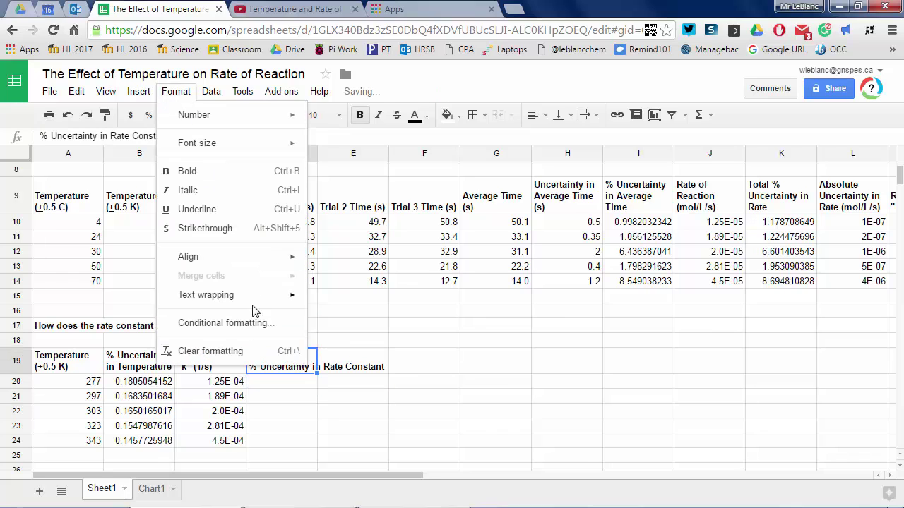
pyautogui.moveTo(253, 311)
pyautogui.click(339, 318)
# - Fill D20:D24 with =K10 onward
pyautogui.press('Down')
pyautogui.write('=')
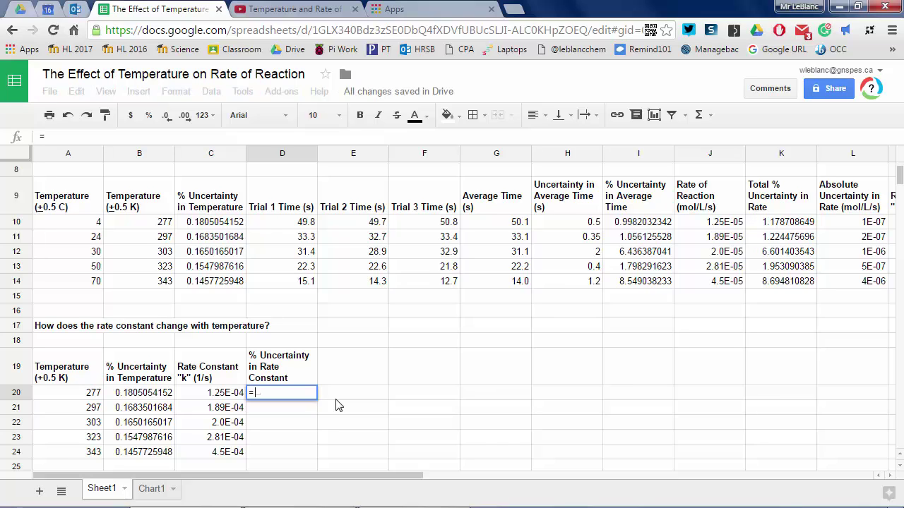
pyautogui.write('K10')
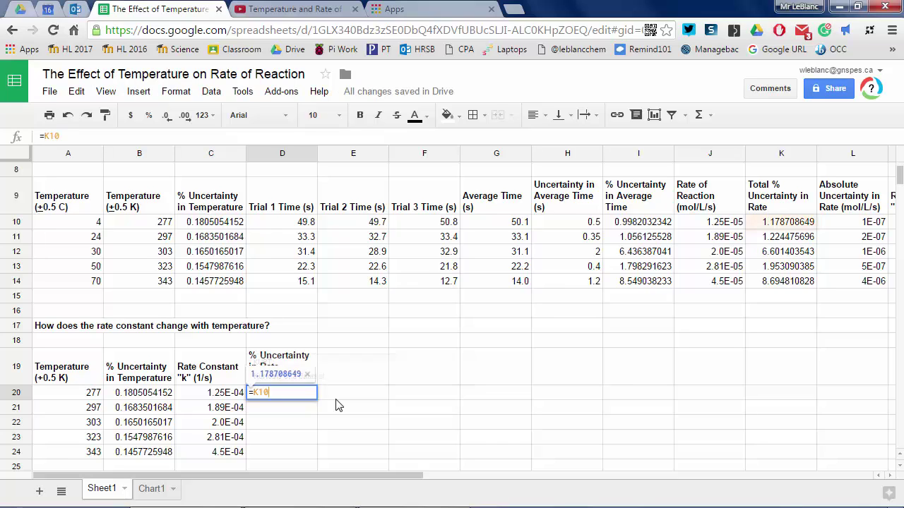
pyautogui.press('Return')
pyautogui.press('Up')
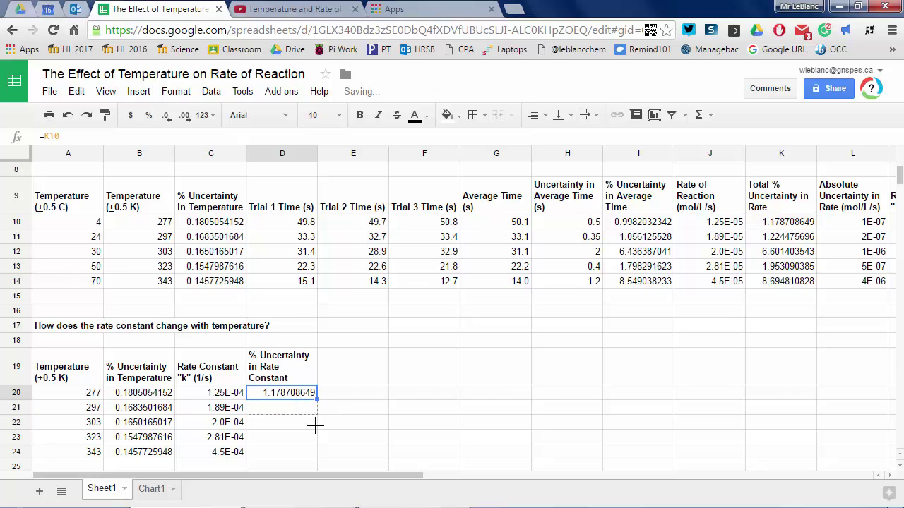
pyautogui.moveTo(314, 425); pyautogui.dragTo(314, 449)
pyautogui.click(360, 423)
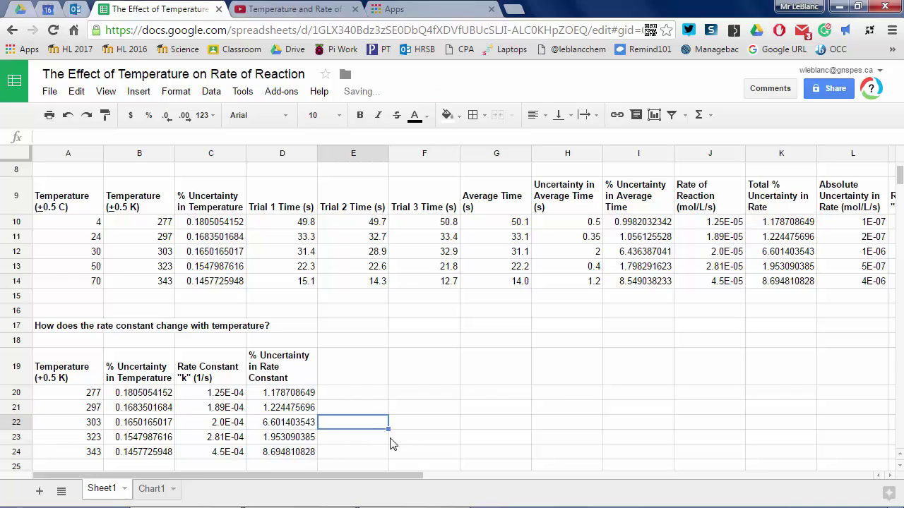
pyautogui.click(357, 368)
# - Add a bold, wrapped 'Total Combined % Uncertainty' header in E19
pyautogui.write('T')
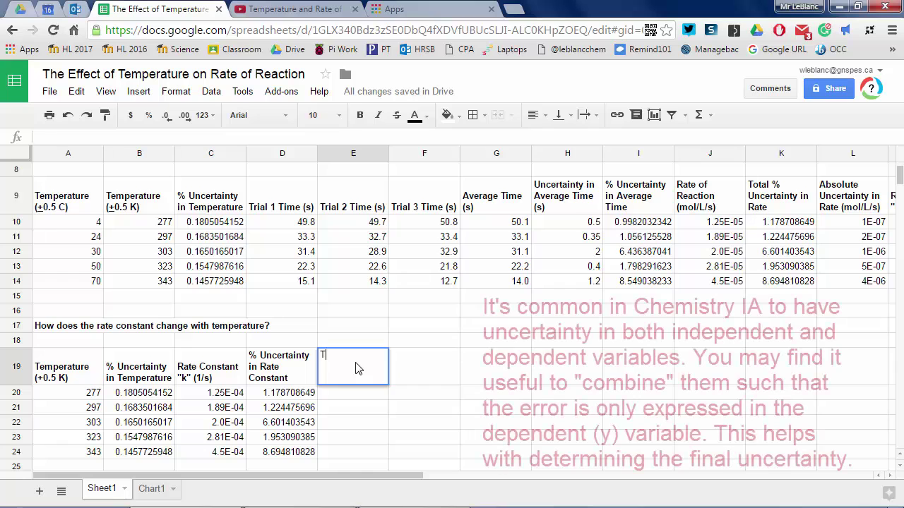
pyautogui.write('otal Combin')
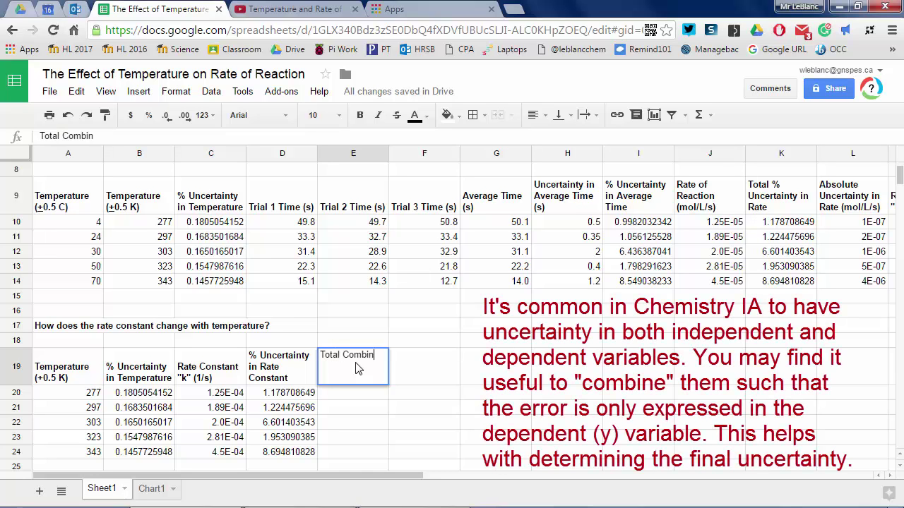
pyautogui.write('ed Uncerain')
pyautogui.press('BackSpace')
pyautogui.press('BackSpace')
pyautogui.press('BackSpace')
pyautogui.press('BackSpace')
pyautogui.press('BackSpace')
pyautogui.press('BackSpace')
pyautogui.press('BackSpace')
pyautogui.press('BackSpace')
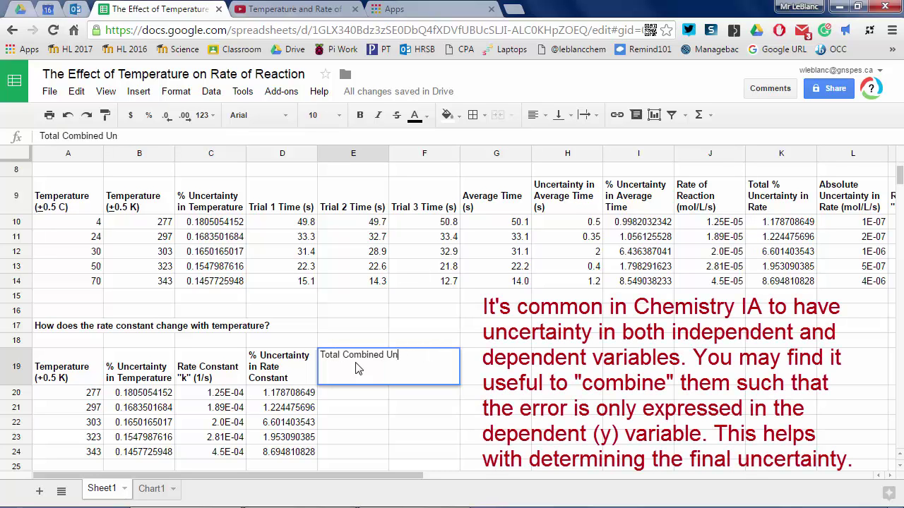
pyautogui.press('BackSpace')
pyautogui.press('BackSpace')
pyautogui.press('BackSpace')
pyautogui.press('BackSpace')
pyautogui.press('BackSpace')
pyautogui.press('BackSpace')
pyautogui.press('BackSpace')
pyautogui.press('BackSpace')
pyautogui.press('BackSpace')
pyautogui.press('BackSpace')
pyautogui.press('BackSpace')
pyautogui.press('BackSpace')
pyautogui.press('BackSpace')
pyautogui.press('BackSpace')
pyautogui.press('BackSpace')
pyautogui.write('otal Combined % Uncertainty')
pyautogui.press('Return')
pyautogui.click(356, 368)
pyautogui.hotkey('ctrl', 'b')
pyautogui.click(176, 92)
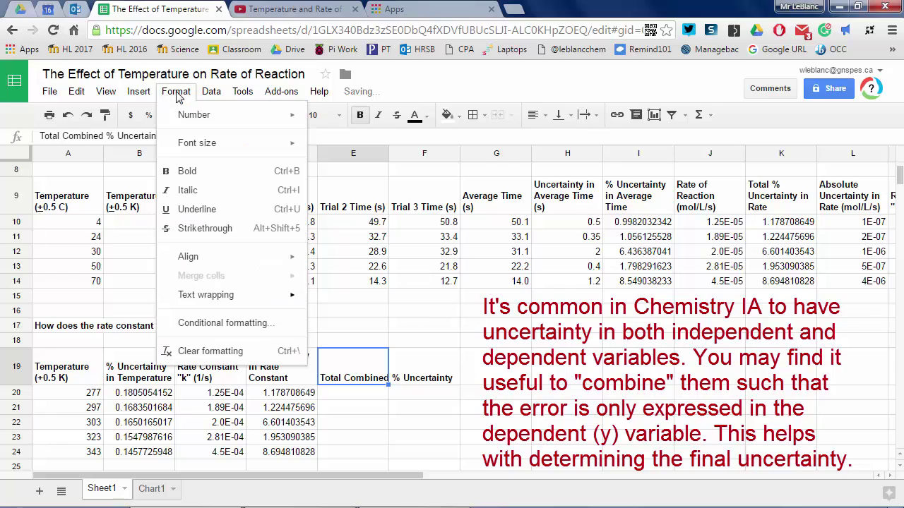
pyautogui.moveTo(262, 294)
pyautogui.click(343, 318)
# - Fill E20:E24 with =B20+D20 onward
pyautogui.press('Down')
pyautogui.write('=')
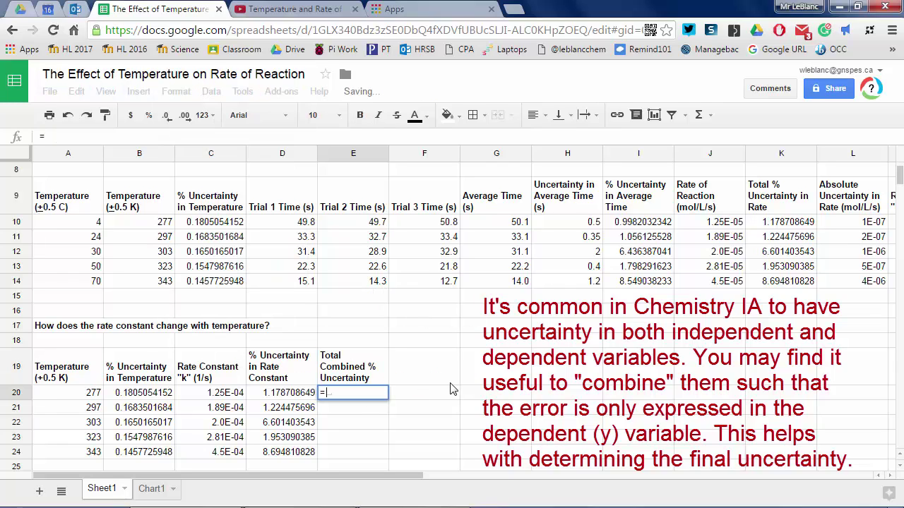
pyautogui.write('B20+D20')
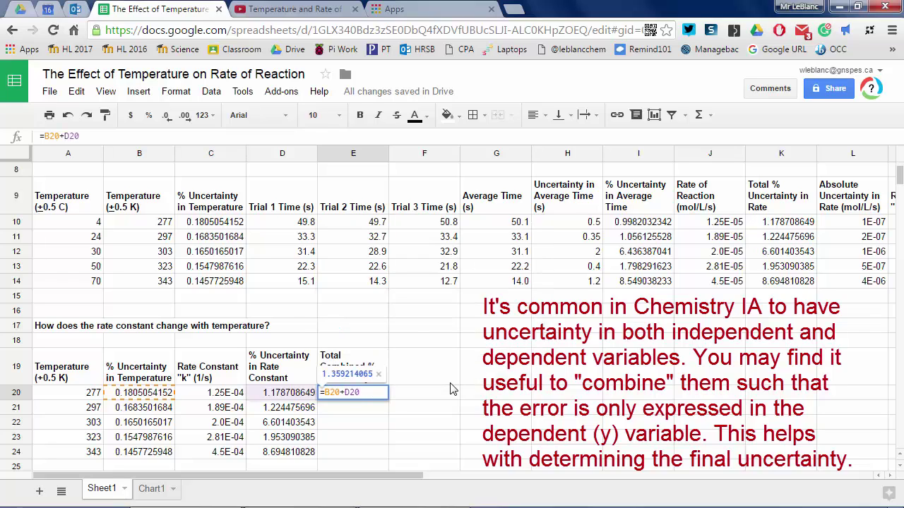
pyautogui.press('Return')
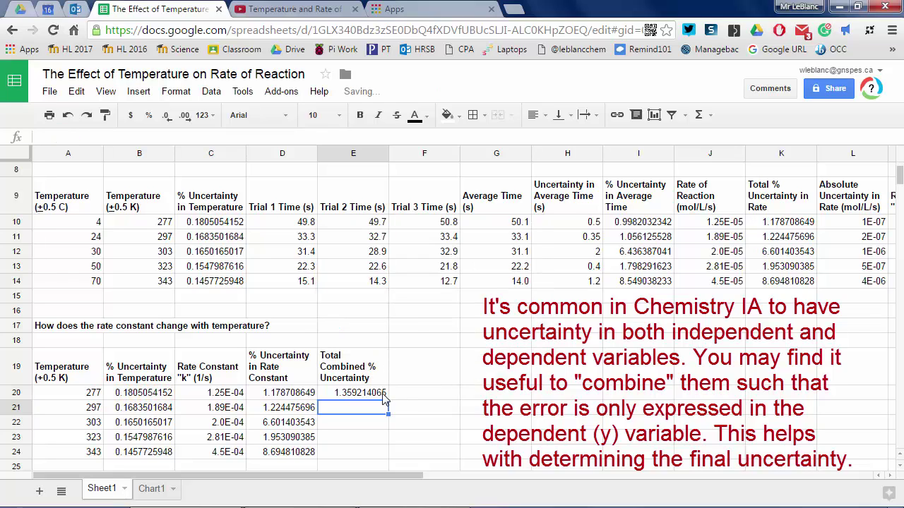
pyautogui.click(385, 398)
pyautogui.moveTo(387, 400); pyautogui.dragTo(387, 455)
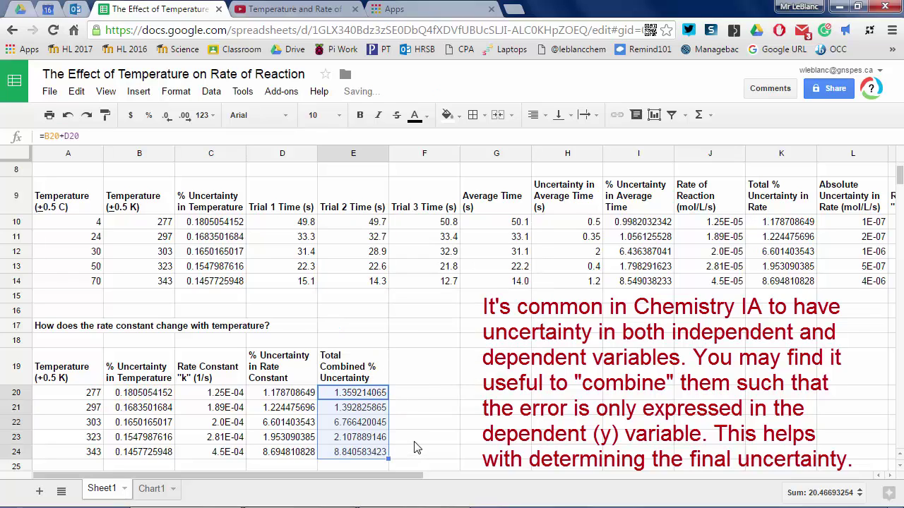
# - Show the lower table's Kelvin temperatures to one decimal and temperature uncertainties to four
pyautogui.click(83, 397)
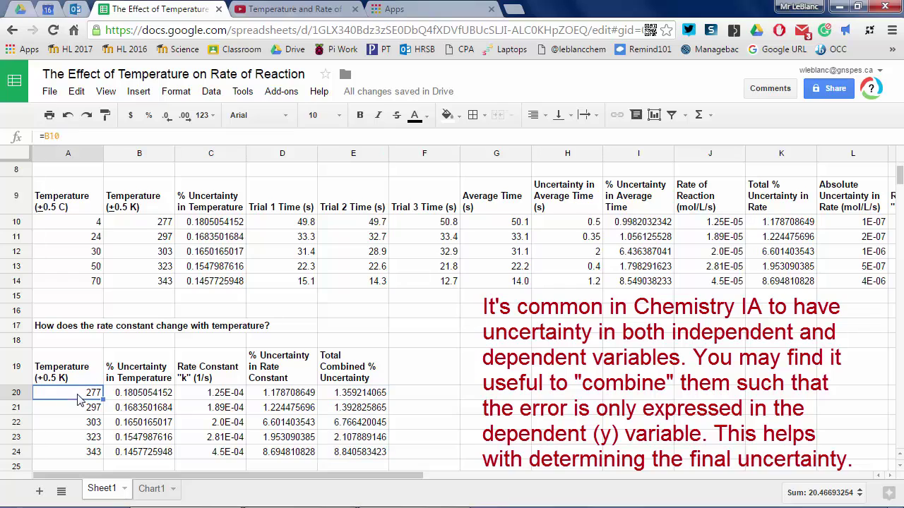
pyautogui.hotkey('shift', 'Down')
pyautogui.hotkey('shift', 'Down')
pyautogui.hotkey('shift', 'Down')
pyautogui.hotkey('shift', 'Down')
pyautogui.click(184, 115)
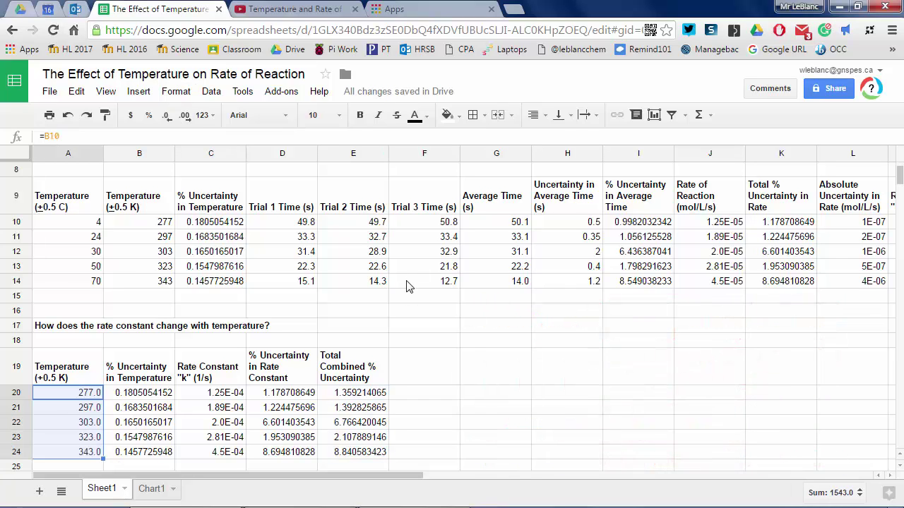
pyautogui.moveTo(149, 399); pyautogui.dragTo(149, 452)
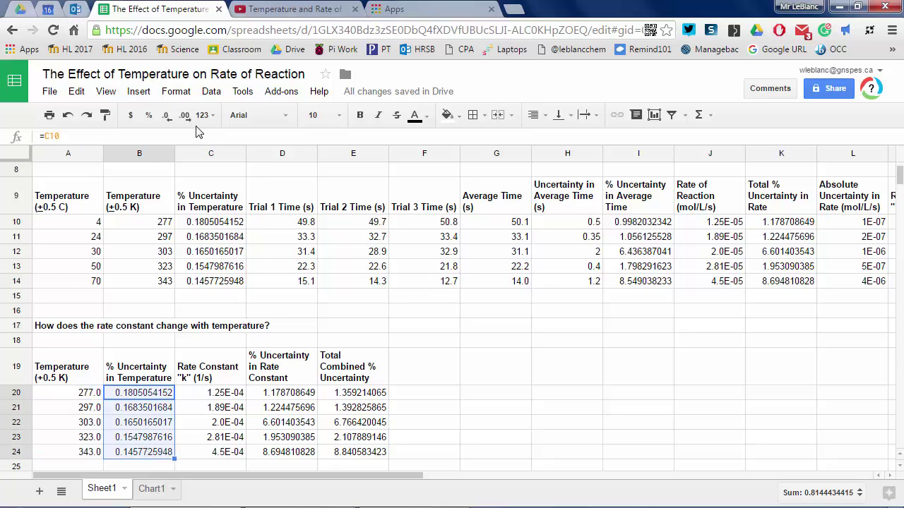
pyautogui.click(166, 115)
pyautogui.click(166, 115)
pyautogui.click(166, 115)
pyautogui.click(166, 115)
pyautogui.click(166, 115)
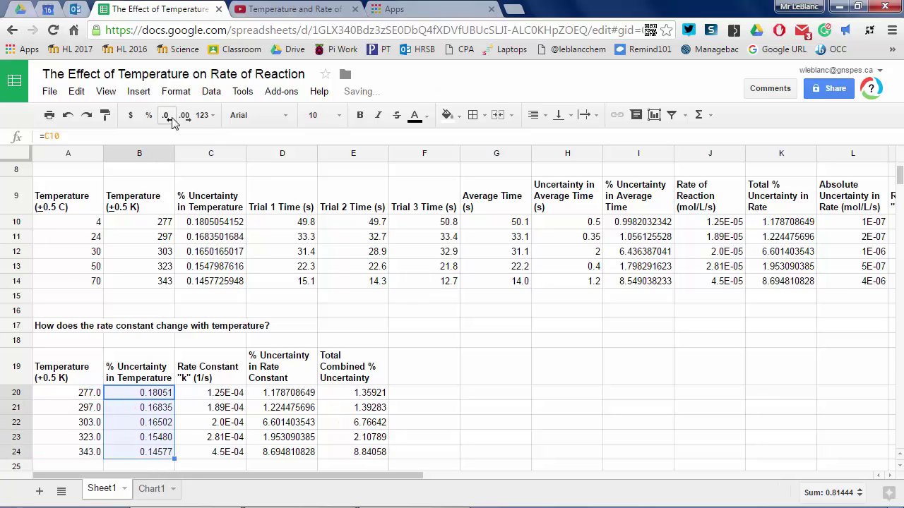
pyautogui.click(166, 115)
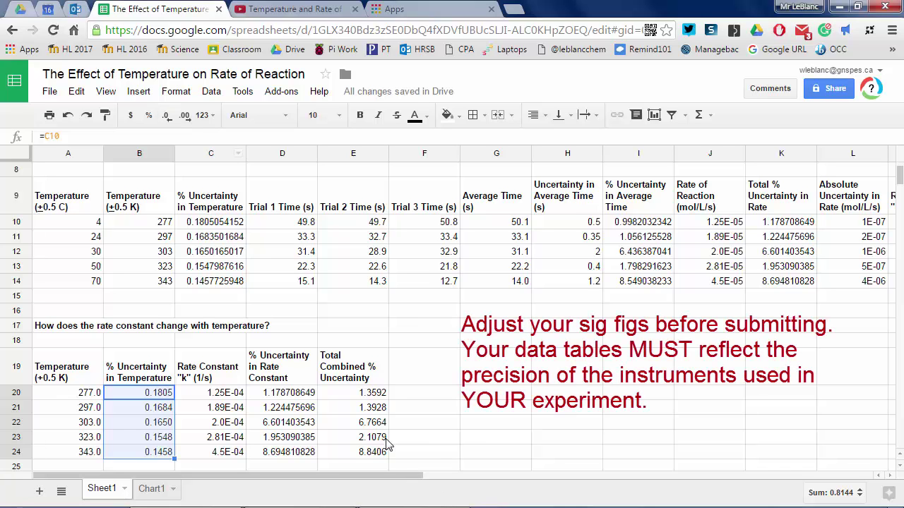
# - Show the top table's Celsius temperatures with one decimal place and round its uncertainty columns
pyautogui.moveTo(399, 479); pyautogui.dragTo(516, 473)
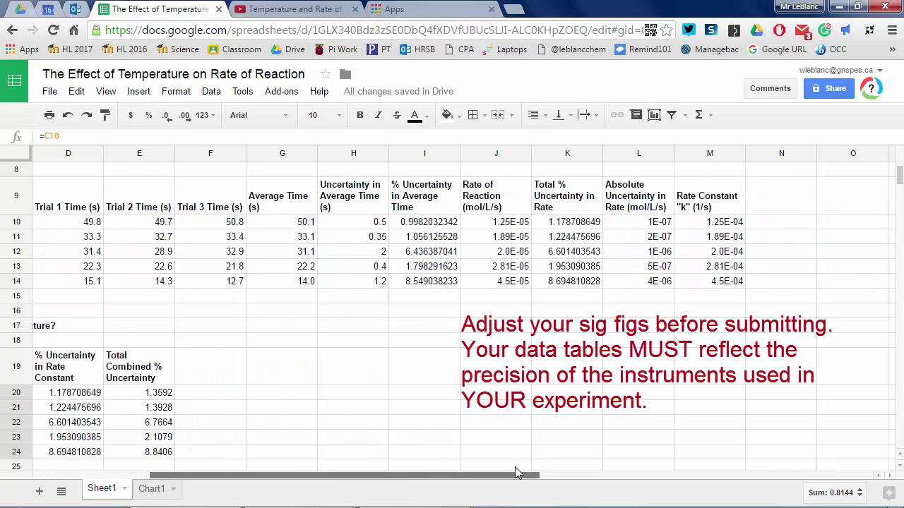
pyautogui.click(495, 423)
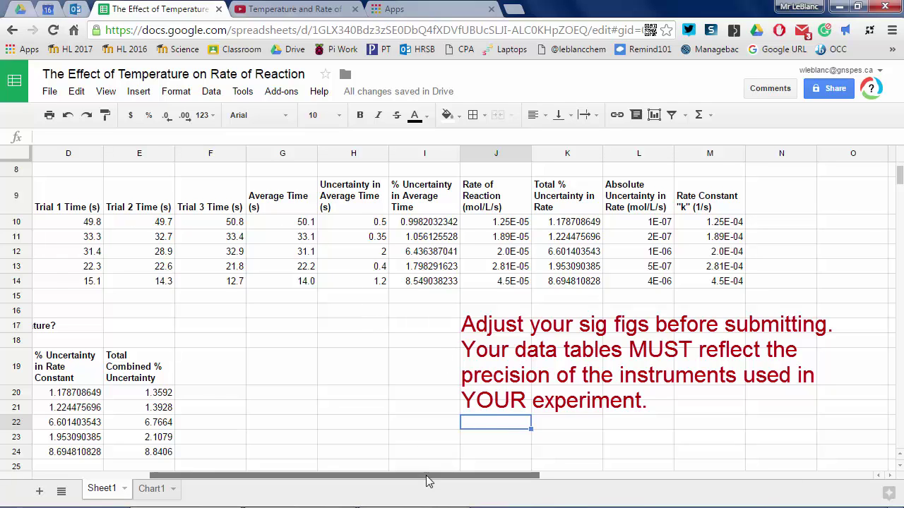
pyautogui.moveTo(426, 475); pyautogui.dragTo(292, 480)
pyautogui.moveTo(208, 223); pyautogui.dragTo(212, 281)
pyautogui.click(141, 312)
pyautogui.moveTo(91, 223); pyautogui.dragTo(90, 281)
pyautogui.click(184, 115)
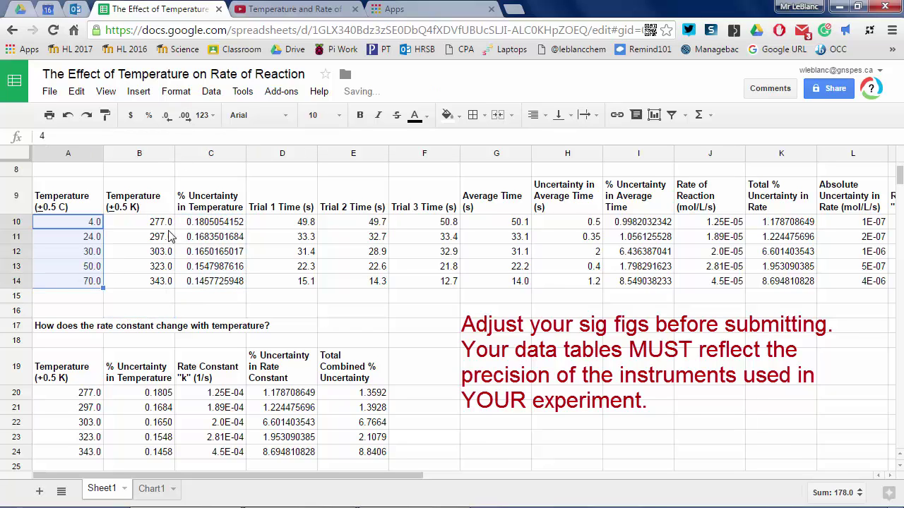
pyautogui.moveTo(210, 222); pyautogui.dragTo(210, 281)
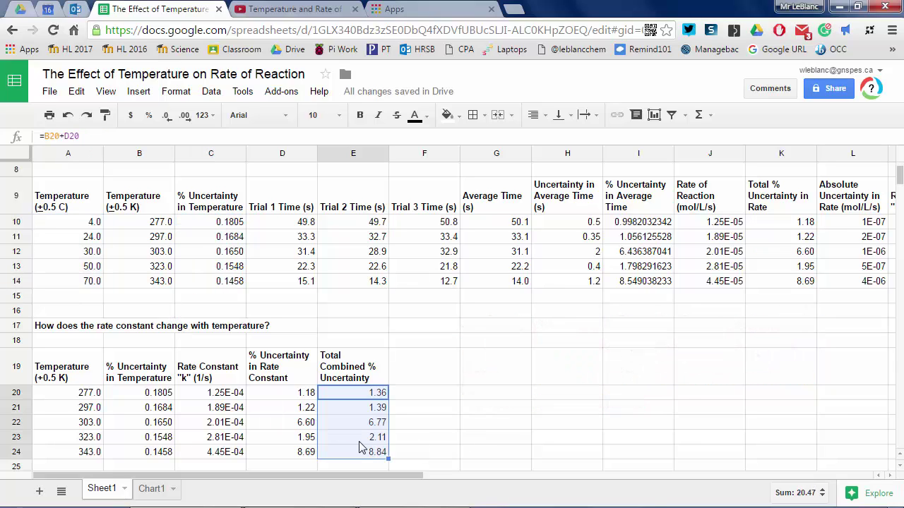
pyautogui.click(86, 392)
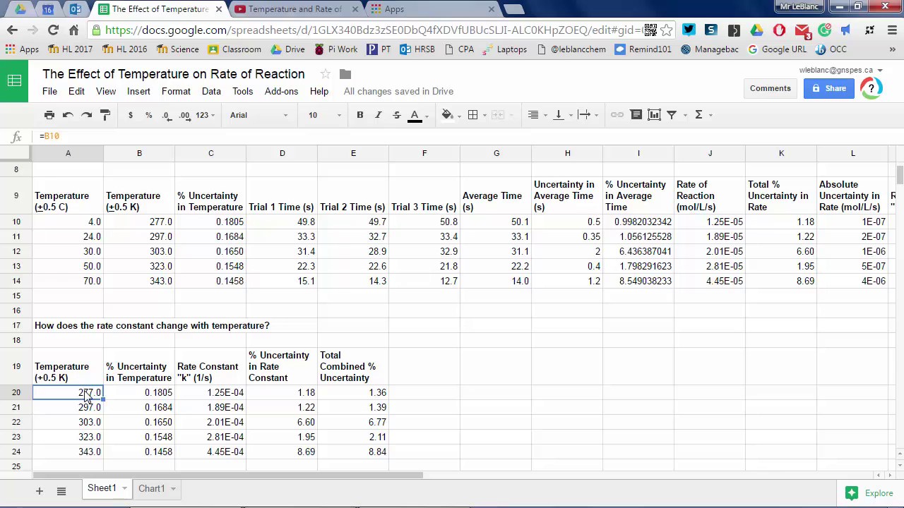
pyautogui.click(427, 7)
# - Launch the Plotly chart maker in a new tab, then return to the spreadsheet
pyautogui.click(390, 170)
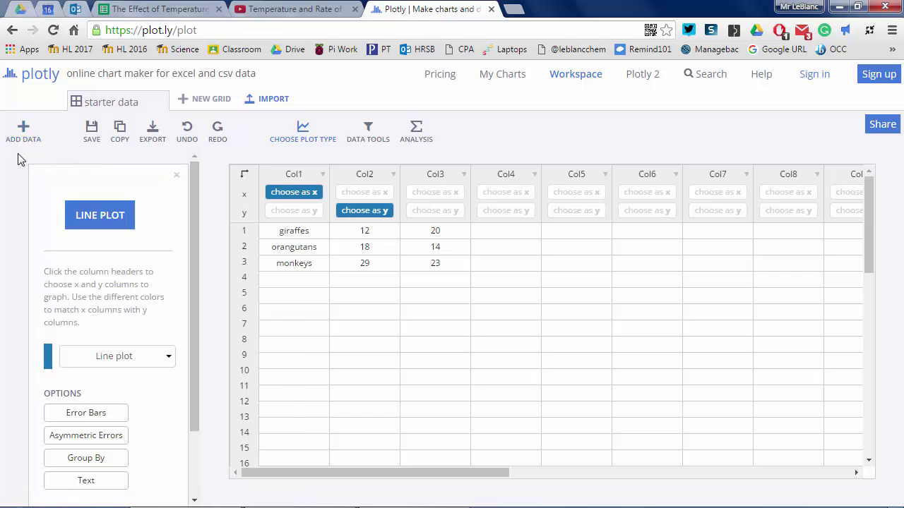
pyautogui.click(152, 16)
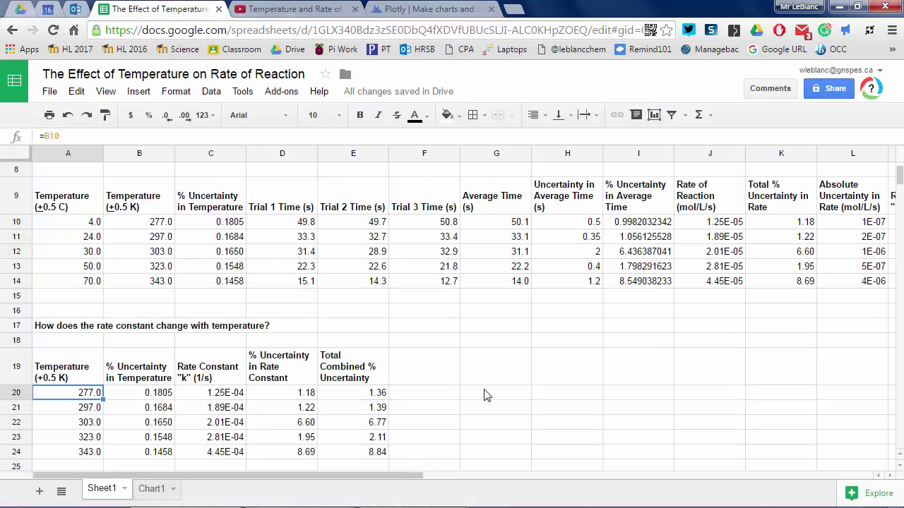
# - Merge F18:G18 into an 'Arrhesnius Plot Data' heading and begin the 1/T label in F19
pyautogui.click(435, 379)
pyautogui.press('Up')
pyautogui.hotkey('shift', 'Right')
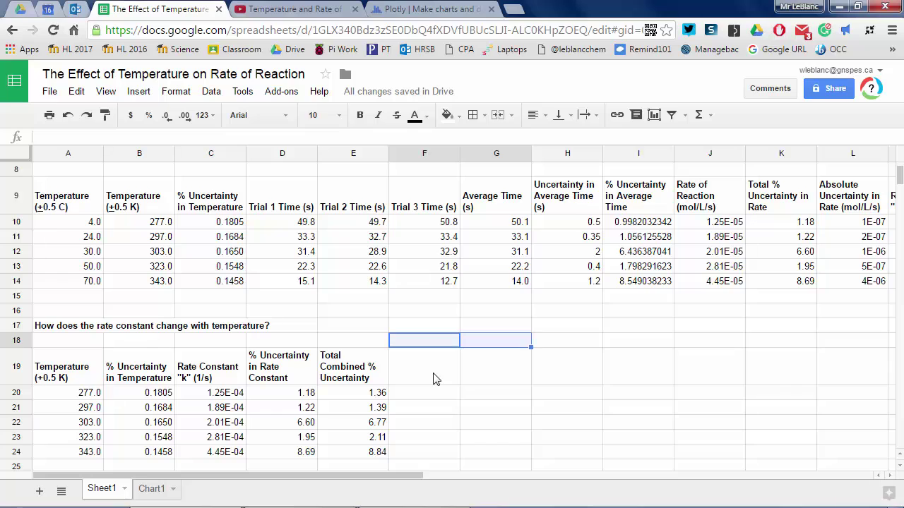
pyautogui.click(176, 91)
pyautogui.moveTo(255, 278)
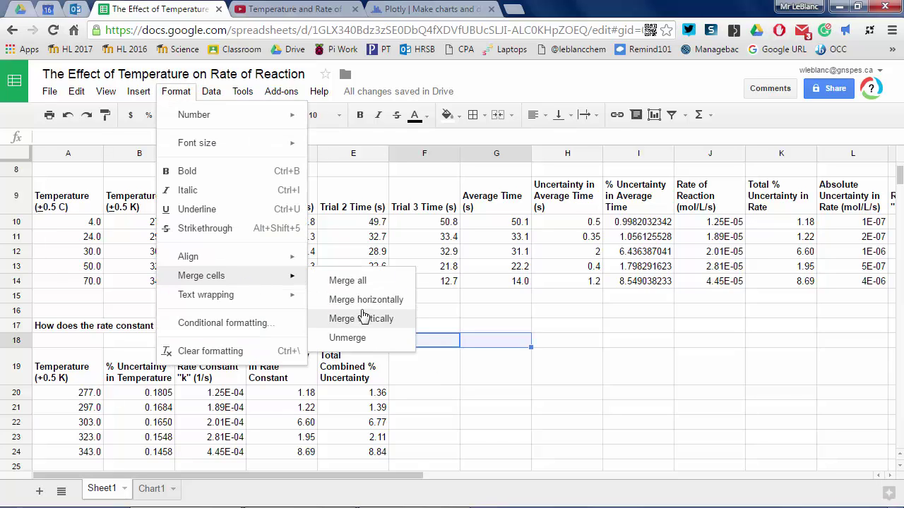
pyautogui.click(362, 301)
pyautogui.write('Arrhe')
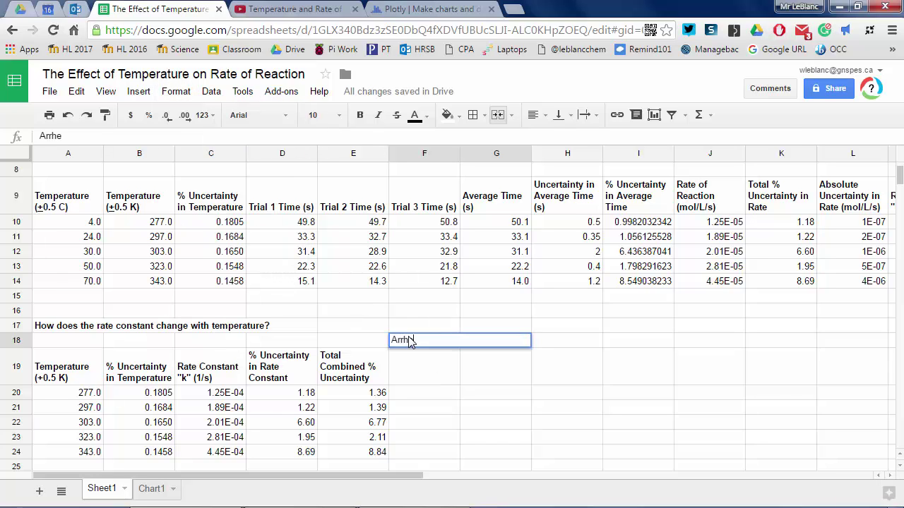
pyautogui.write('snius Plot Data')
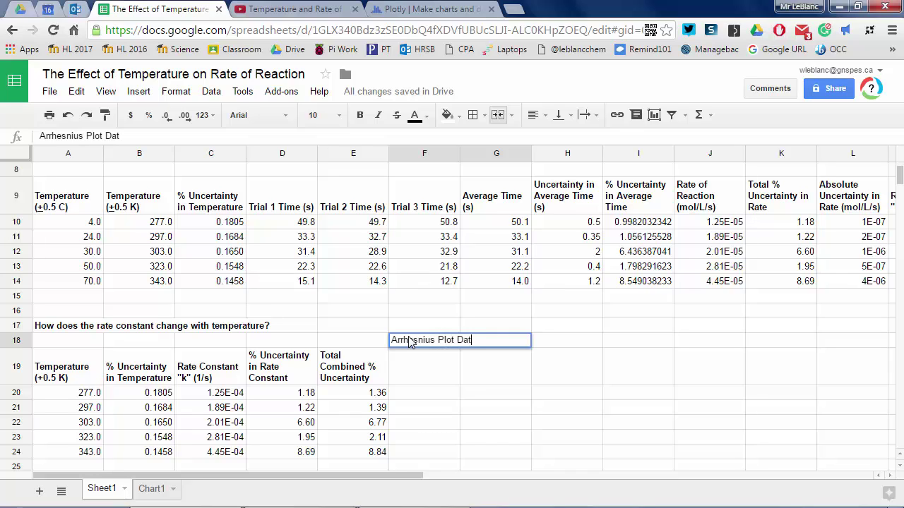
pyautogui.press('Return')
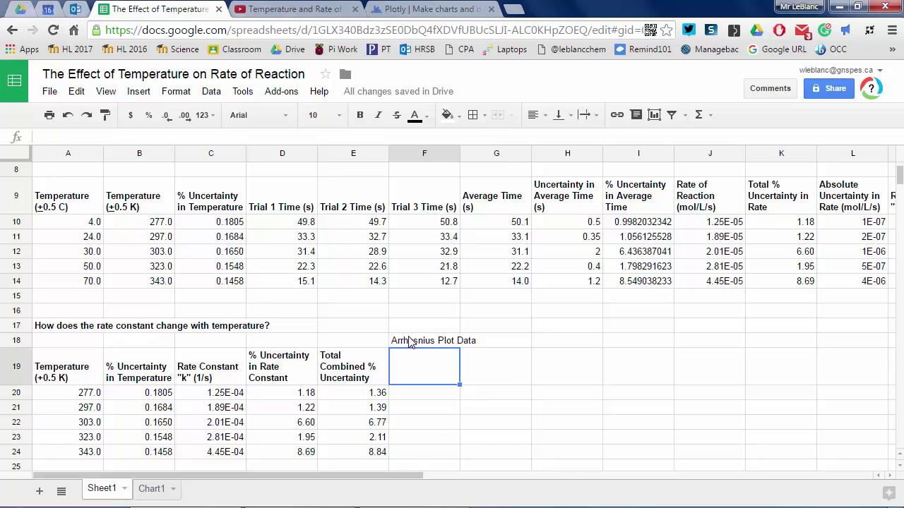
pyautogui.write('1/T (1/K')
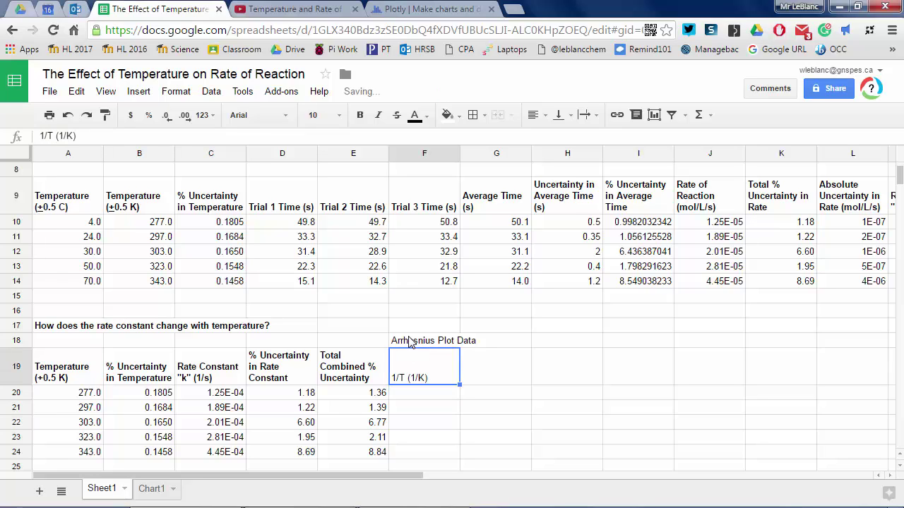
# - Label columns '1/T (1/K)' and 'lnk', and fill F20:F24 with =1/A20 onward
pyautogui.press('Tab')
pyautogui.press('Return')
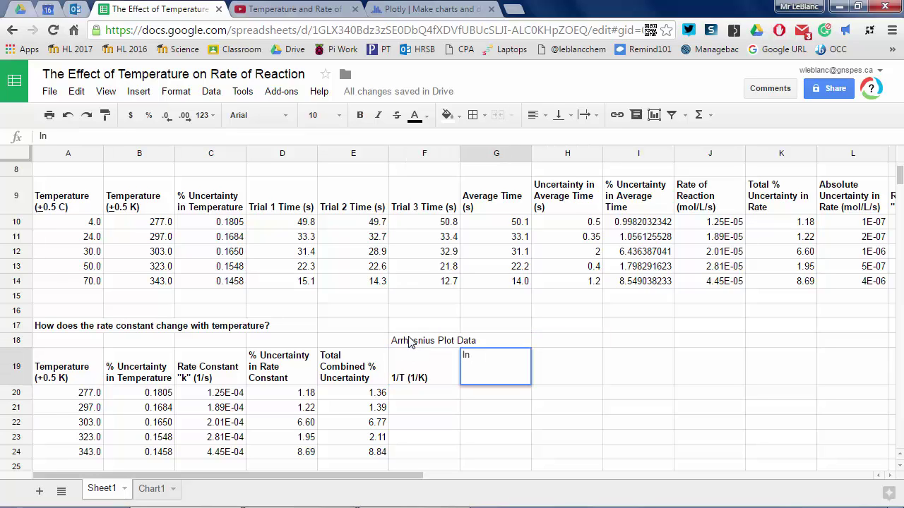
pyautogui.press('Return')
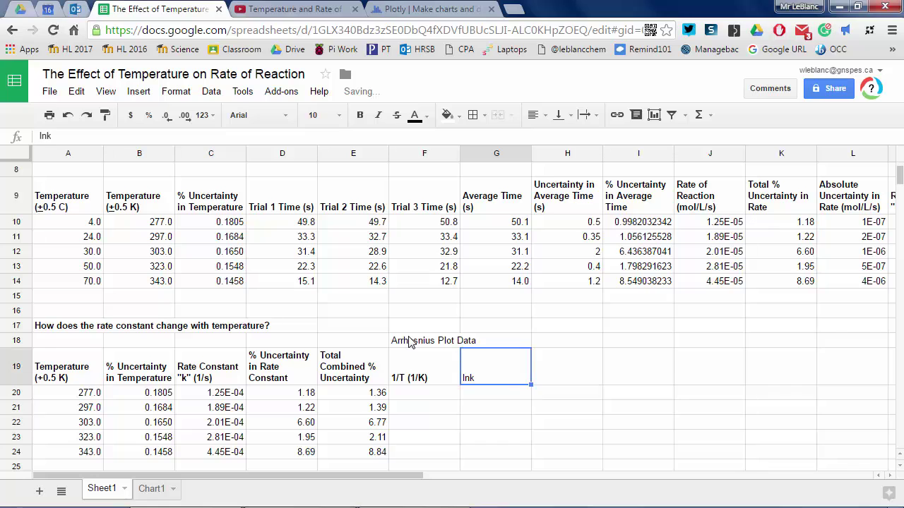
pyautogui.press('Down')
pyautogui.press('Left')
pyautogui.write('=')
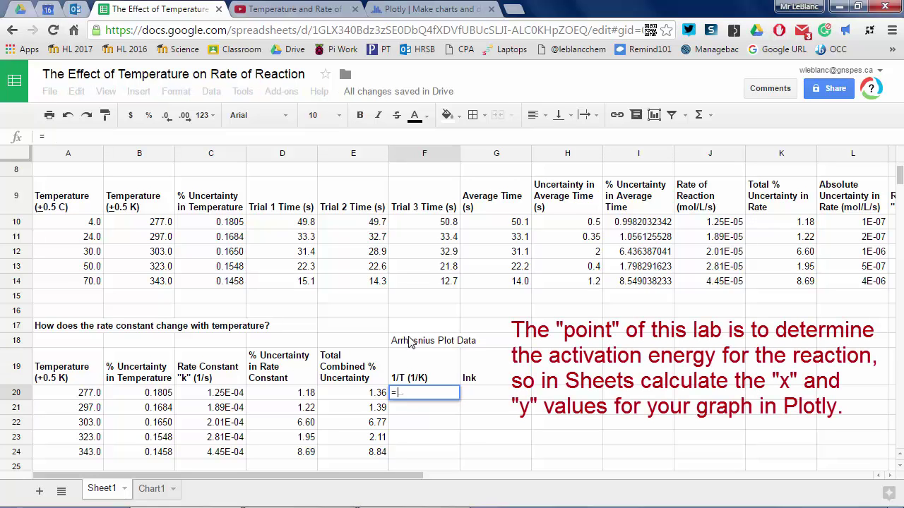
pyautogui.write('1/A')
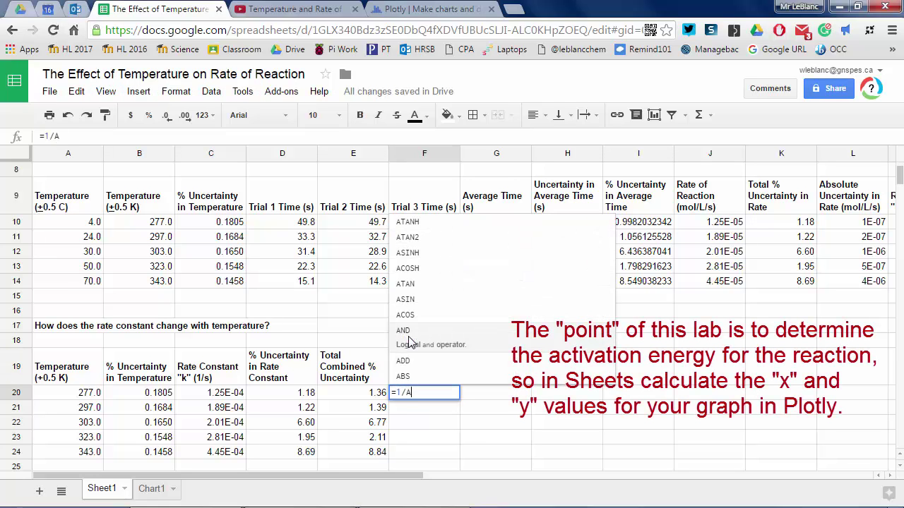
pyautogui.write('20')
pyautogui.press('Return')
pyautogui.click(436, 394)
pyautogui.moveTo(458, 399); pyautogui.dragTo(451, 455)
# - Fill G20:G24 with =ln(C20) onward
pyautogui.click(481, 395)
pyautogui.write('=')
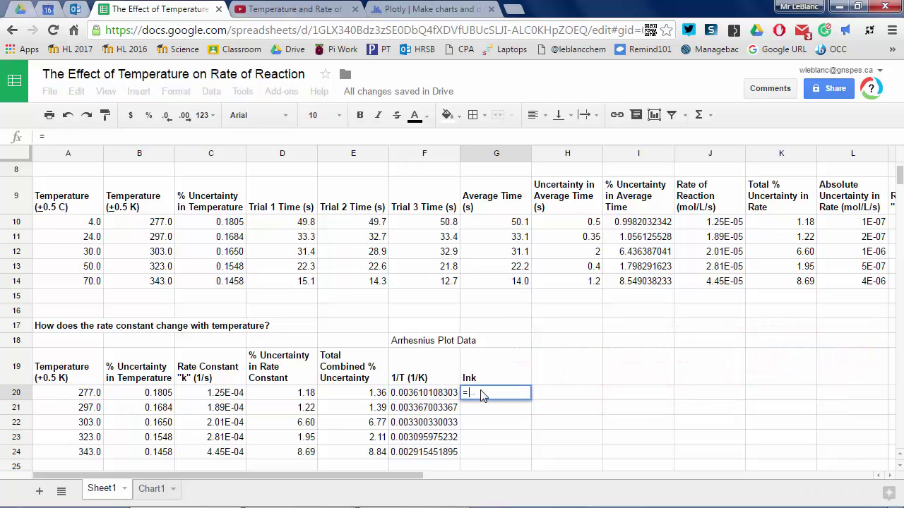
pyautogui.write('ln(')
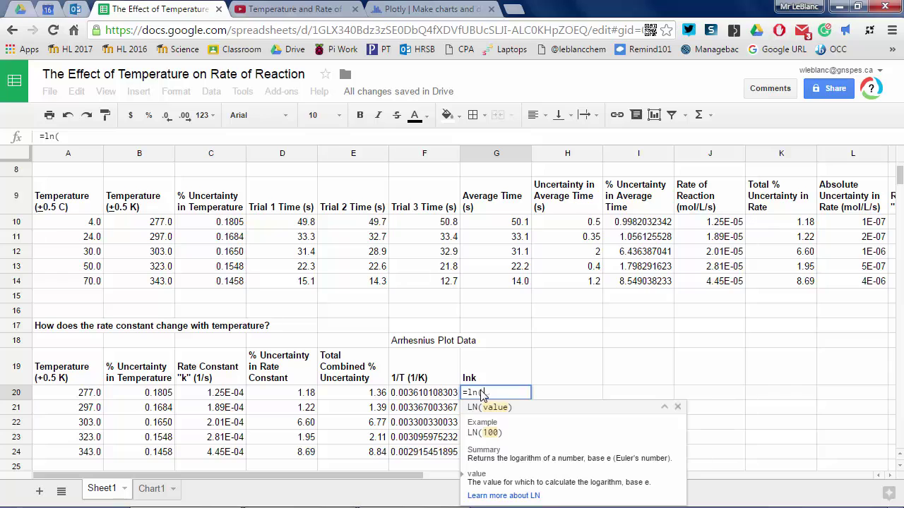
pyautogui.write('C20)')
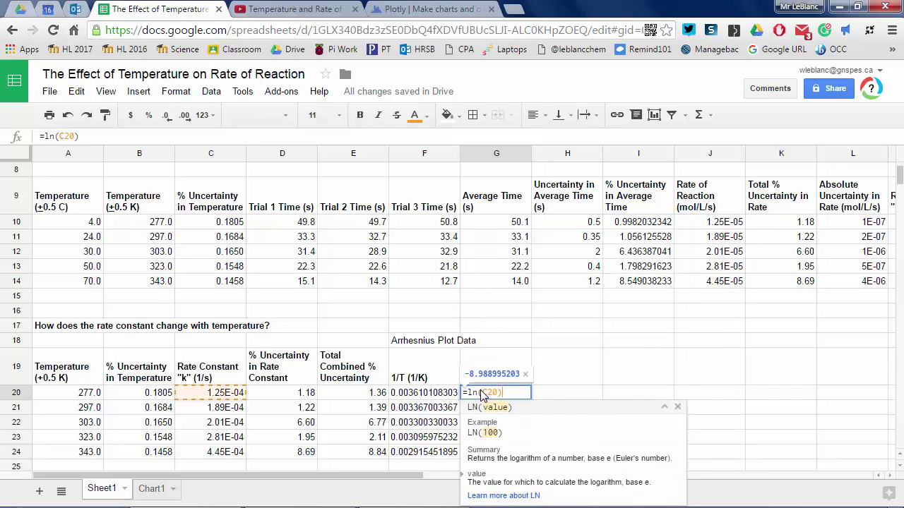
pyautogui.press('Return')
pyautogui.click(501, 393)
pyautogui.moveTo(529, 399); pyautogui.dragTo(519, 452)
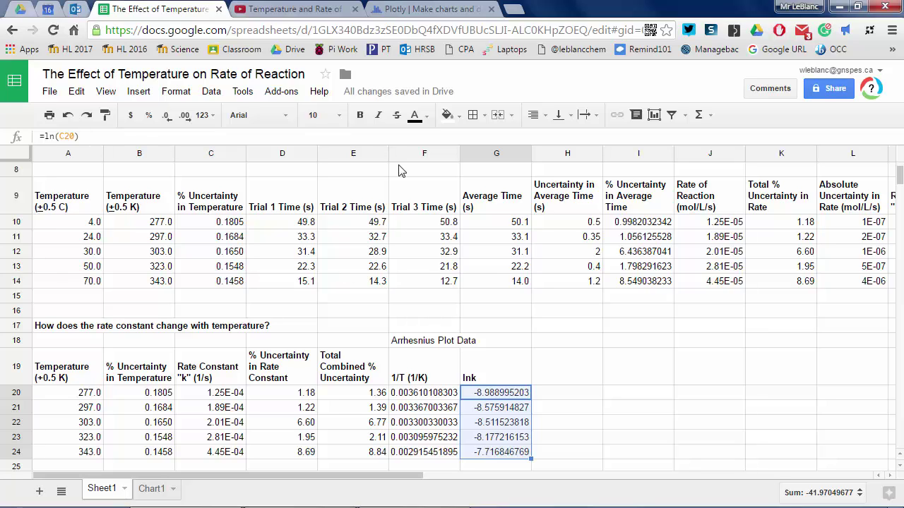
# - Round the ln k values to two decimals and the 1/T values to five
pyautogui.click(167, 116)
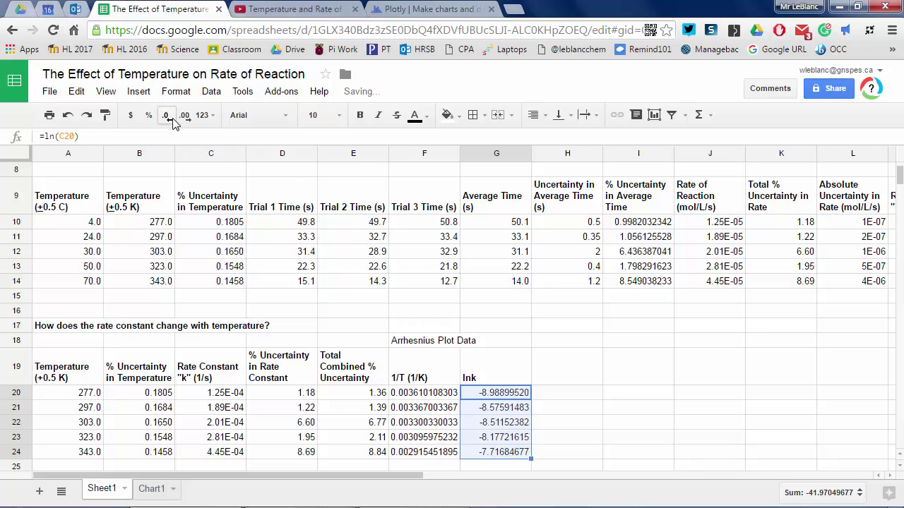
pyautogui.click(167, 116)
pyautogui.click(167, 116)
pyautogui.click(167, 115)
pyautogui.click(167, 116)
pyautogui.click(167, 116)
pyautogui.click(167, 115)
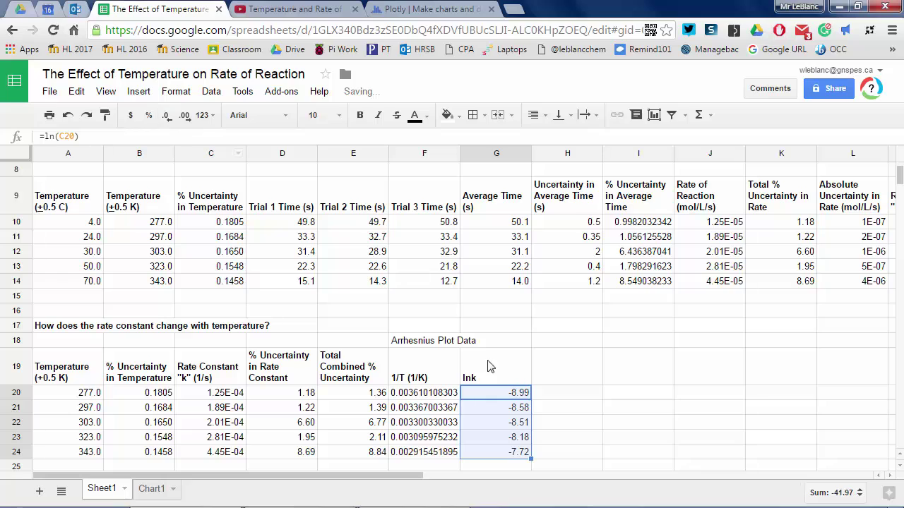
pyautogui.moveTo(423, 394); pyautogui.dragTo(421, 453)
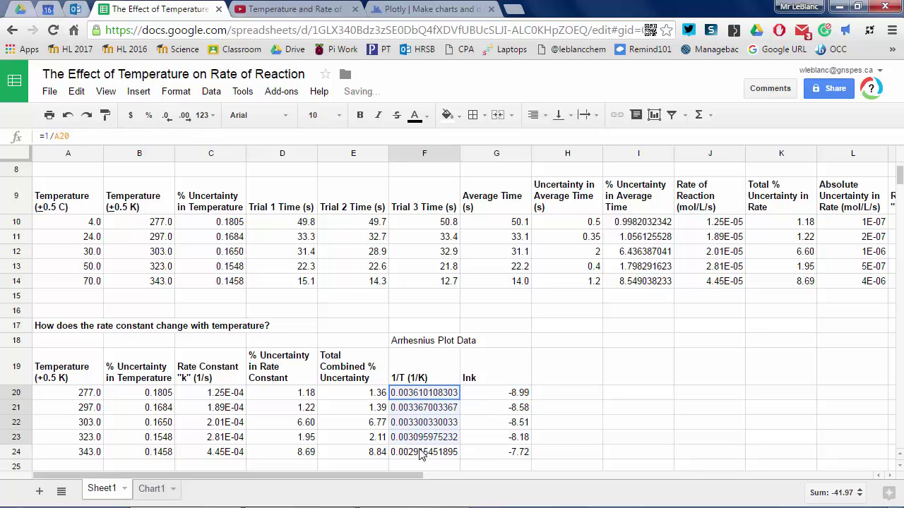
pyautogui.click(167, 116)
pyautogui.click(167, 115)
pyautogui.click(167, 115)
pyautogui.click(167, 116)
pyautogui.click(167, 116)
pyautogui.click(167, 116)
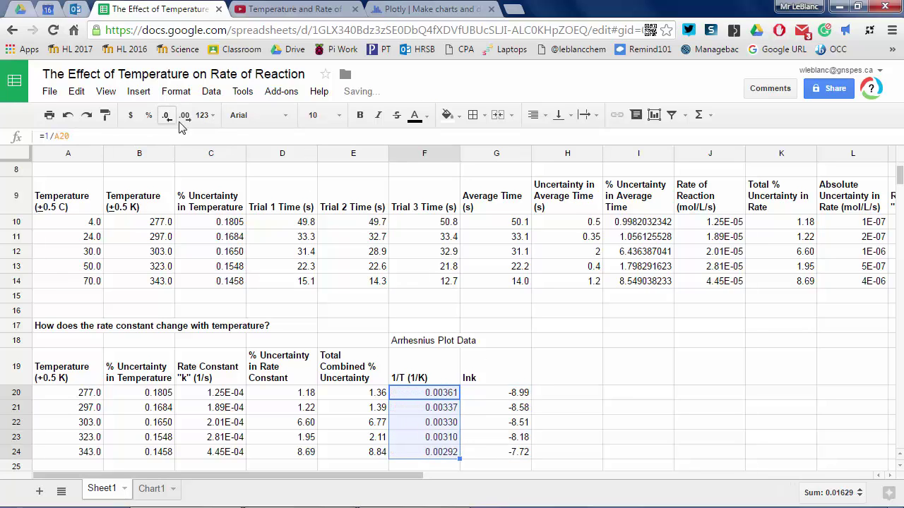
pyautogui.click(580, 447)
pyautogui.click(609, 383)
# - Correct the F18 title to 'Arrhenius Plot Data' and make it bold italic
pyautogui.click(422, 342)
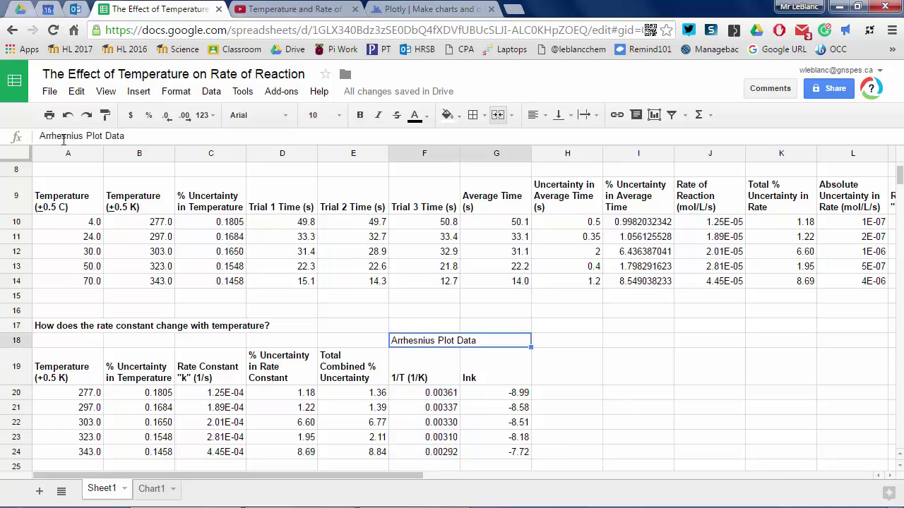
pyautogui.click(62, 137)
pyautogui.press('Delete')
pyautogui.press('Return')
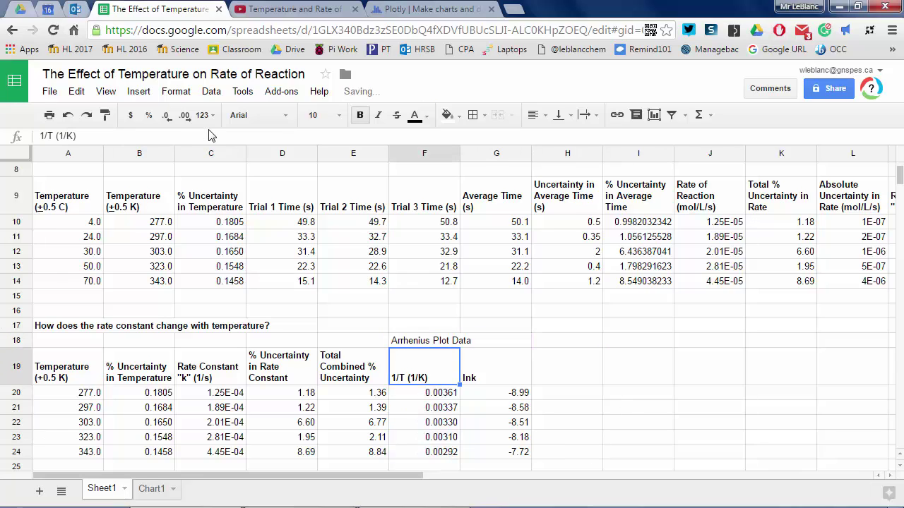
pyautogui.press('Up')
pyautogui.click(360, 115)
pyautogui.click(378, 115)
pyautogui.click(596, 380)
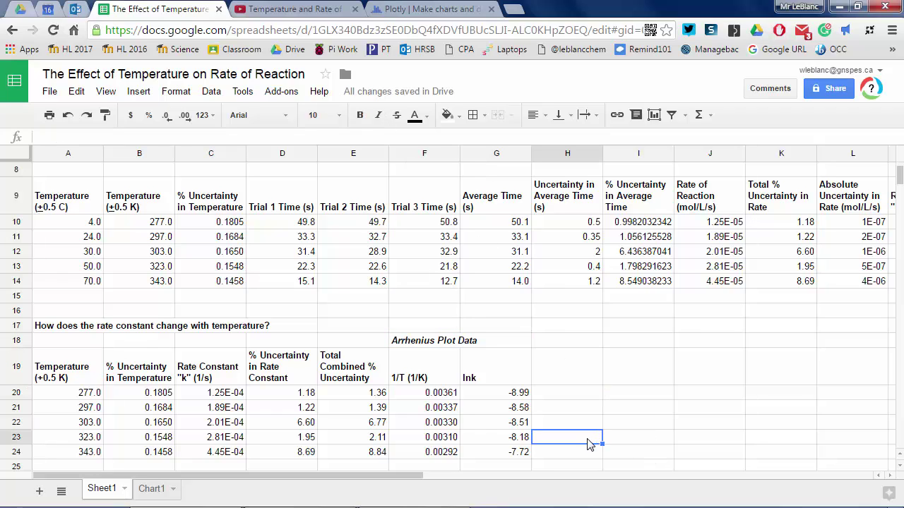
# - Clear Plotly's starter animal data and paste the five 1/T values into Col1
pyautogui.moveTo(441, 392); pyautogui.dragTo(441, 455)
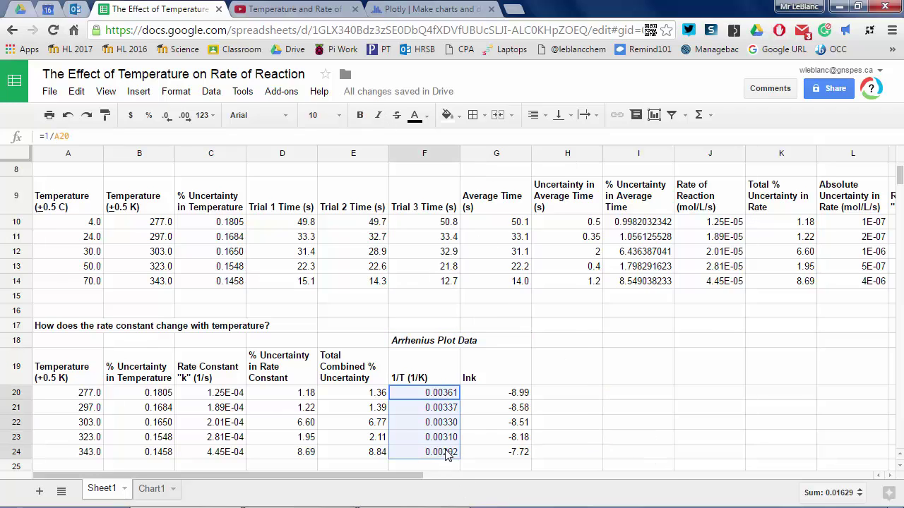
pyautogui.rightClick(449, 451)
pyautogui.click(480, 205)
pyautogui.click(413, 8)
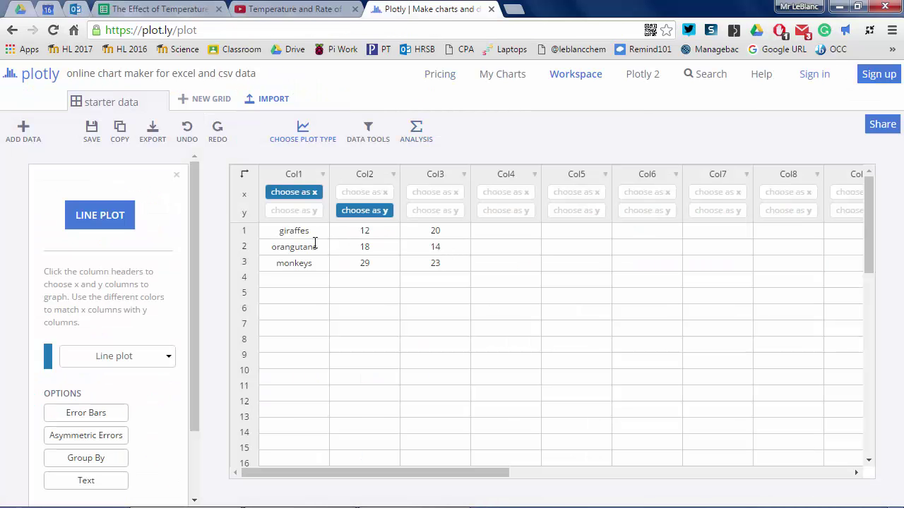
pyautogui.moveTo(305, 235); pyautogui.dragTo(410, 268)
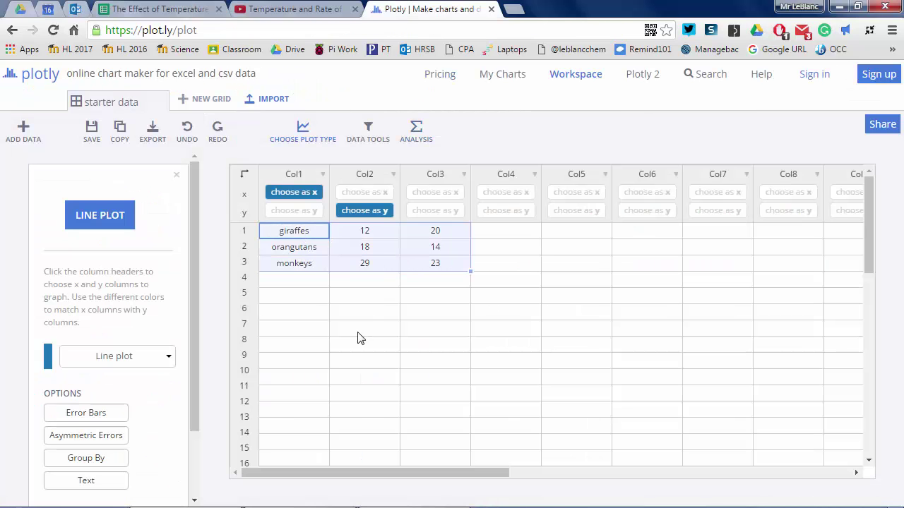
pyautogui.press('Delete')
pyautogui.click(298, 345)
pyautogui.rightClick(293, 236)
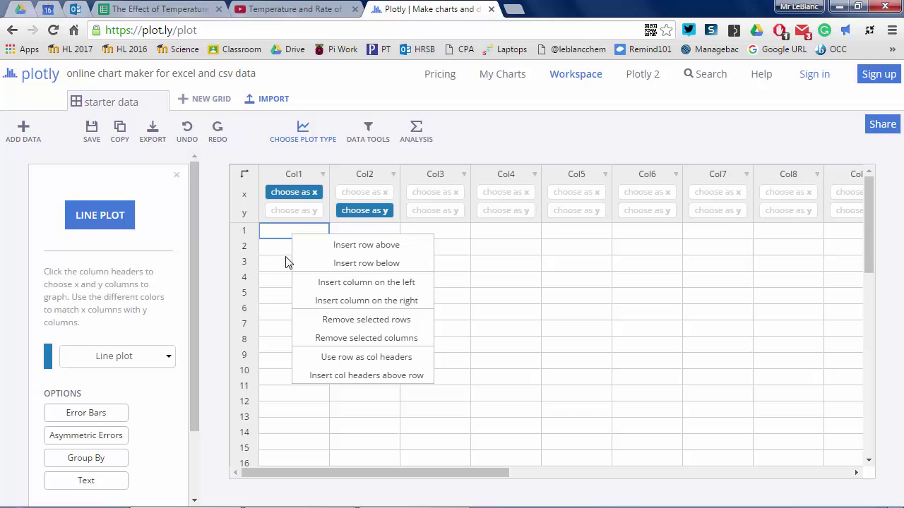
pyautogui.click(274, 281)
pyautogui.click(294, 233)
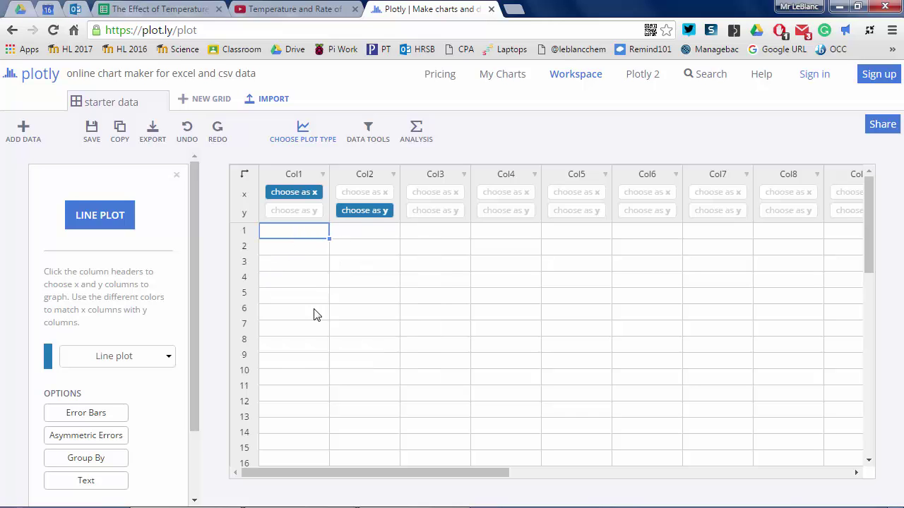
pyautogui.hotkey('ctrl', 'v')
# - Select Plotly's Col2 row 1, then select the ln k values G20:G24 in Sheets
pyautogui.click(361, 233)
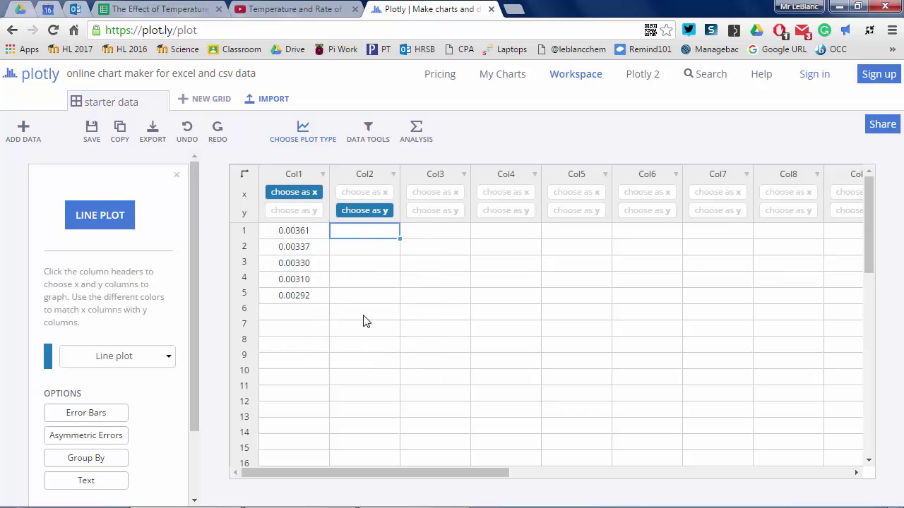
pyautogui.click(180, 7)
pyautogui.moveTo(496, 394); pyautogui.dragTo(499, 450)
# - Copy the five ln k values (-8.99 to -7.72) from G20:G24 into Plotly's Col2
pyautogui.rightClick(502, 401)
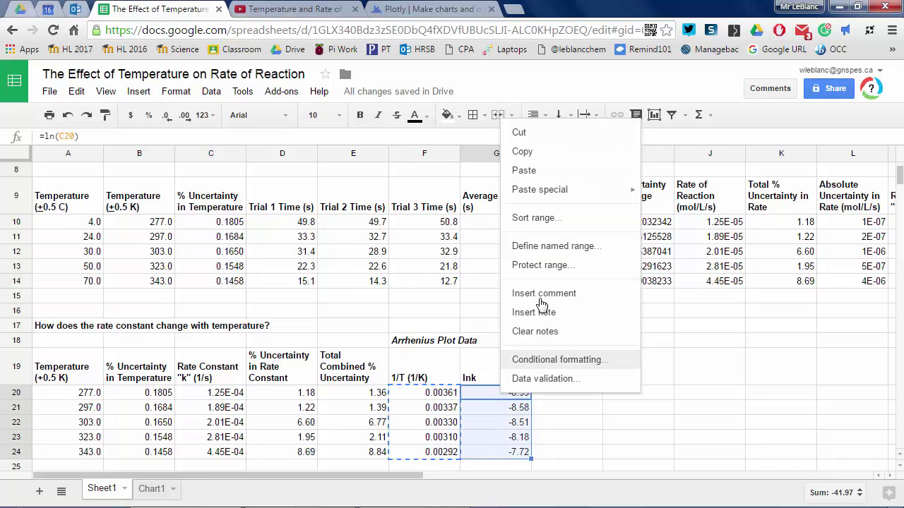
pyautogui.click(544, 155)
pyautogui.click(410, 9)
pyautogui.hotkey('ctrl', 'v')
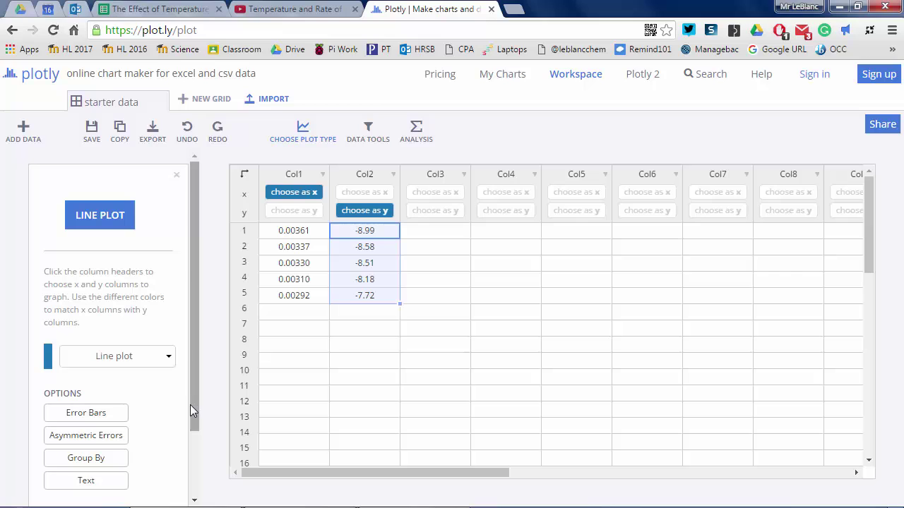
# - Enable error bars in Plotly's left panel so Ex and Ey assignments appear
pyautogui.click(119, 416)
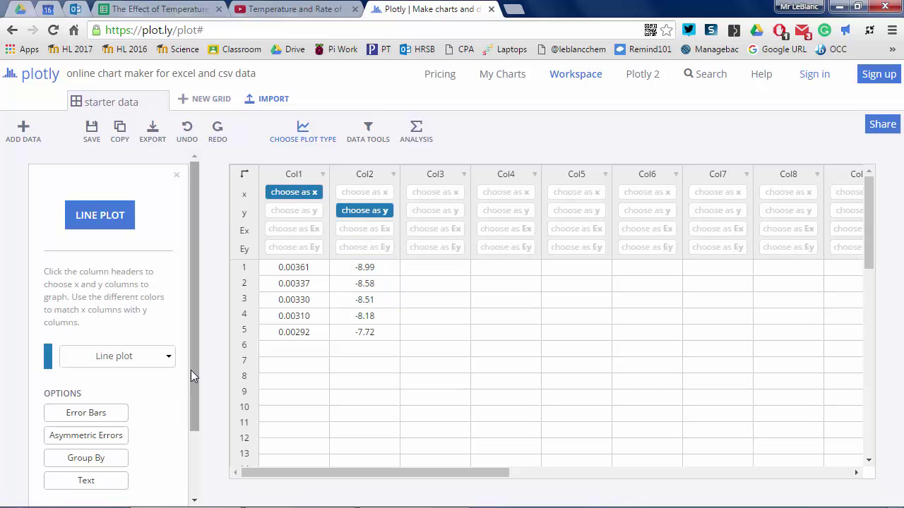
# - Assign Col3 as Plotly's Ey column and add a bold, wrapped 'Combined Absolute Uncertainty' header in H19
pyautogui.click(436, 247)
pyautogui.hotkey('ctrl', '4')
pyautogui.write('Combined')
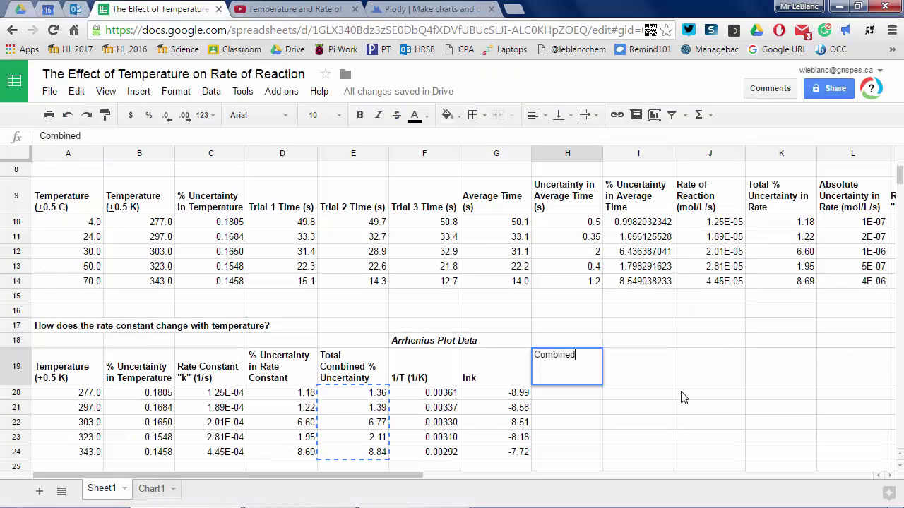
pyautogui.write(' Absolute Uncertainty')
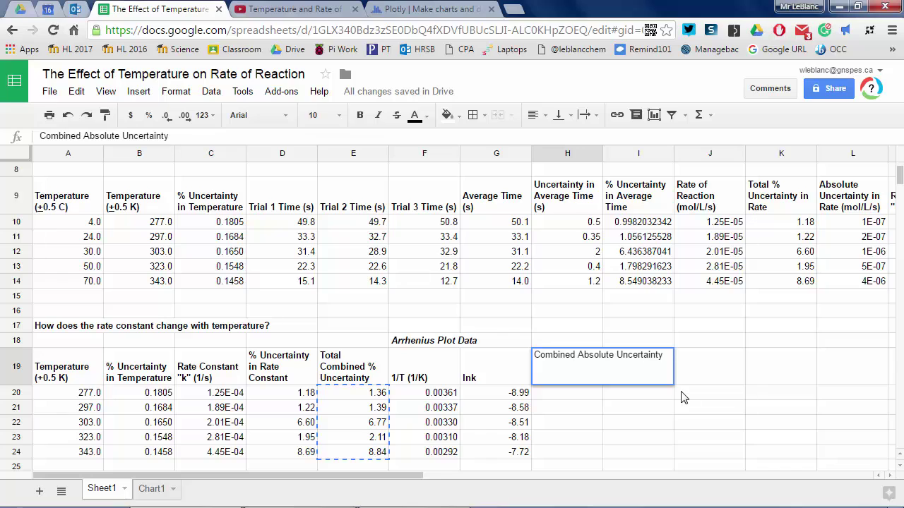
pyautogui.click(566, 367)
pyautogui.hotkey('ctrl', 'b')
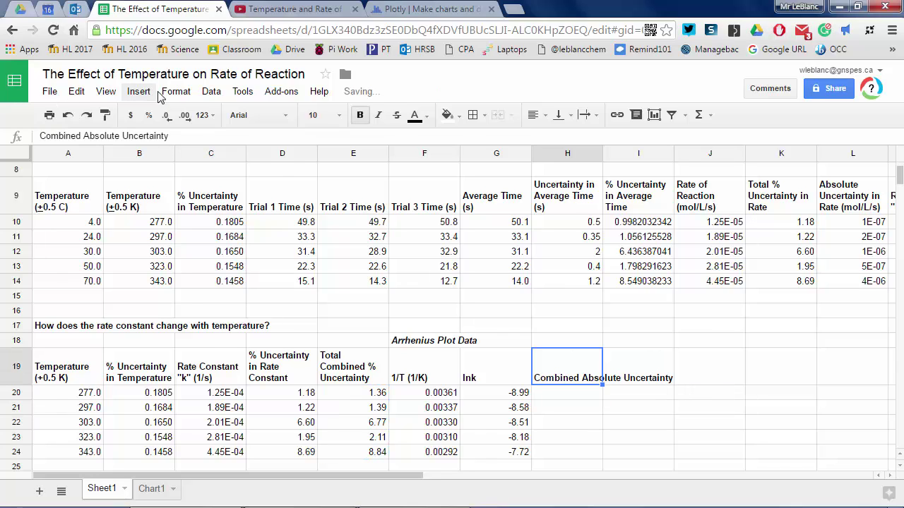
pyautogui.click(176, 91)
pyautogui.moveTo(318, 297)
pyautogui.click(339, 317)
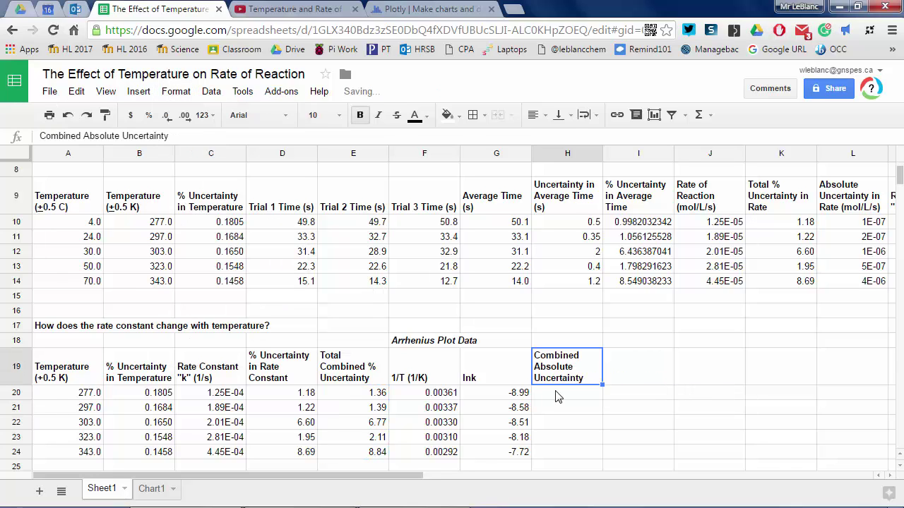
# - Enter the uncertainty formula =(E20/100)*G20 in H20
pyautogui.click(559, 392)
pyautogui.write('=')
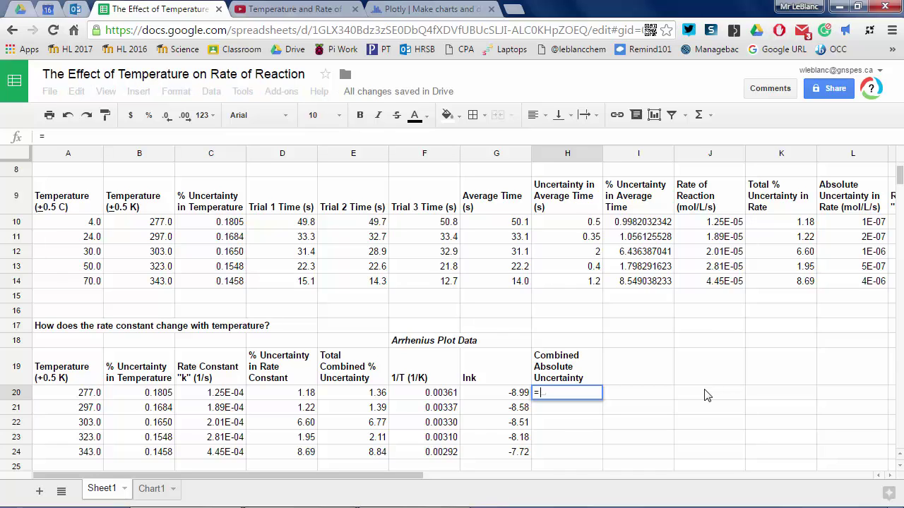
pyautogui.write('(')
pyautogui.press('Left')
pyautogui.press('Left')
pyautogui.press('Left')
pyautogui.write('/100)')
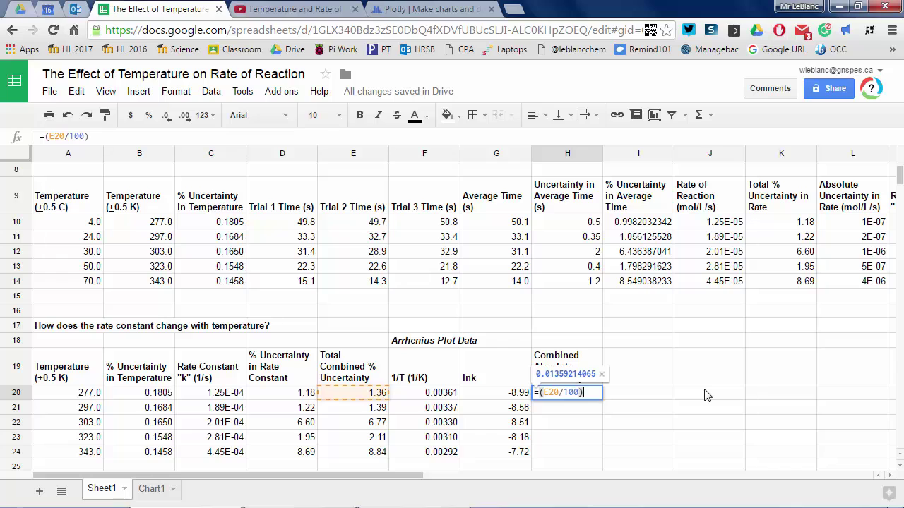
pyautogui.write('*G20')
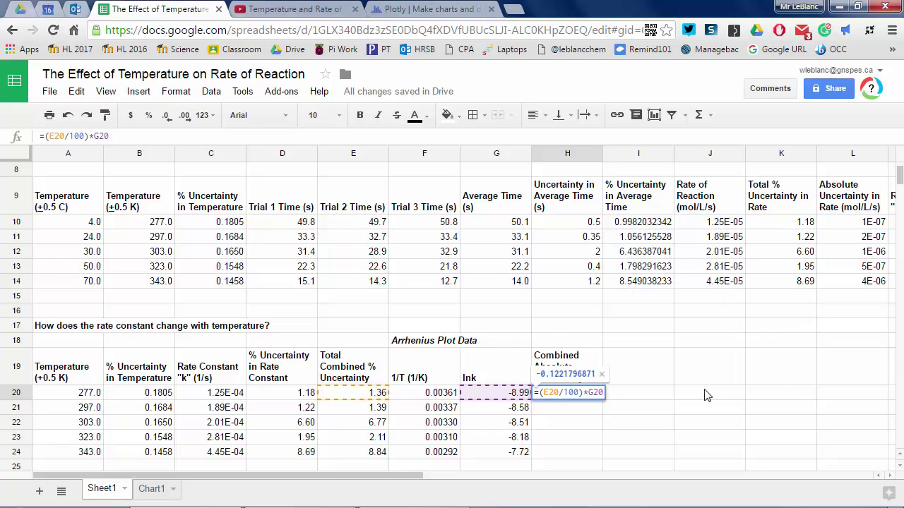
pyautogui.press('Return')
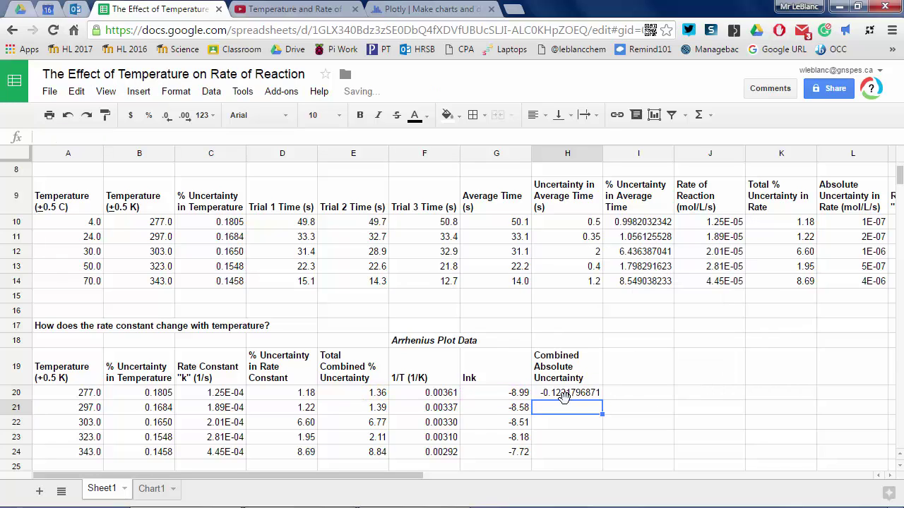
# - Fill the formula down to H24 and round the uncertainties to two decimals
pyautogui.click(588, 393)
pyautogui.moveTo(602, 422); pyautogui.dragTo(601, 452)
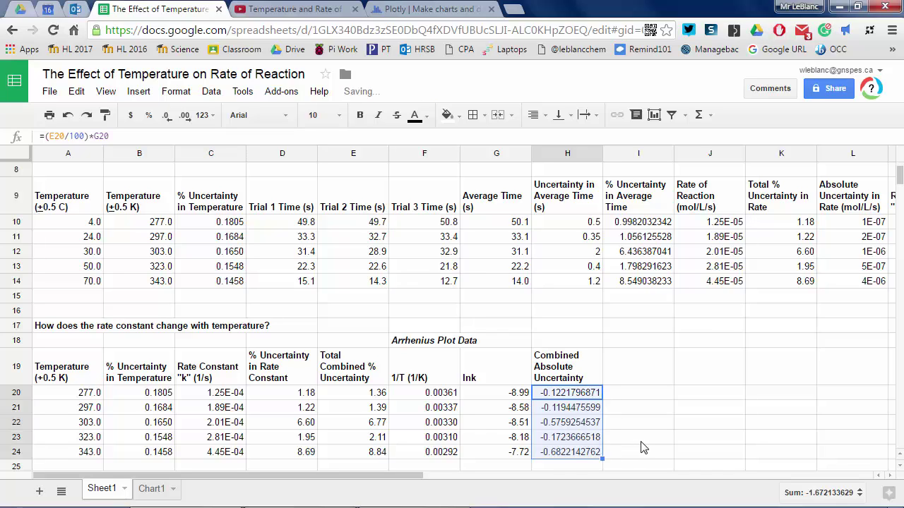
pyautogui.click(167, 117)
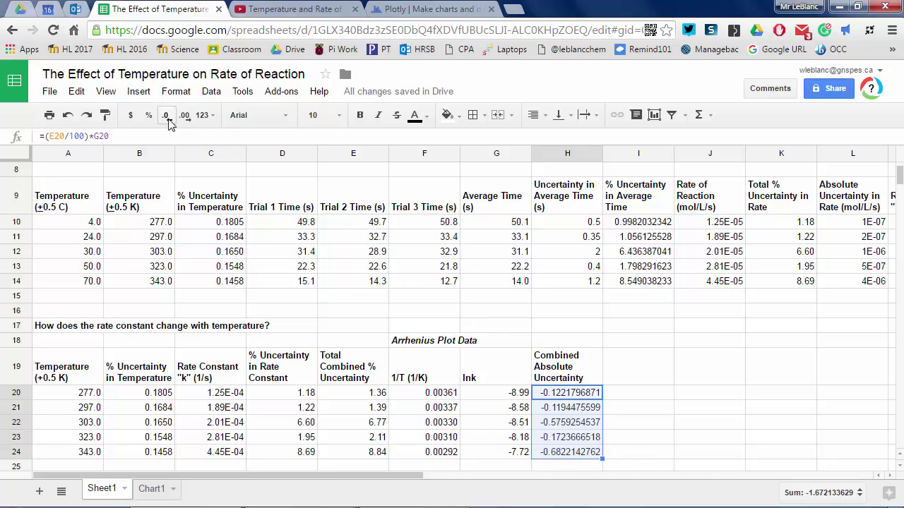
pyautogui.click(166, 116)
pyautogui.click(167, 117)
pyautogui.click(166, 117)
pyautogui.click(167, 117)
pyautogui.click(168, 118)
pyautogui.click(167, 117)
pyautogui.click(167, 118)
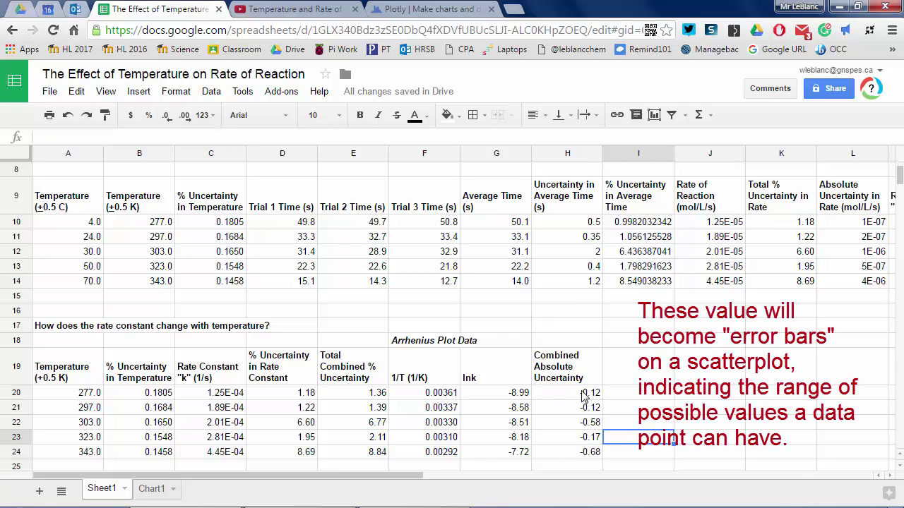
pyautogui.click(427, 8)
# - Paste the five uncertainties (-0.12 to -0.68) into Plotly's Col3
pyautogui.hotkey('ctrl', 'v')
pyautogui.click(445, 382)
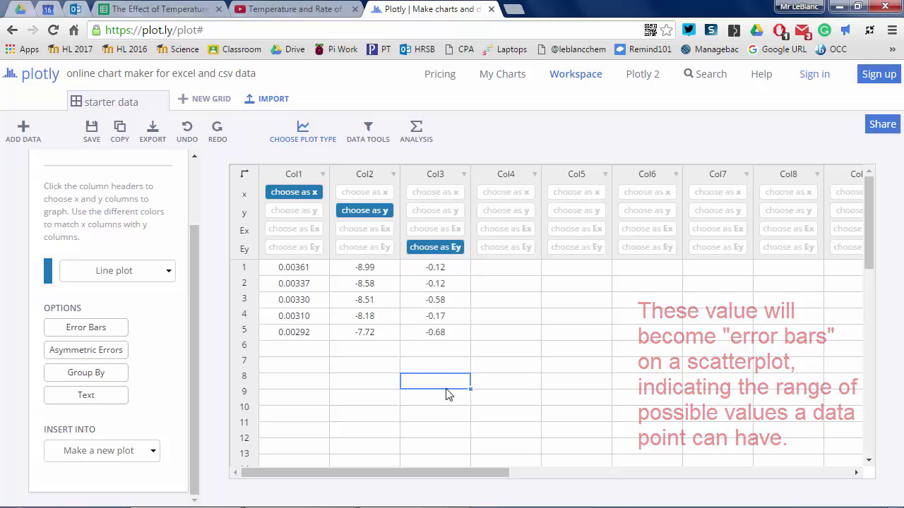
pyautogui.moveTo(191, 363); pyautogui.dragTo(192, 296)
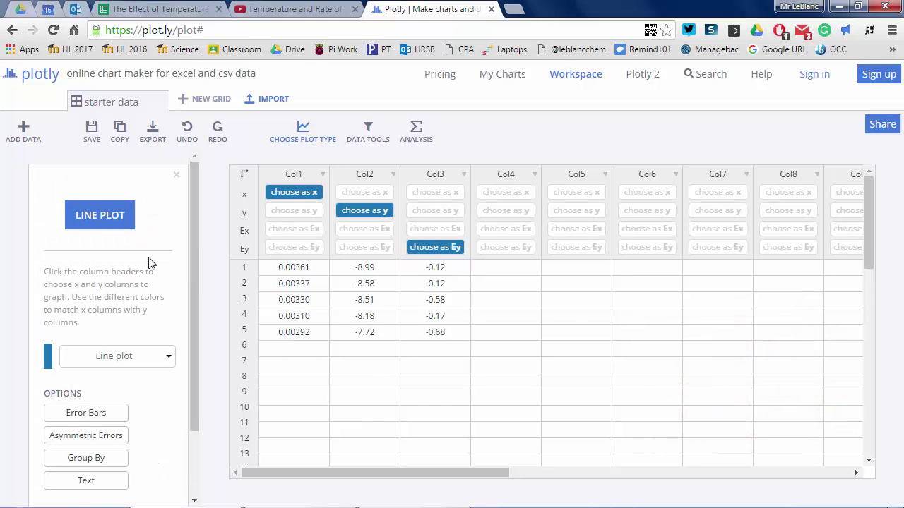
pyautogui.moveTo(871, 265); pyautogui.dragTo(867, 201)
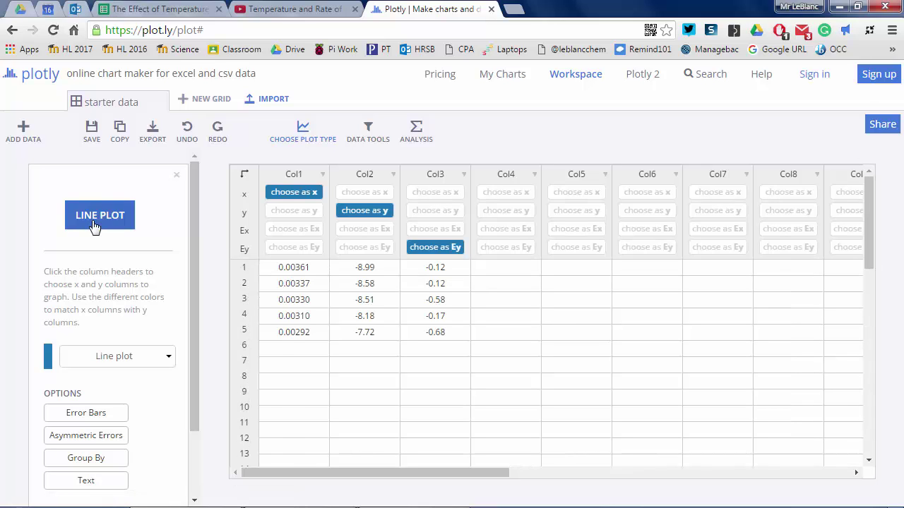
# - Set the chart type to scatter plot and request the plot from the grid
pyautogui.click(168, 358)
pyautogui.click(151, 400)
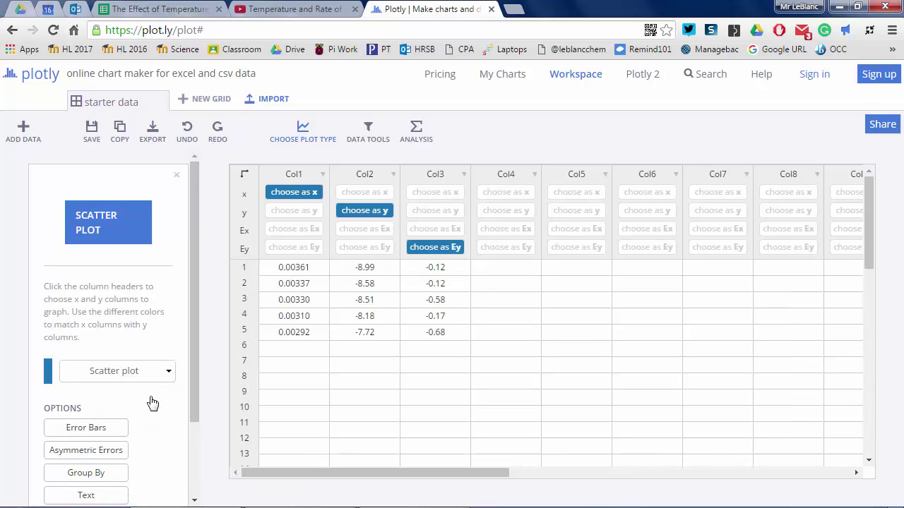
pyautogui.moveTo(193, 382); pyautogui.dragTo(184, 478)
pyautogui.scroll(3, 141, 353)
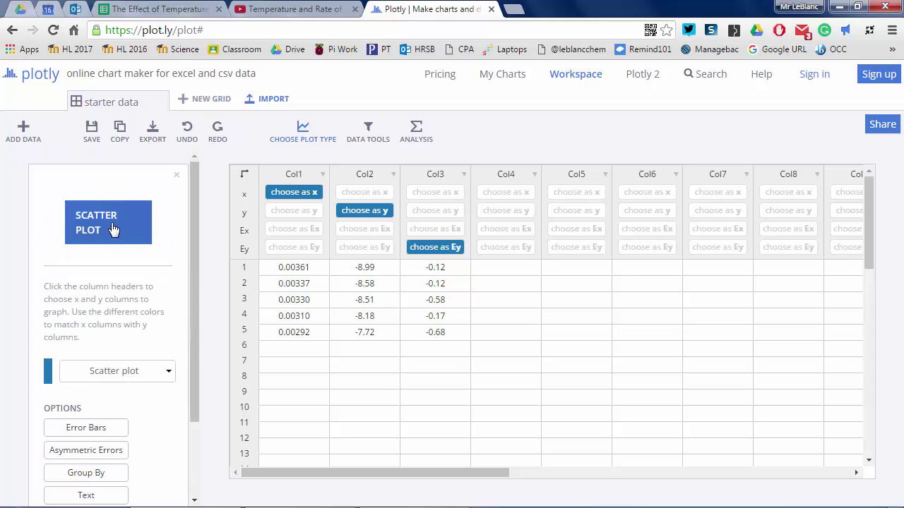
pyautogui.click(110, 222)
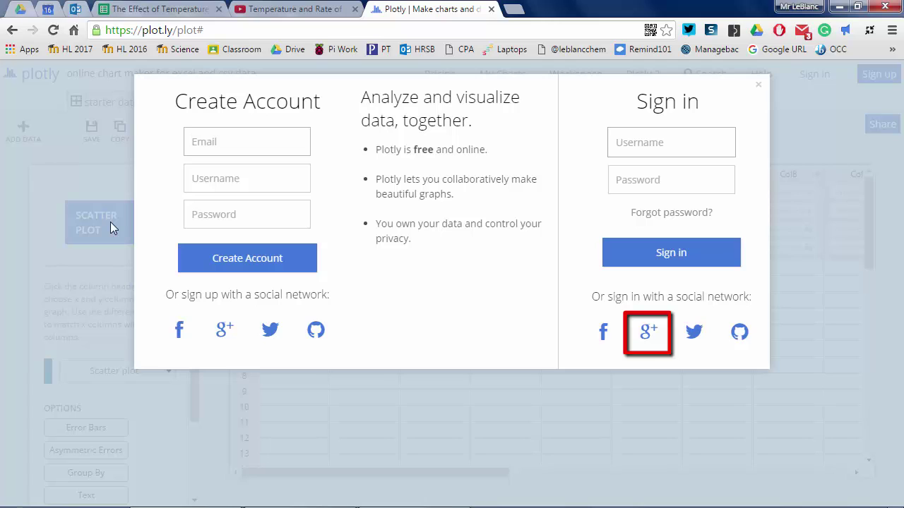
# - Sign in to Plotly with a Google account and allow access
pyautogui.click(648, 334)
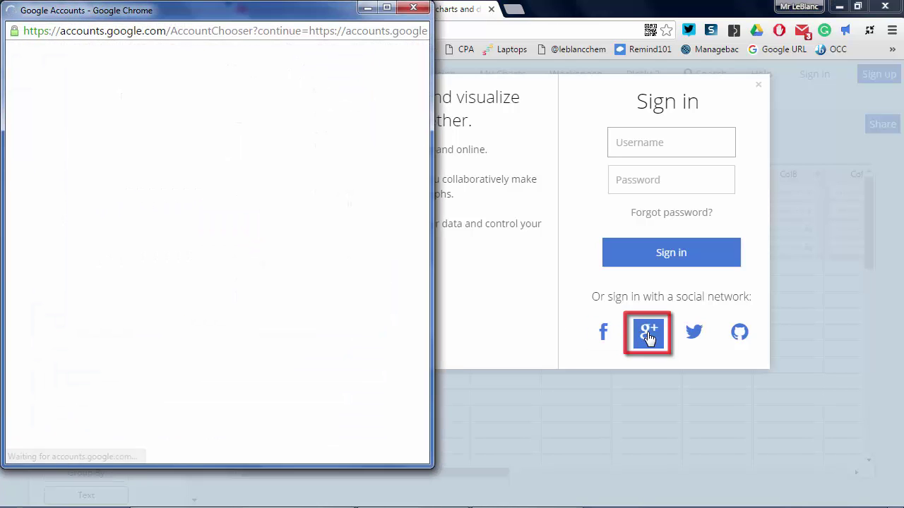
pyautogui.click(290, 153)
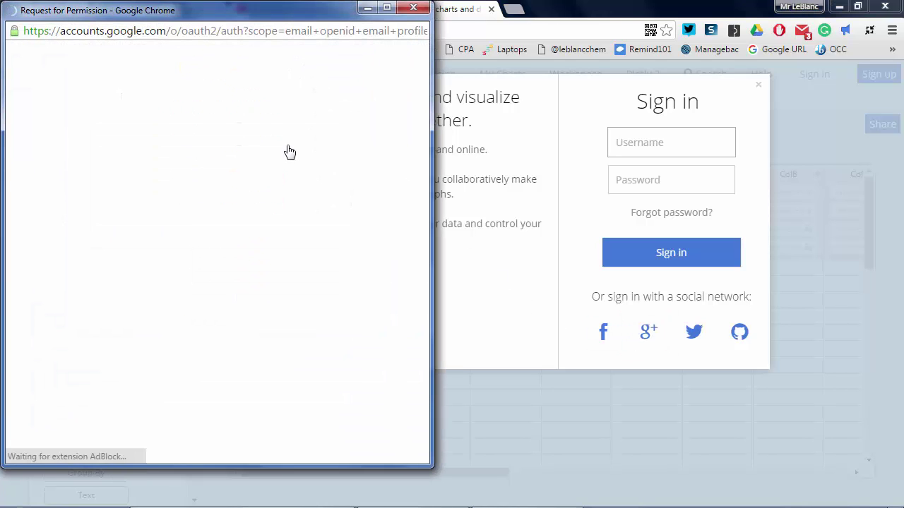
pyautogui.click(344, 429)
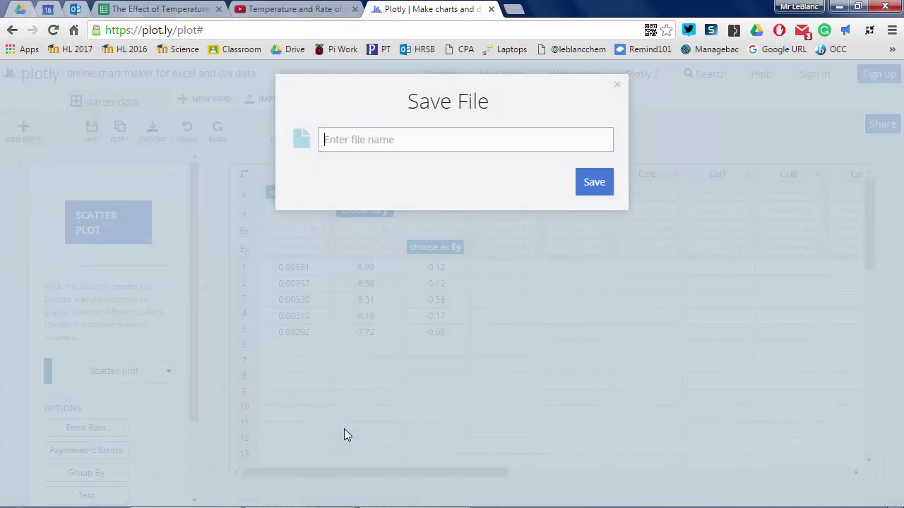
# - Save the grid as 'IA Demo' and close the Share Grid dialog to view the plot
pyautogui.write('IA Demo')
pyautogui.press('Return')
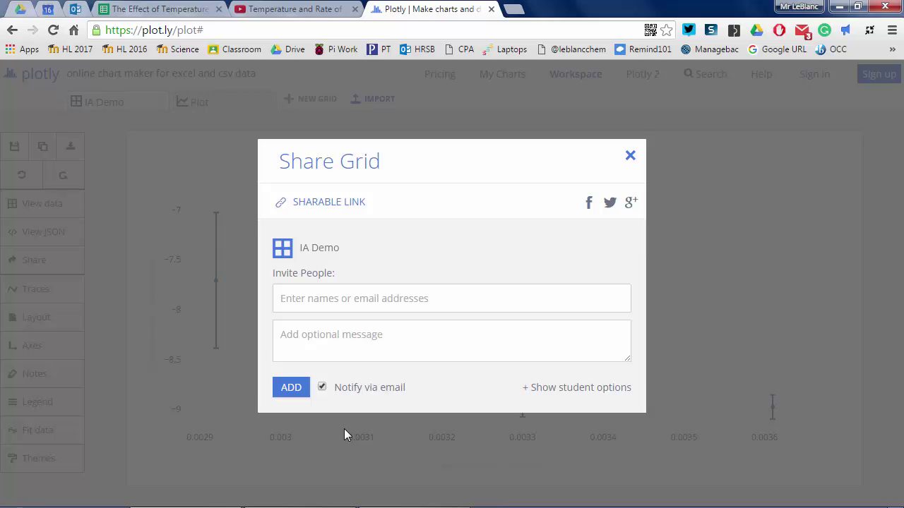
pyautogui.click(629, 156)
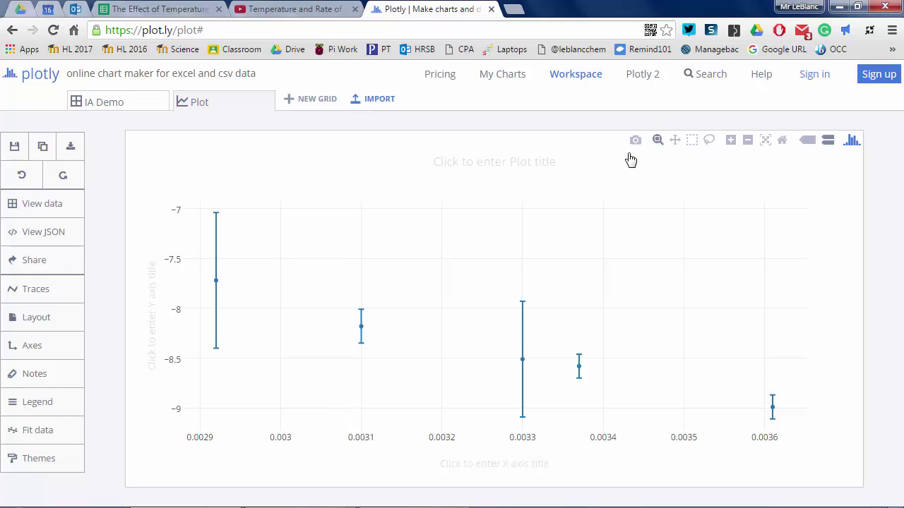
# - Title the plot 'Arrhenius Plot for the Reaction of Thiosulfate and Hydrochloric Acid', capitalising Hydrochloric
pyautogui.click(501, 162)
pyautogui.write('Arrhenius Plot')
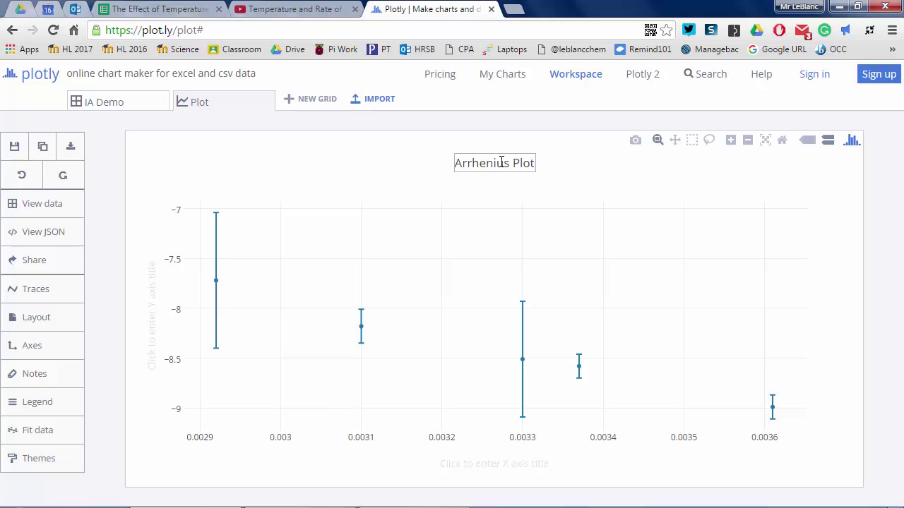
pyautogui.press('Return')
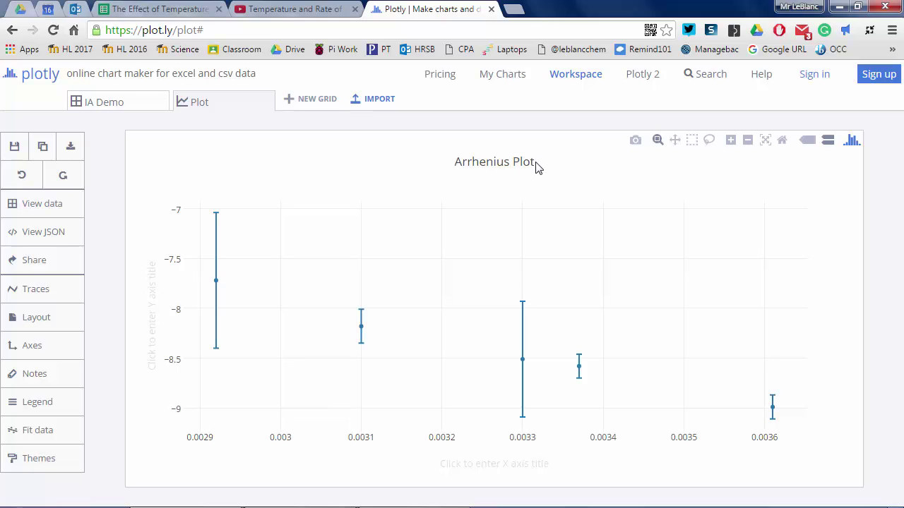
pyautogui.click(537, 163)
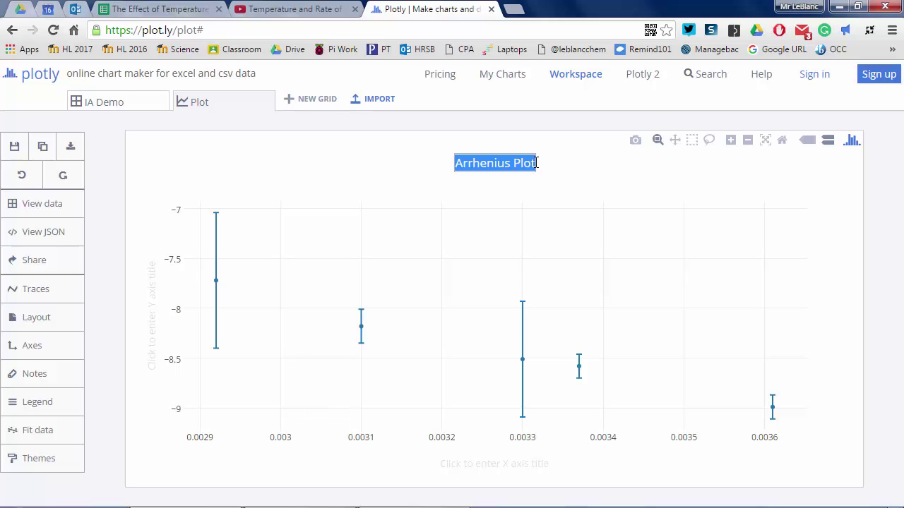
pyautogui.click(536, 163)
pyautogui.write('for the Reactio')
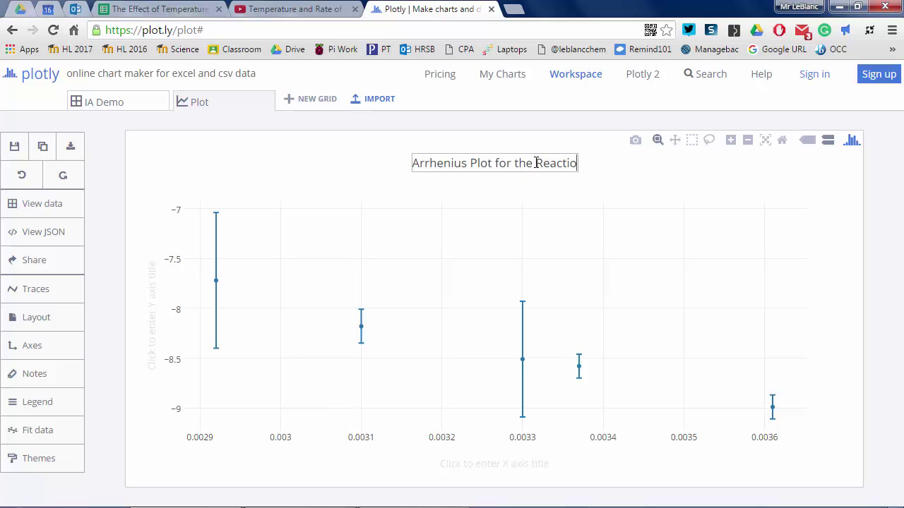
pyautogui.write('n of Thiosul')
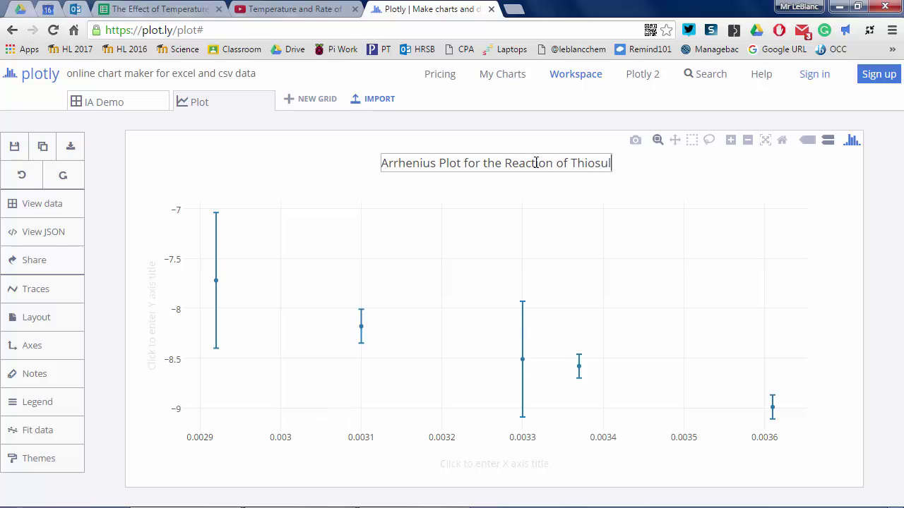
pyautogui.write('fate and ')
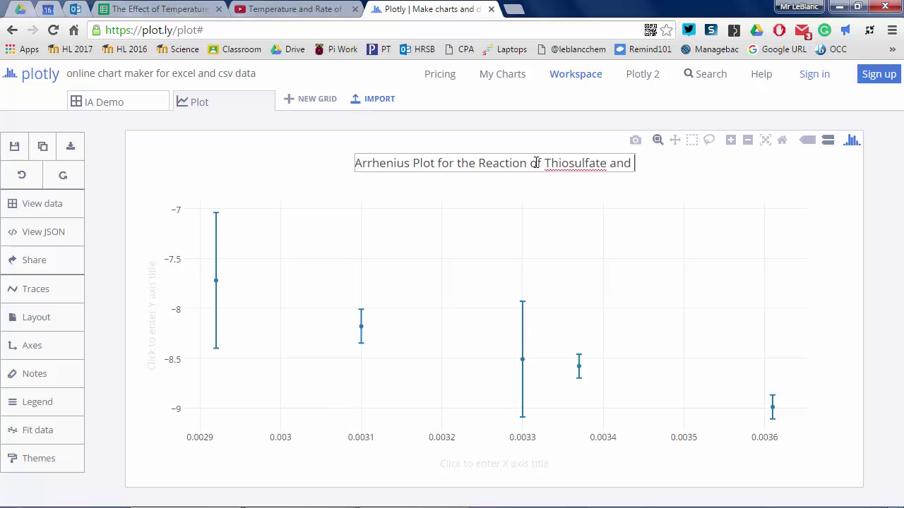
pyautogui.write('hydrochloric Acid')
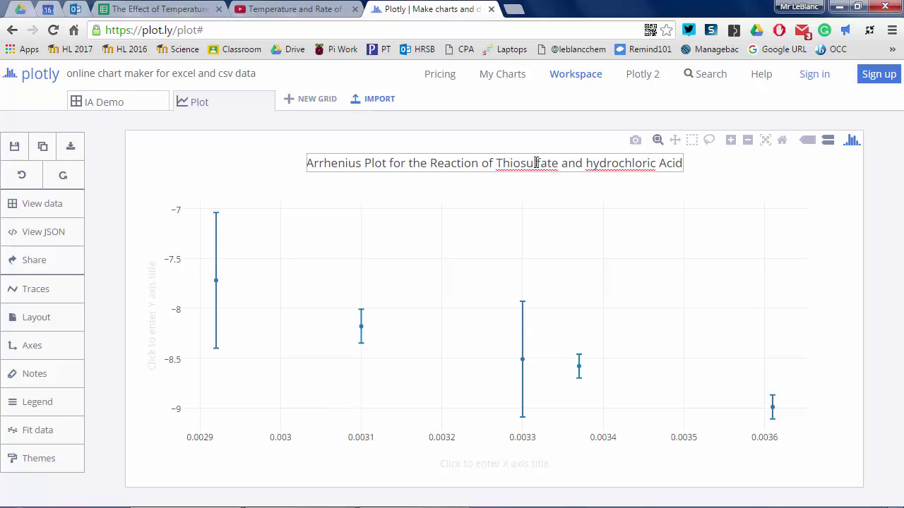
pyautogui.click(606, 163)
pyautogui.press('Left')
pyautogui.press('Left')
pyautogui.press('BackSpace')
pyautogui.write('H')
pyautogui.click(286, 164)
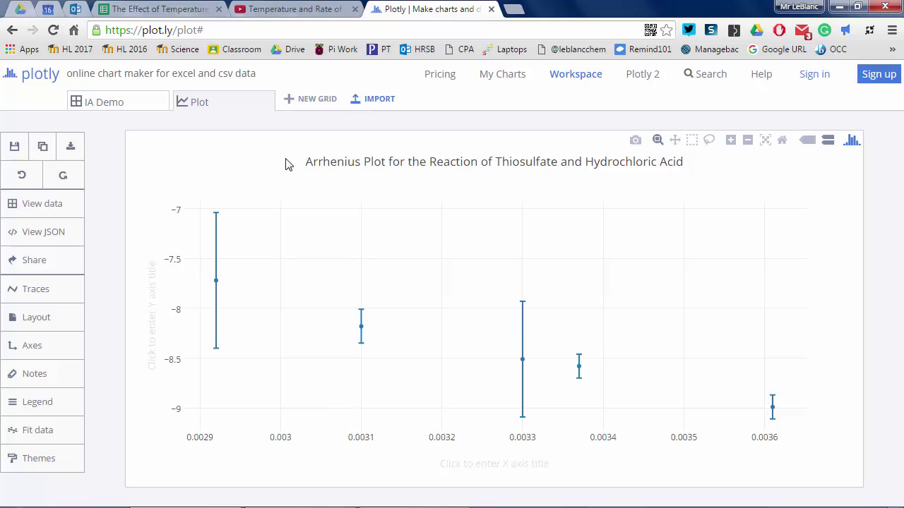
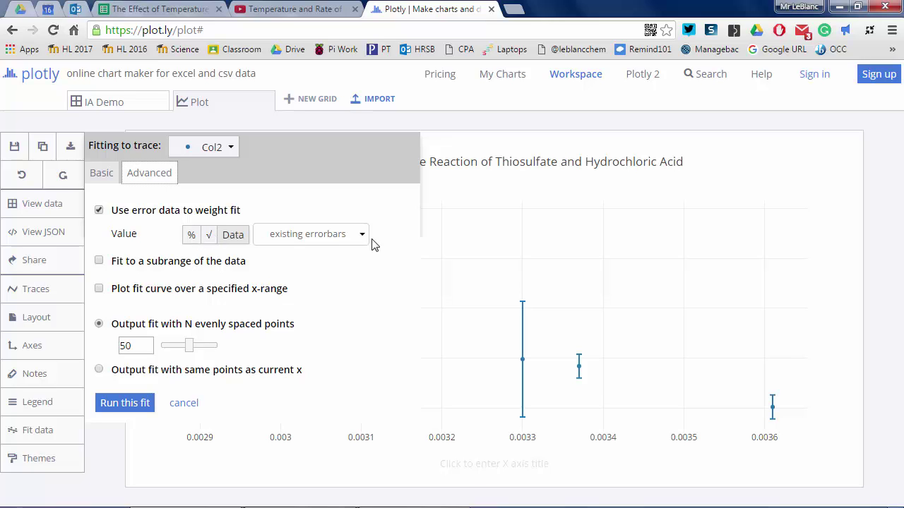
# - Run an unweighted linear fit on Col2 and annotate the plot with R² = 0.9861 and f(x) = (-1.79e+3)*x + (-2.55)
pyautogui.click(99, 209)
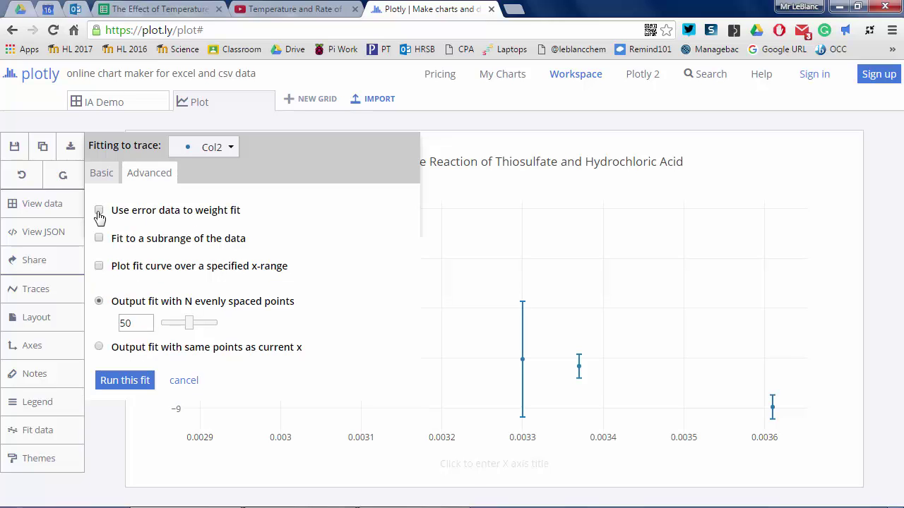
pyautogui.click(125, 384)
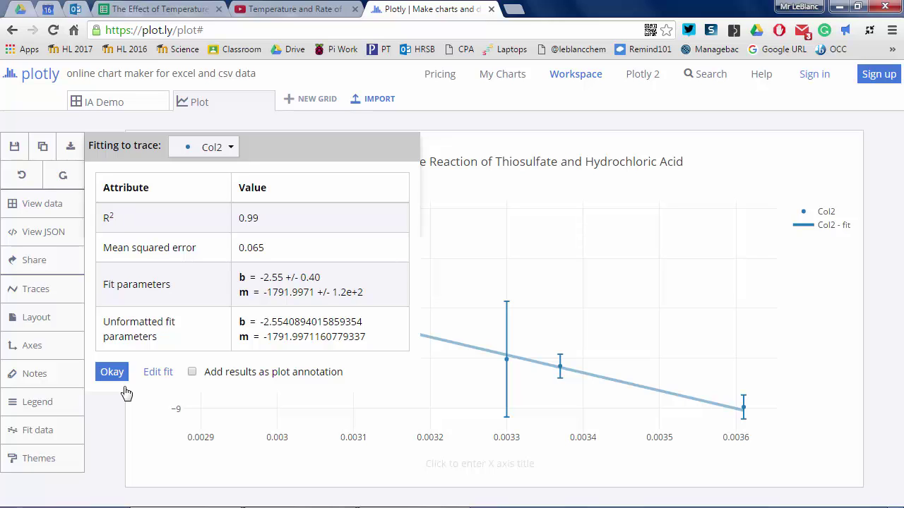
pyautogui.click(191, 371)
pyautogui.click(117, 374)
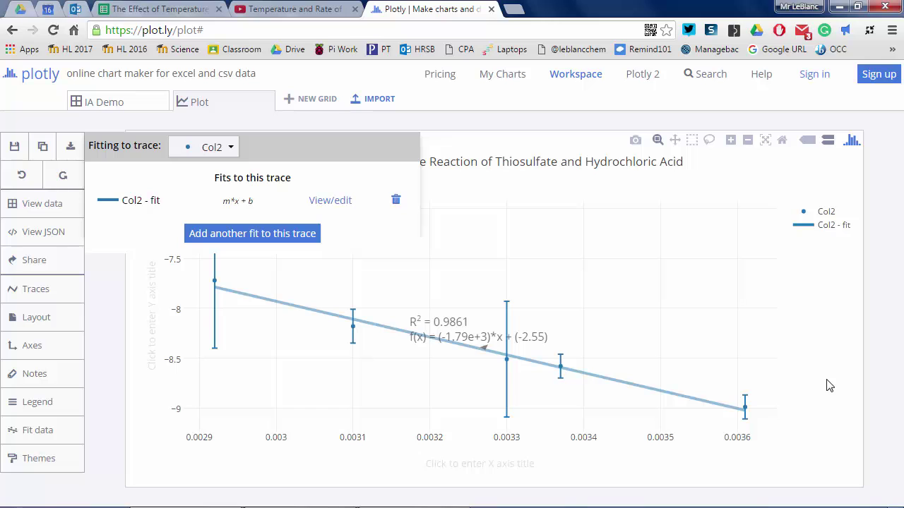
# - In the spreadsheet, put the label 'Slope' in F26 below the Arrhenius data
pyautogui.hotkey('ctrl', '4')
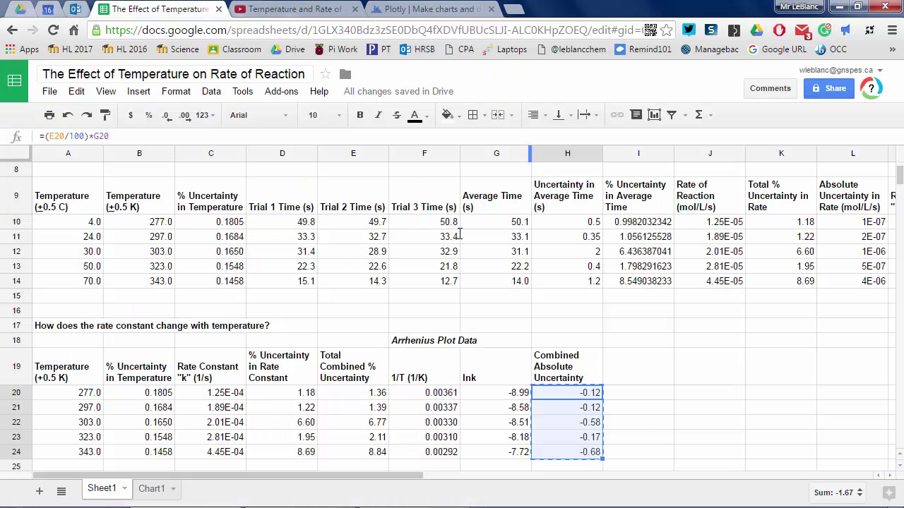
pyautogui.scroll(-1, 609, 342)
pyautogui.click(372, 387)
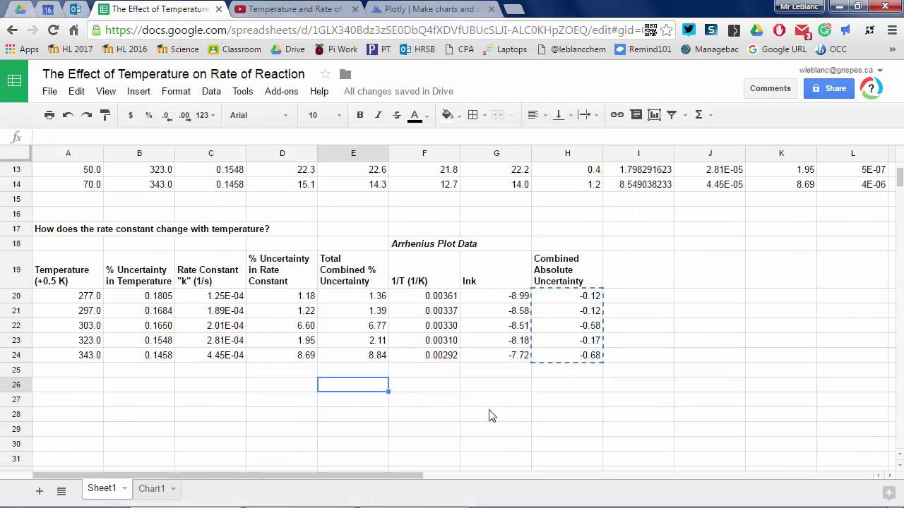
pyautogui.write('Slope')
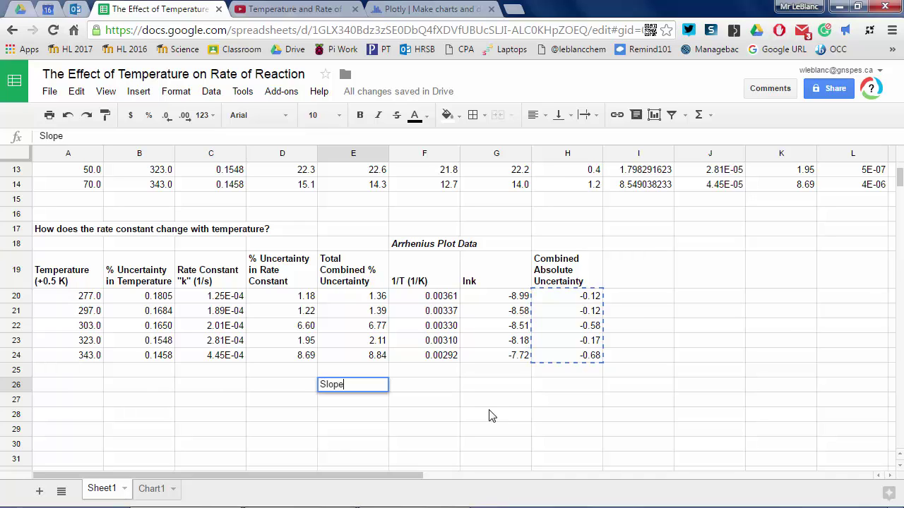
pyautogui.press('Tab')
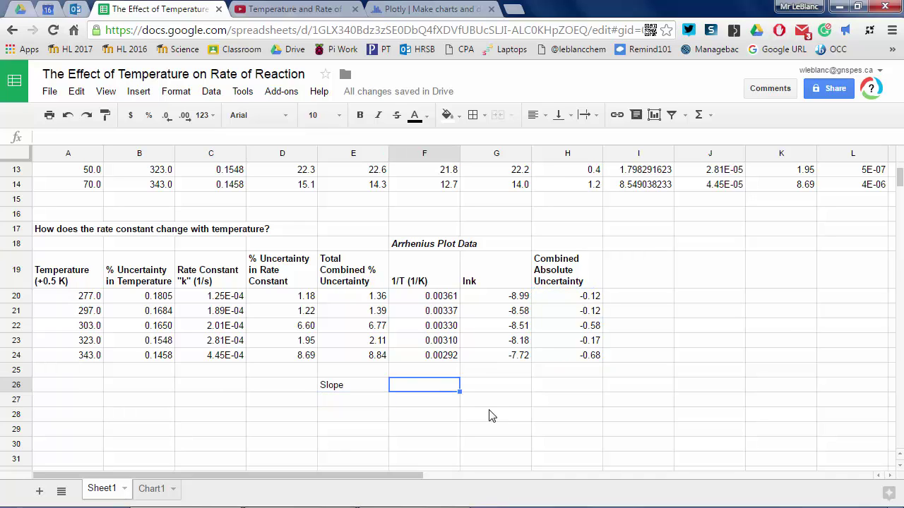
pyautogui.hotkey('ctrl', 'z')
pyautogui.press('Right')
pyautogui.write('Slope')
pyautogui.press('Tab')
# - Enter =slope(G20:G24,F20:F24) in G26, giving -1782.749028, and compare it with Plotly's fitted slope
pyautogui.write('=slo')
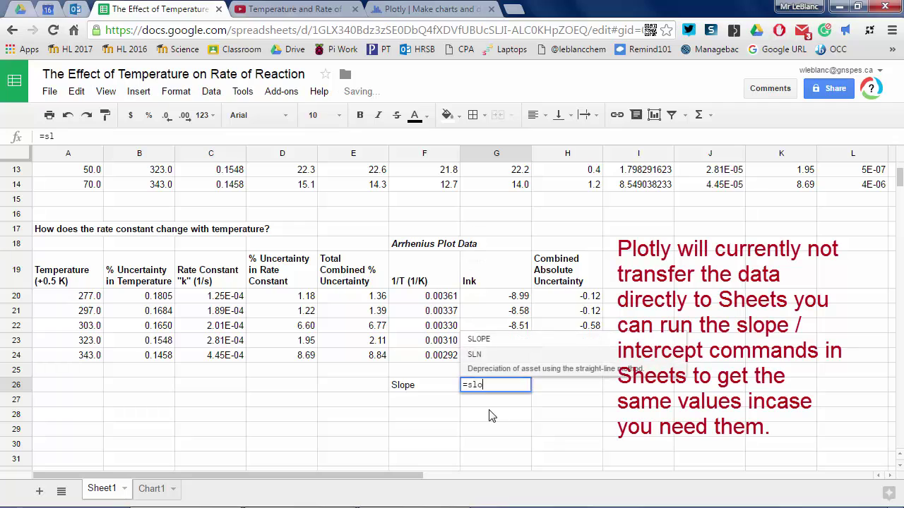
pyautogui.write('pe(')
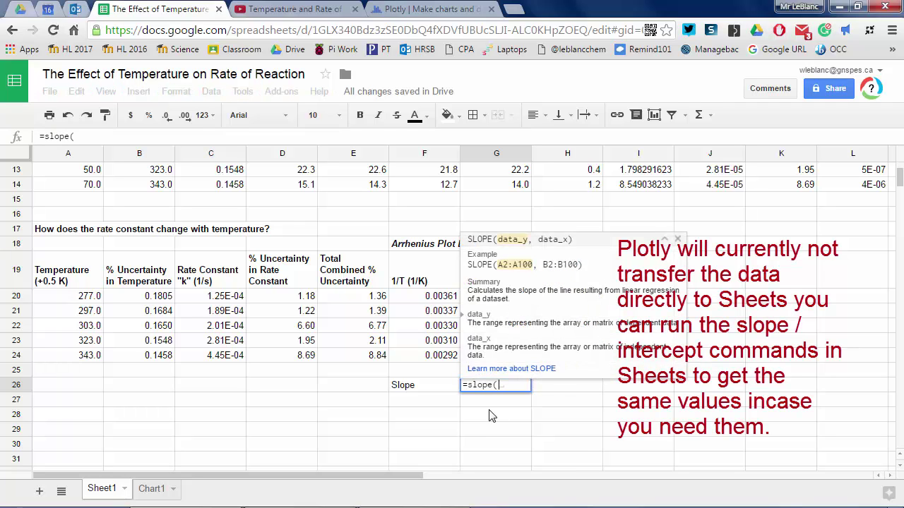
pyautogui.write('G20:')
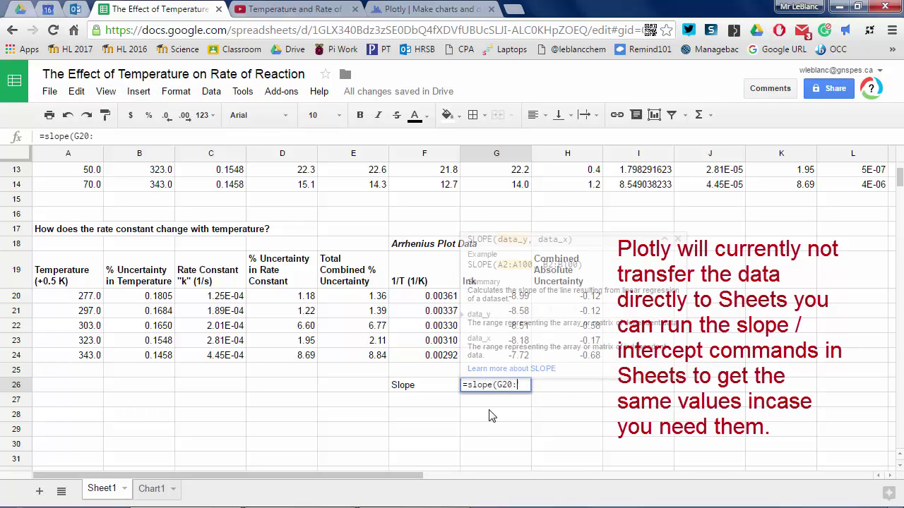
pyautogui.write('G24')
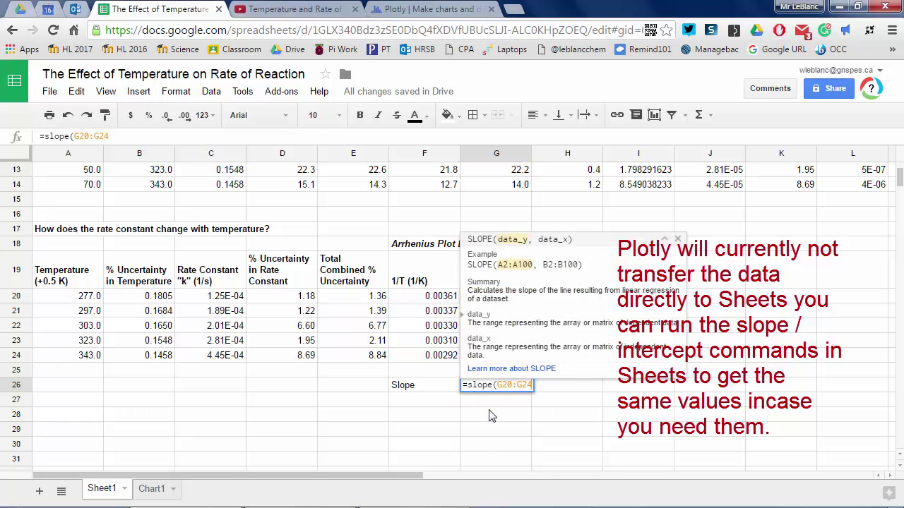
pyautogui.write(',F20:F24')
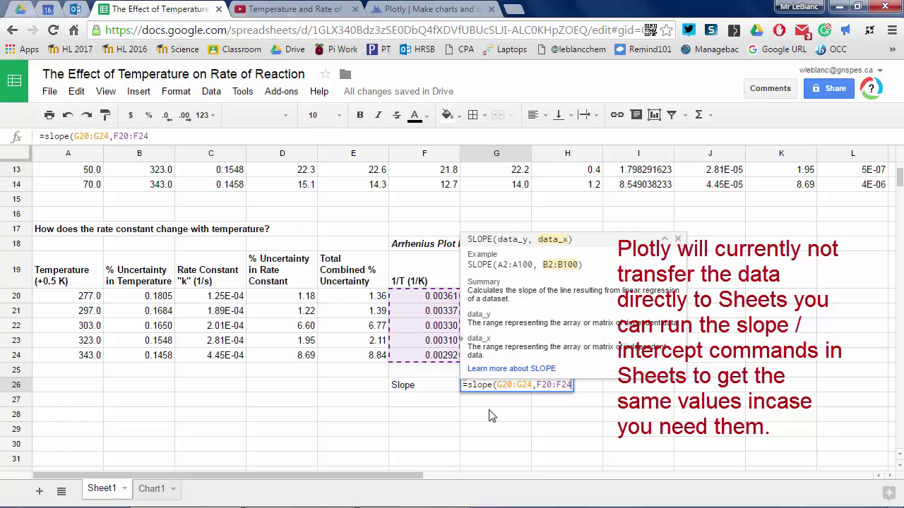
pyautogui.write(')')
pyautogui.press('Return')
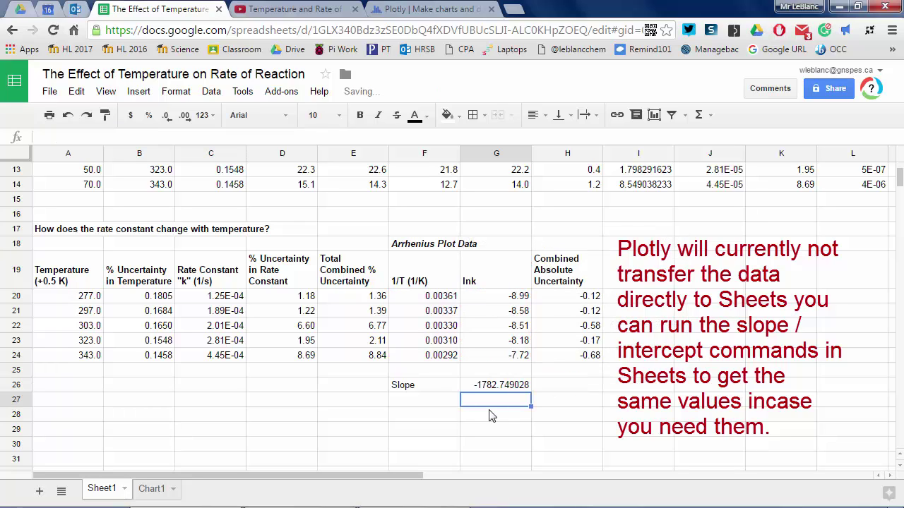
pyautogui.click(416, 9)
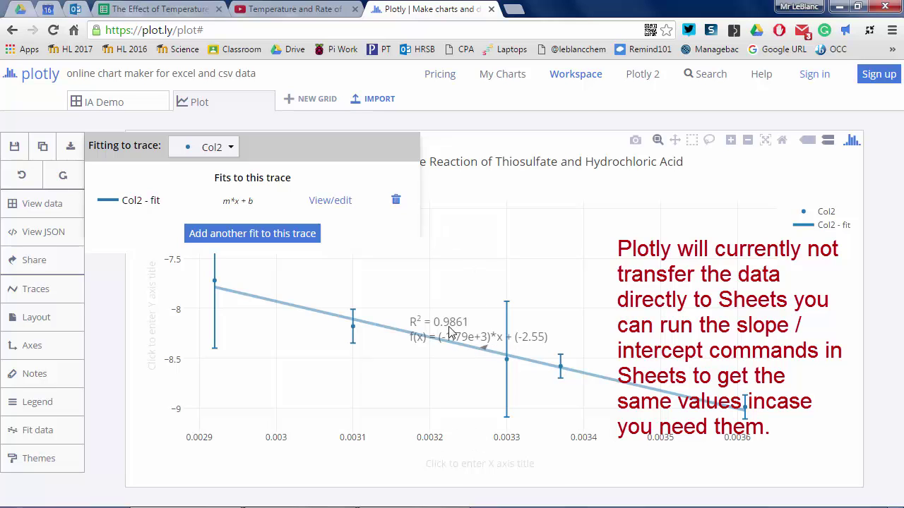
pyautogui.hotkey('ctrl', '4')
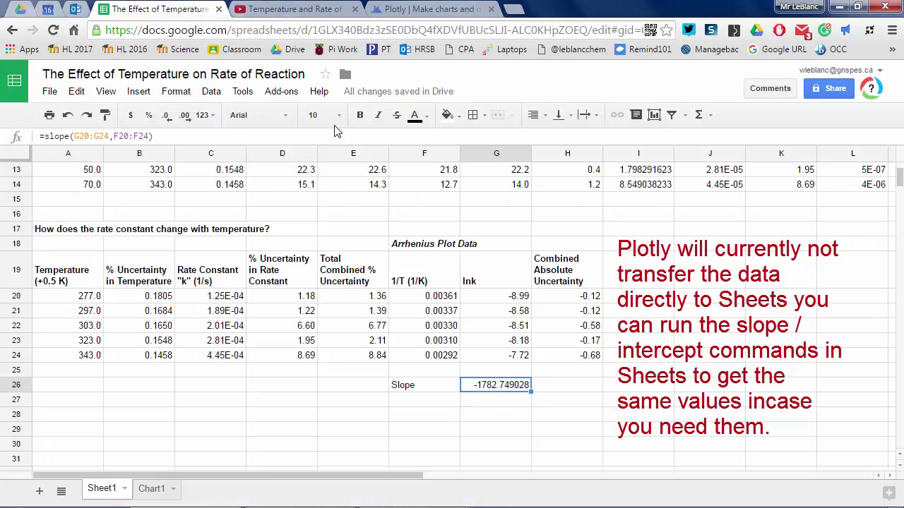
# - Round the slope display to -1783 and label F27 'Intercept'
pyautogui.click(168, 119)
pyautogui.click(168, 119)
pyautogui.click(168, 118)
pyautogui.click(168, 119)
pyautogui.click(168, 118)
pyautogui.click(168, 119)
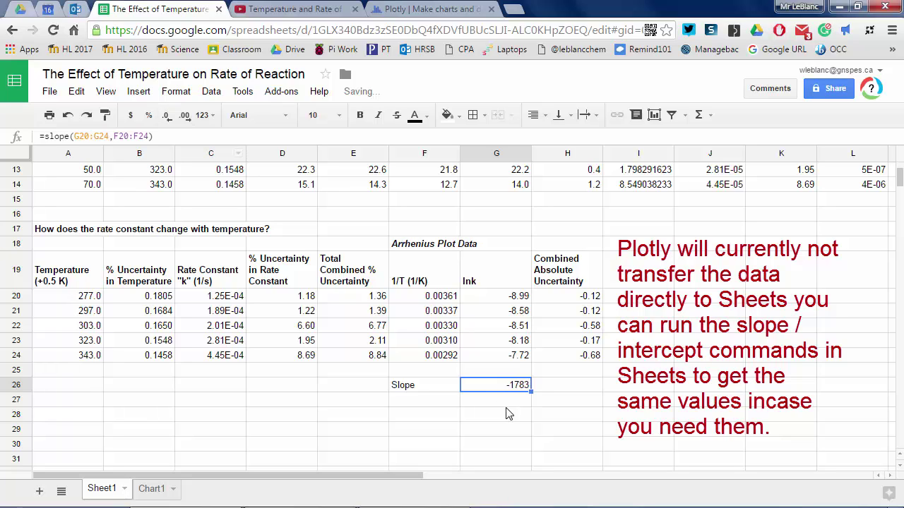
pyautogui.click(487, 404)
pyautogui.click(425, 404)
pyautogui.write('Intercept')
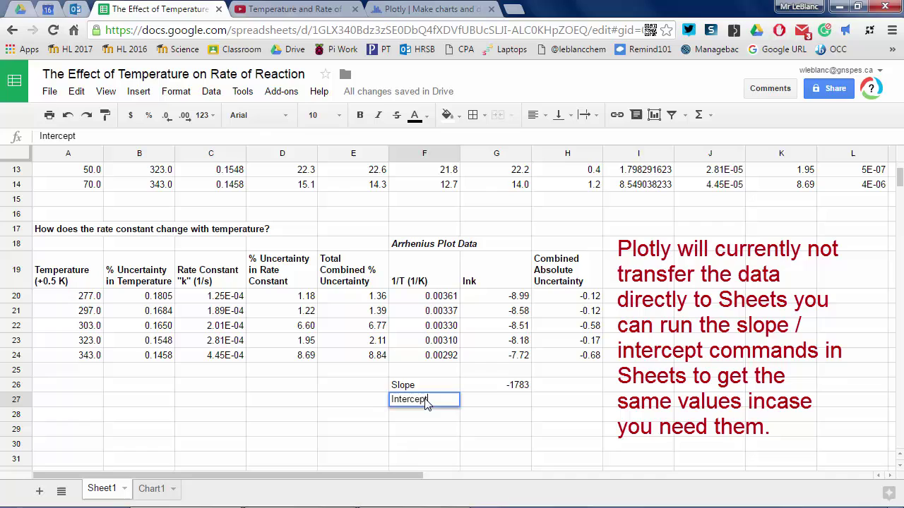
pyautogui.press('Tab')
# - Enter =intercept(G20:G24,F20:F24) in G27 and reduce its decimals to show -2.586
pyautogui.write('=interce')
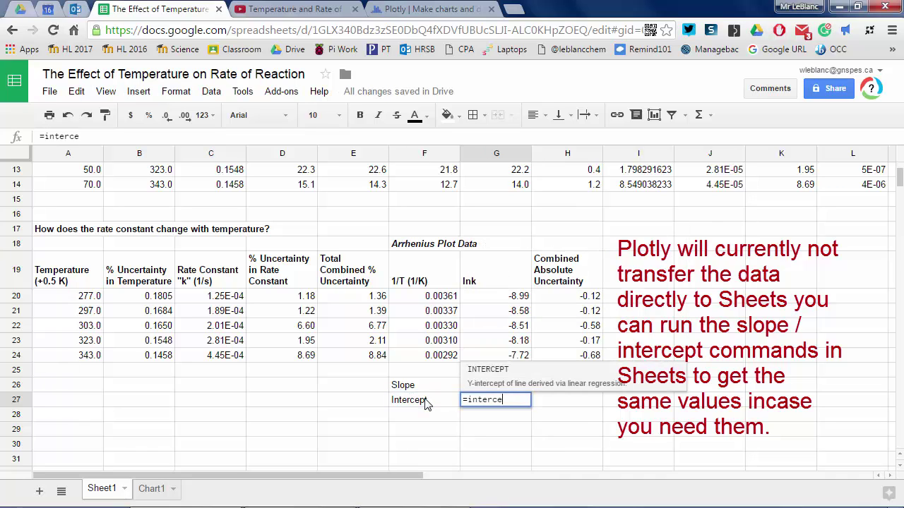
pyautogui.write('pt(G20:G')
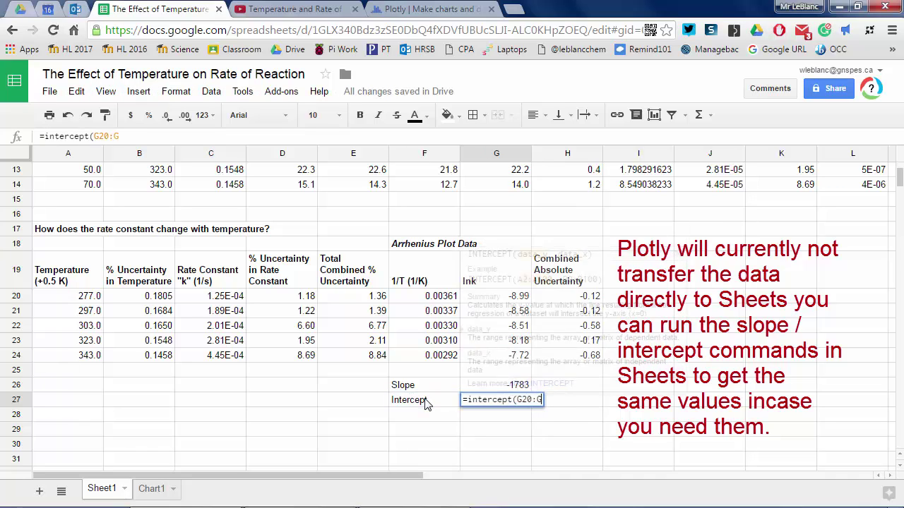
pyautogui.write('24,F20')
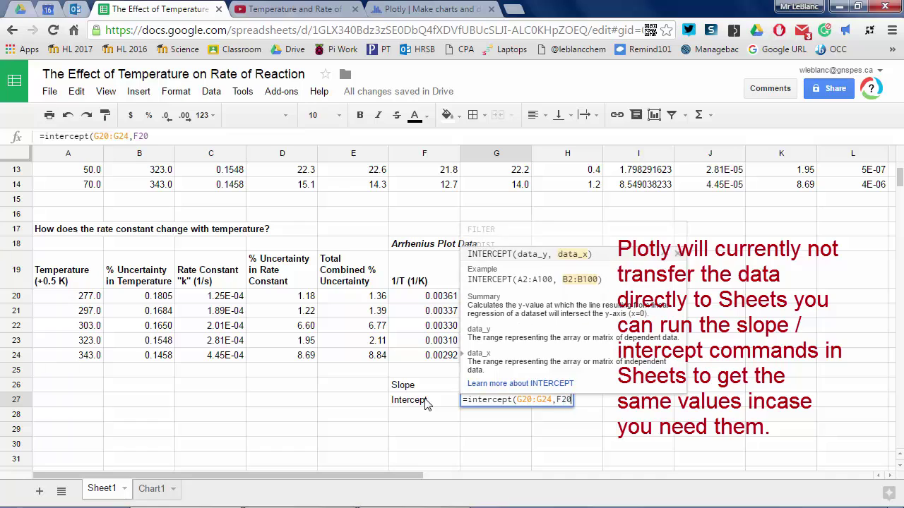
pyautogui.write(':F24)')
pyautogui.press('Return')
pyautogui.press('Up')
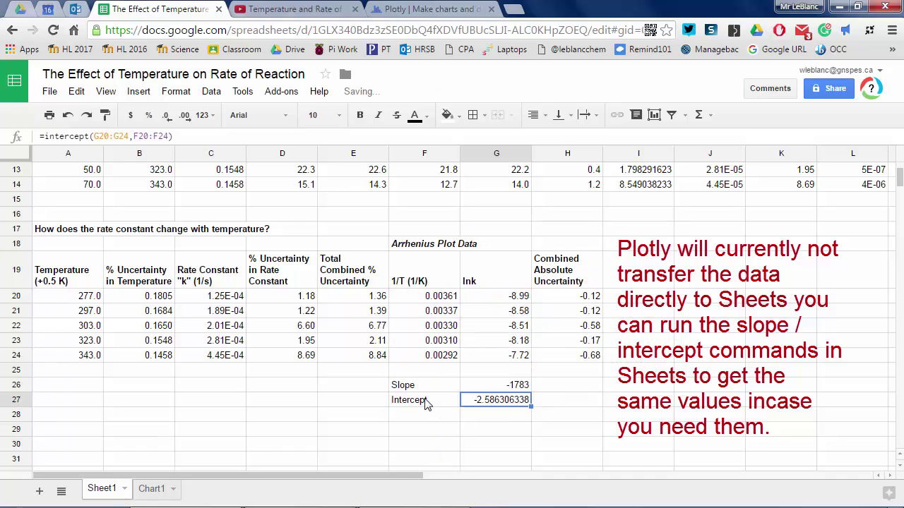
pyautogui.click(166, 117)
pyautogui.click(167, 117)
pyautogui.click(167, 116)
pyautogui.click(167, 117)
pyautogui.click(166, 117)
pyautogui.click(166, 117)
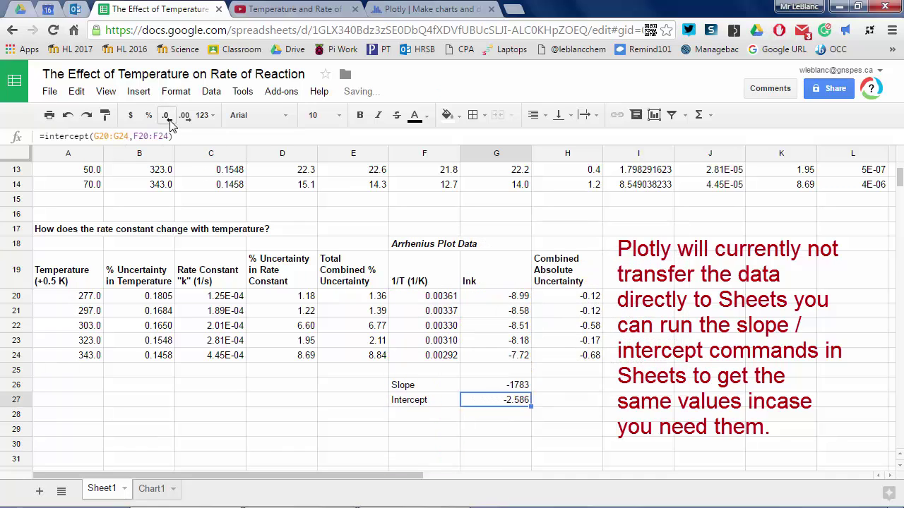
pyautogui.click(167, 116)
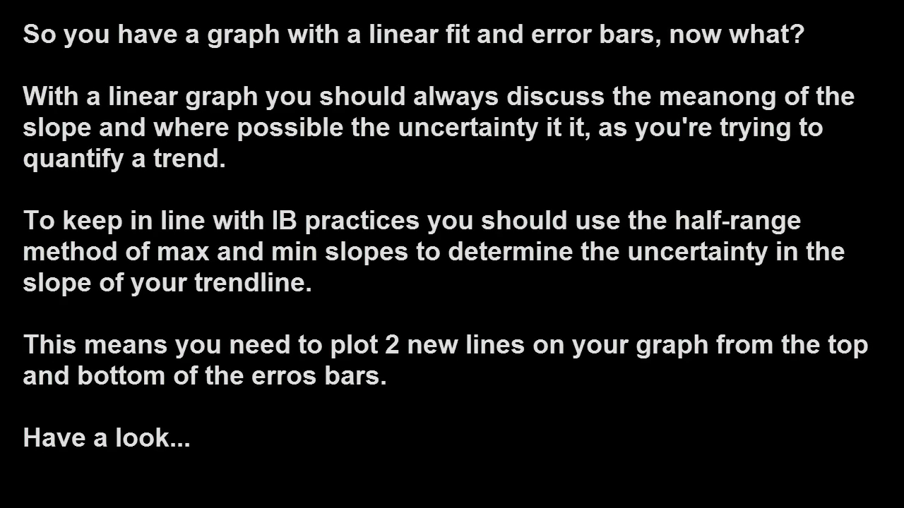
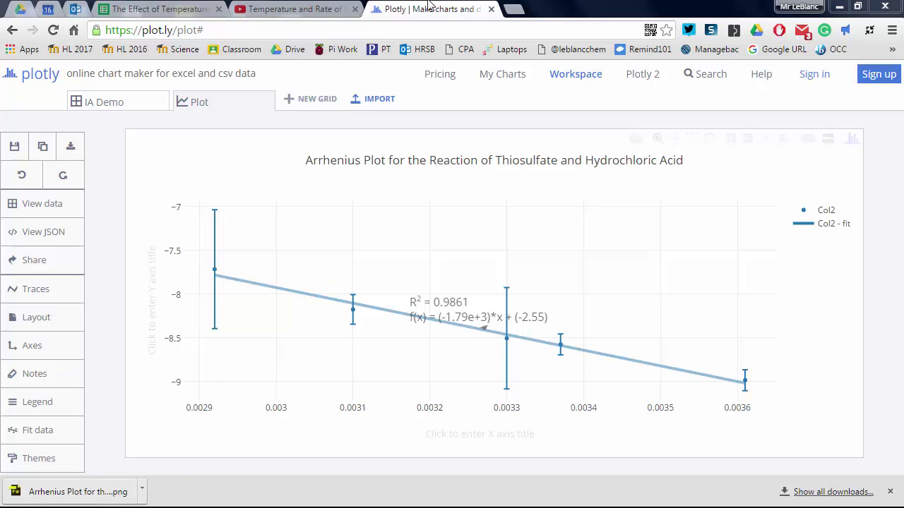
# - Launch Windows Calculator from the Start menu and place it beside the Plotly chart
pyautogui.click(840, 7)
pyautogui.click(182, 494)
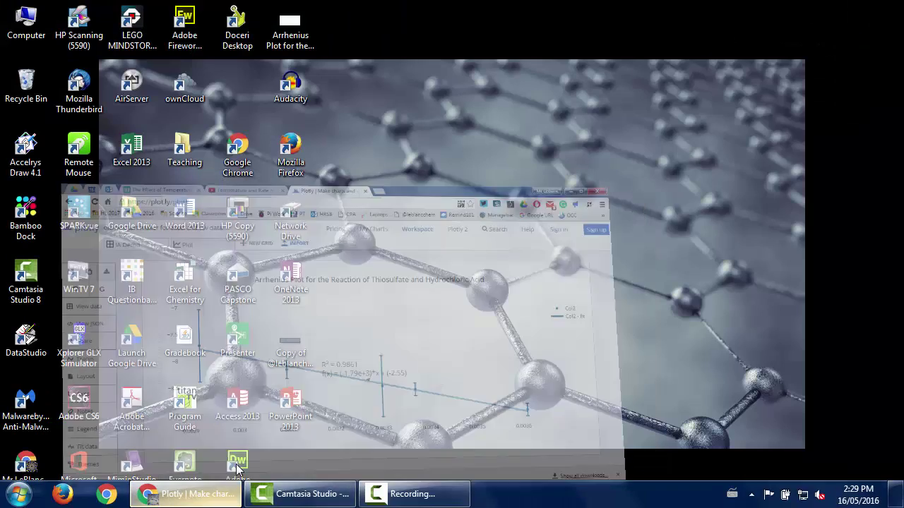
pyautogui.click(17, 494)
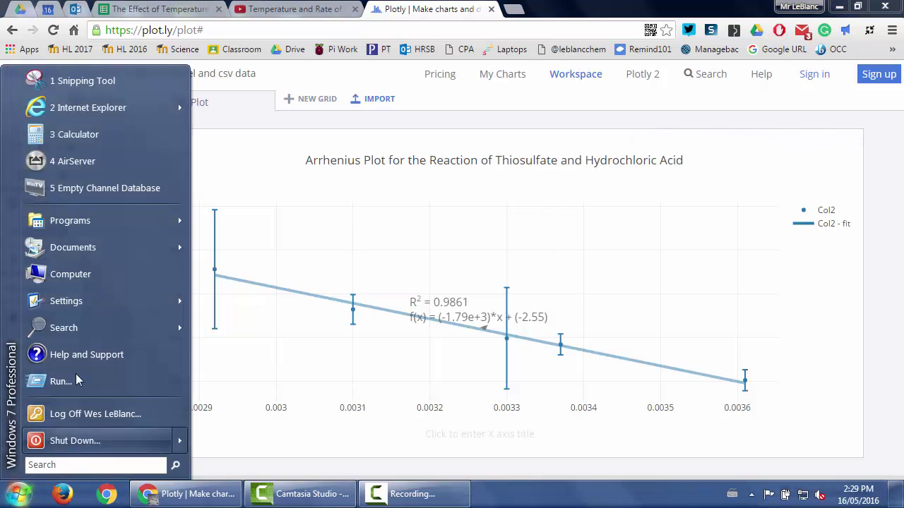
pyautogui.click(90, 144)
pyautogui.moveTo(714, 169); pyautogui.dragTo(680, 115)
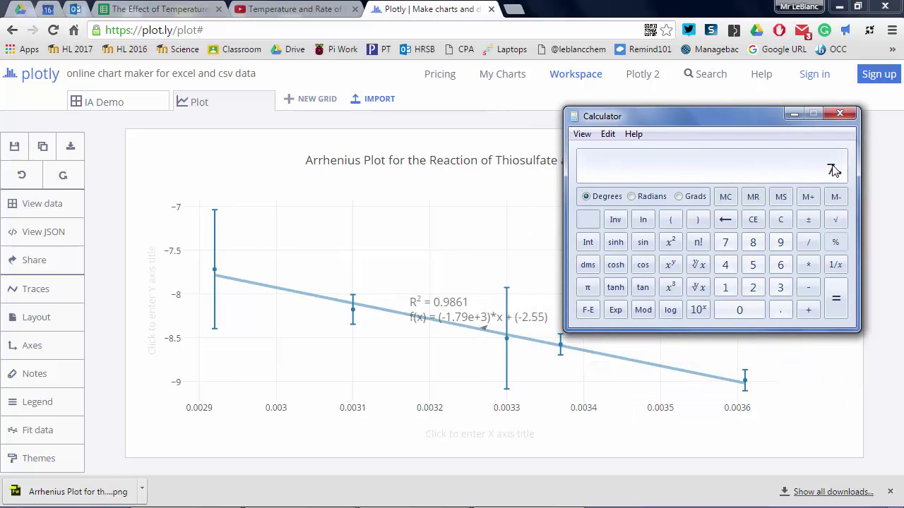
# - Compute -7.72 + 0.68 = -7.04, then return to Plotly's IA Demo data grid
pyautogui.write('7.72')
pyautogui.click(808, 220)
pyautogui.click(809, 311)
pyautogui.write('0.68')
pyautogui.press('Return')
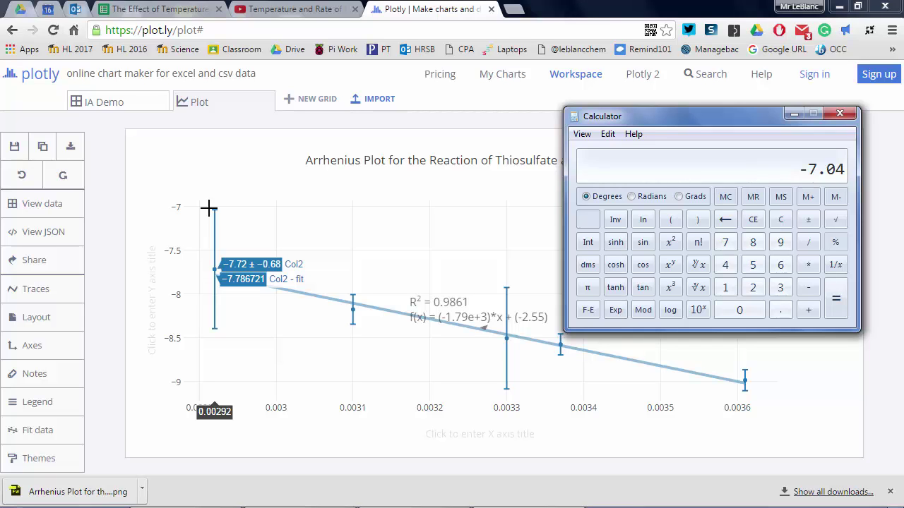
pyautogui.click(141, 101)
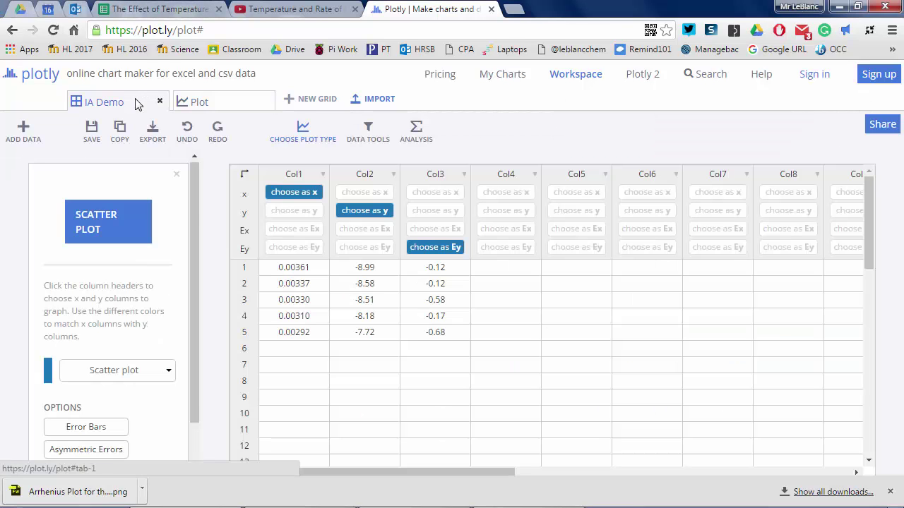
# - Paste the endpoint values into Col4–Col7 and pair Col4/Col5 and Col6/Col7 as x/y traces
pyautogui.click(513, 274)
pyautogui.write('.00292\t-7.04\t.00292\t-8.40 .00361\t-9.11\t.00361\t-8.87')
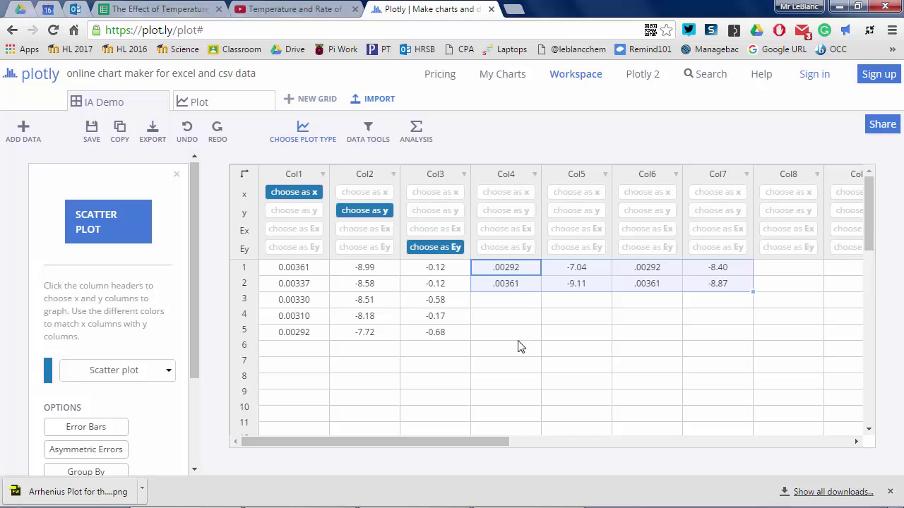
pyautogui.click(505, 332)
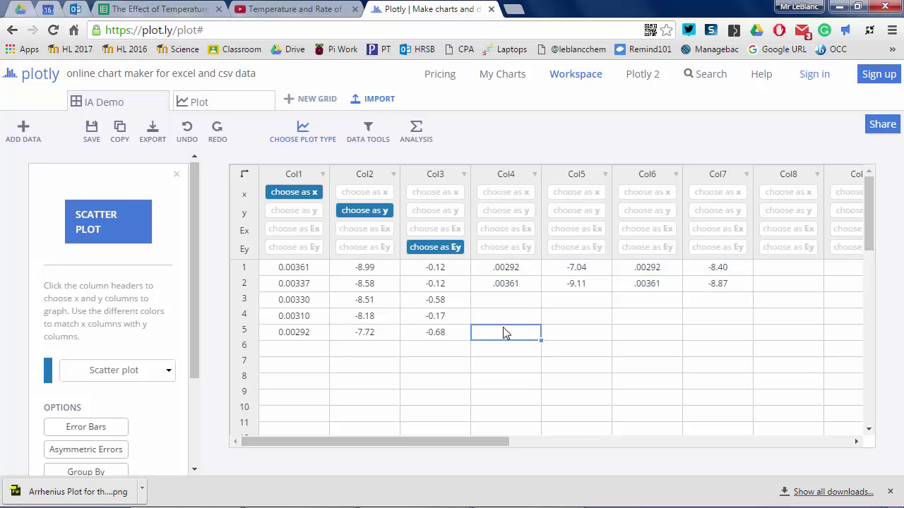
pyautogui.click(505, 192)
pyautogui.click(576, 210)
pyautogui.click(634, 193)
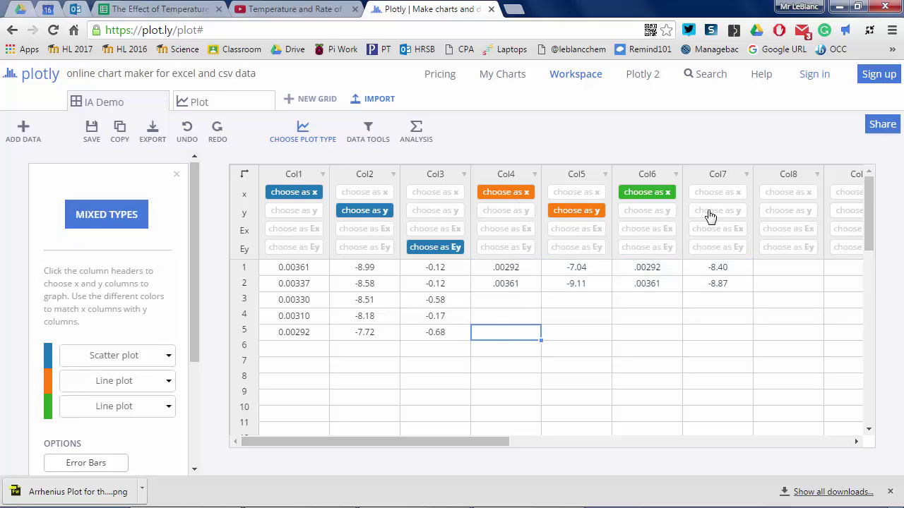
pyautogui.click(711, 215)
# - Set both new traces to Scatter and create the scatter plot of all three traces
pyautogui.click(170, 382)
pyautogui.click(158, 424)
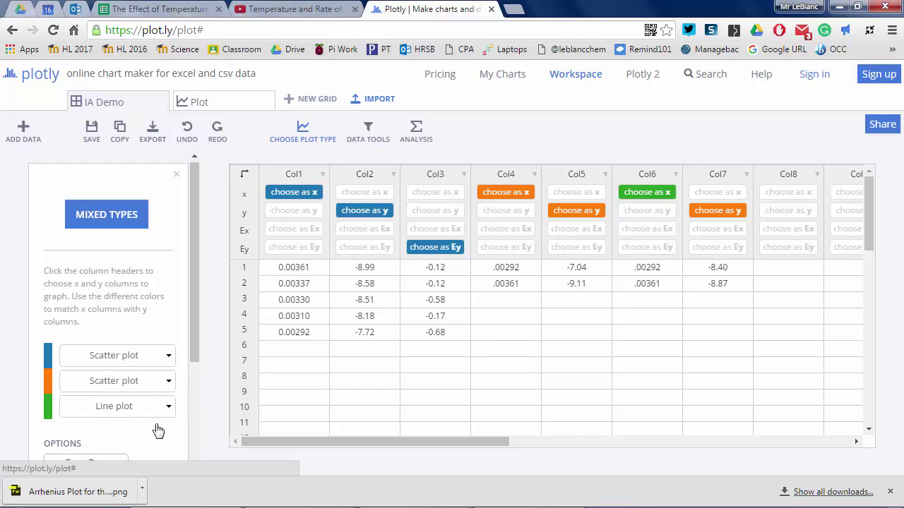
pyautogui.click(164, 406)
pyautogui.click(157, 449)
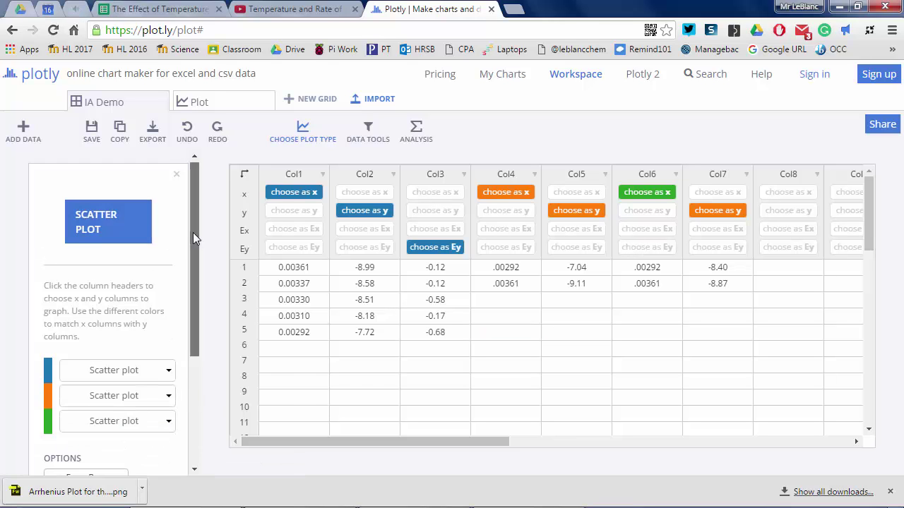
pyautogui.moveTo(193, 232); pyautogui.dragTo(191, 237)
pyautogui.click(108, 204)
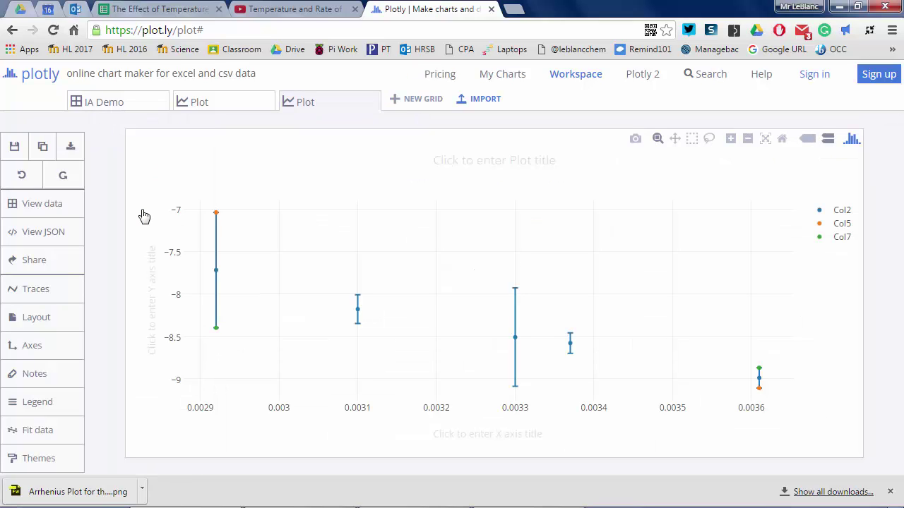
# - Type and correct the chart title to 'Arrhenius Plot (with uncertainties) for the Reaction of Thiosulfate with Hydrochloric Acid'
pyautogui.click(468, 163)
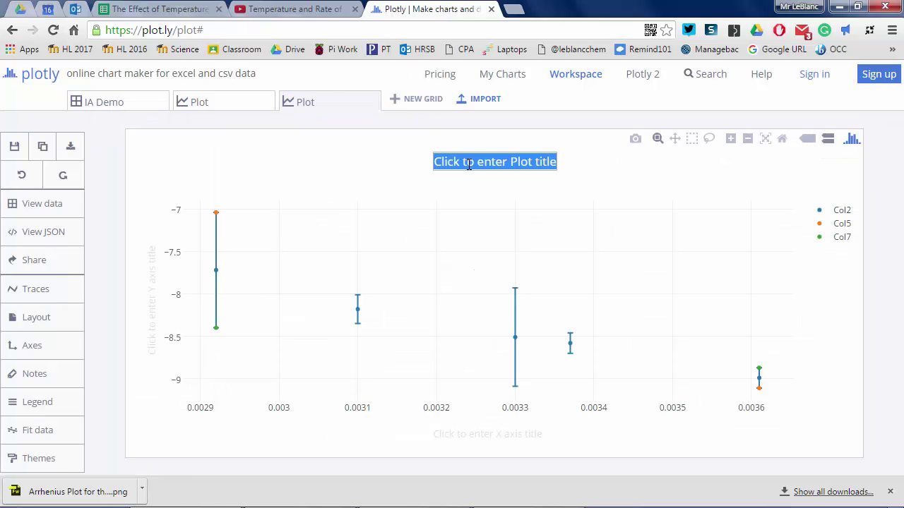
pyautogui.write('Arrhenius ')
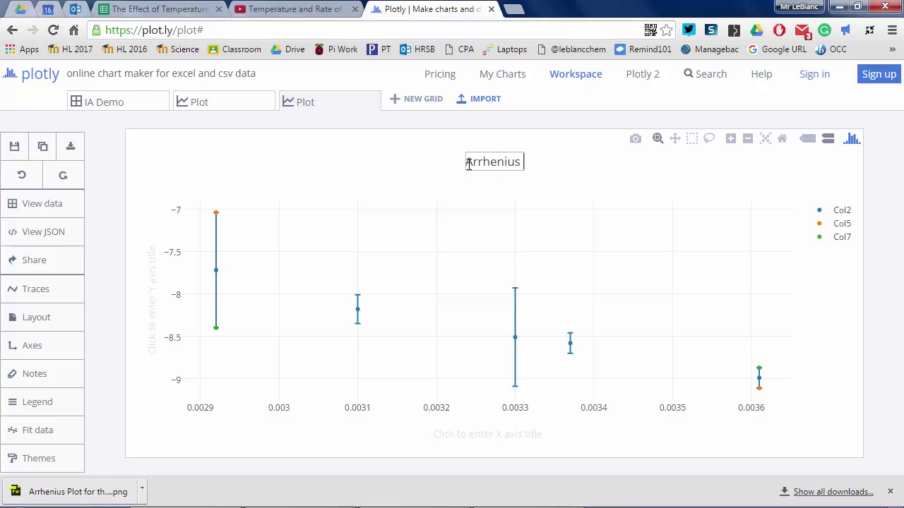
pyautogui.write('Plot ')
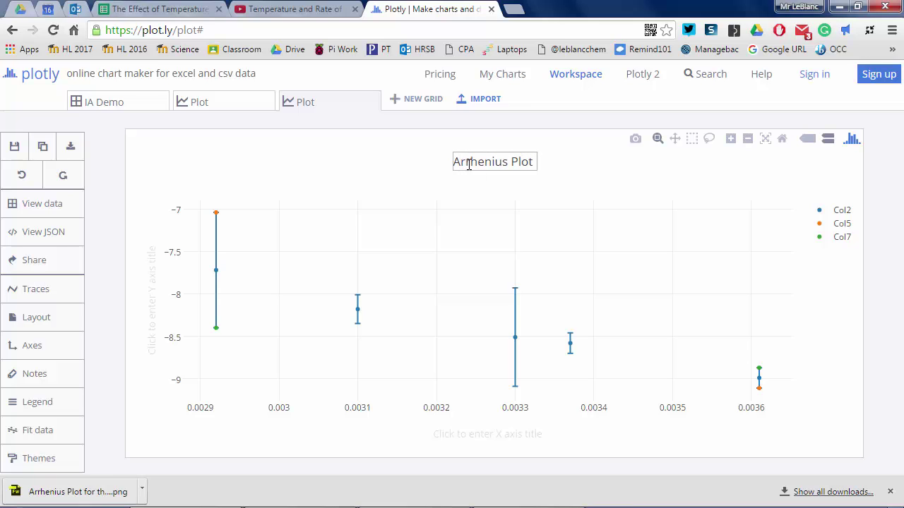
pyautogui.write('(with')
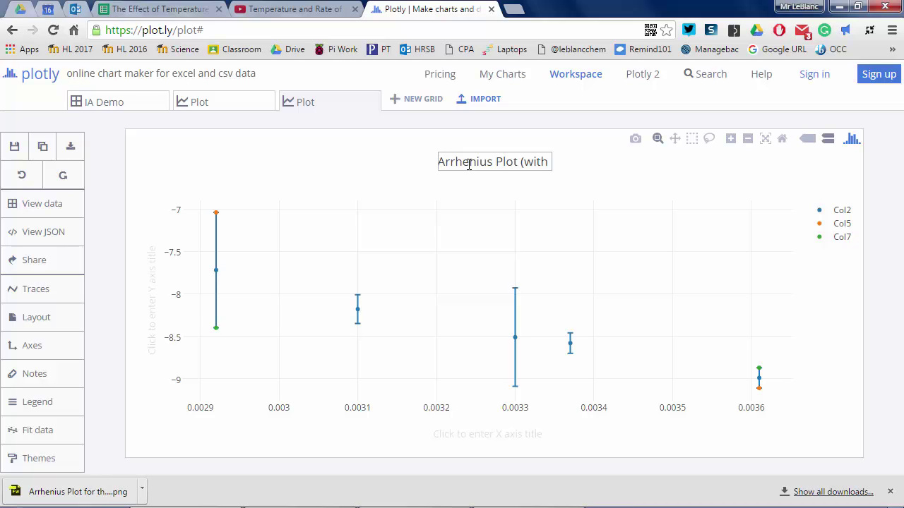
pyautogui.write(' uncertainty)')
pyautogui.press('BackSpace')
pyautogui.press('BackSpace')
pyautogui.press('BackSpace')
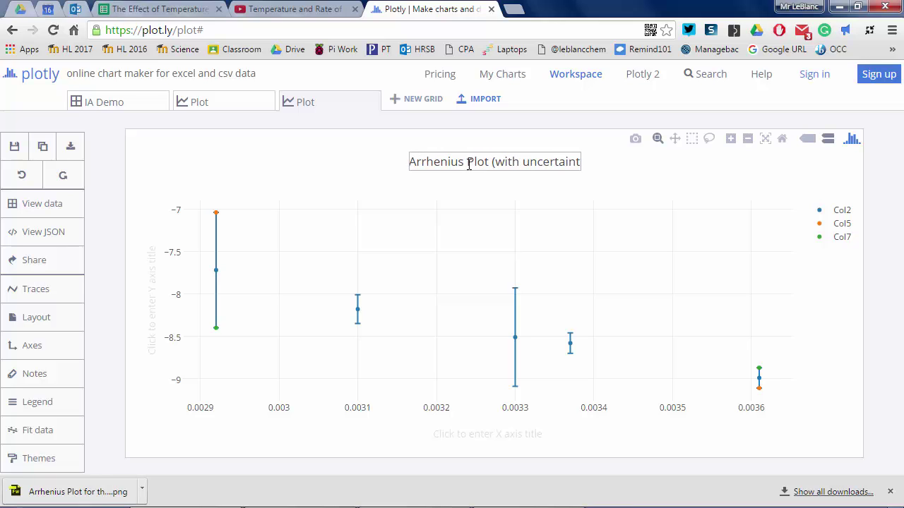
pyautogui.write('ties) for ')
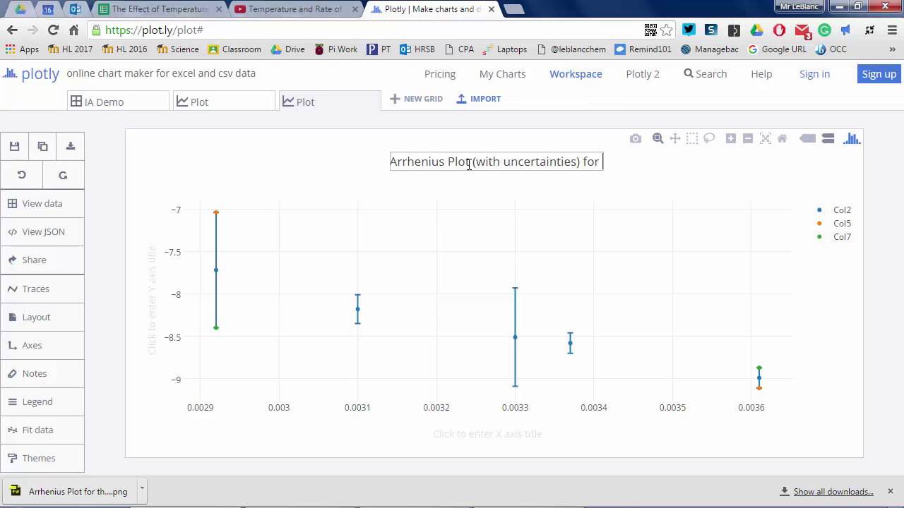
pyautogui.write('the Reaction of ')
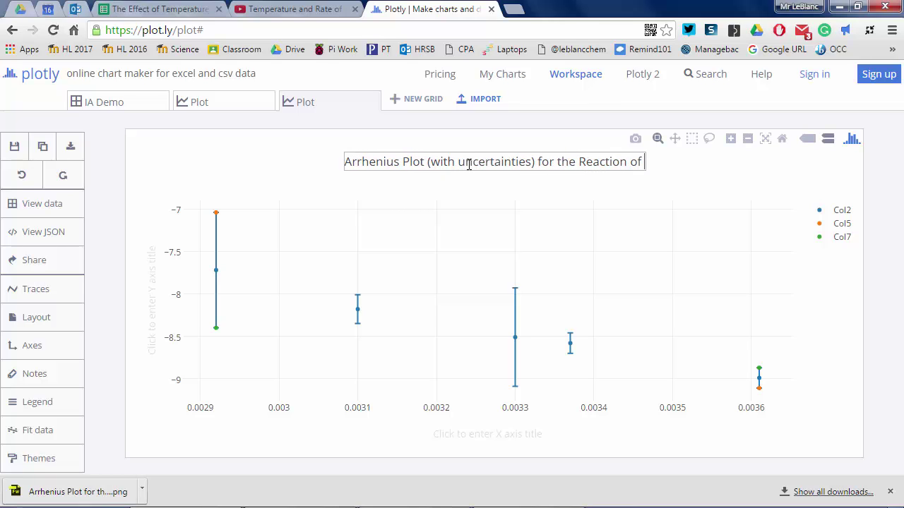
pyautogui.write('Thisulfate with ')
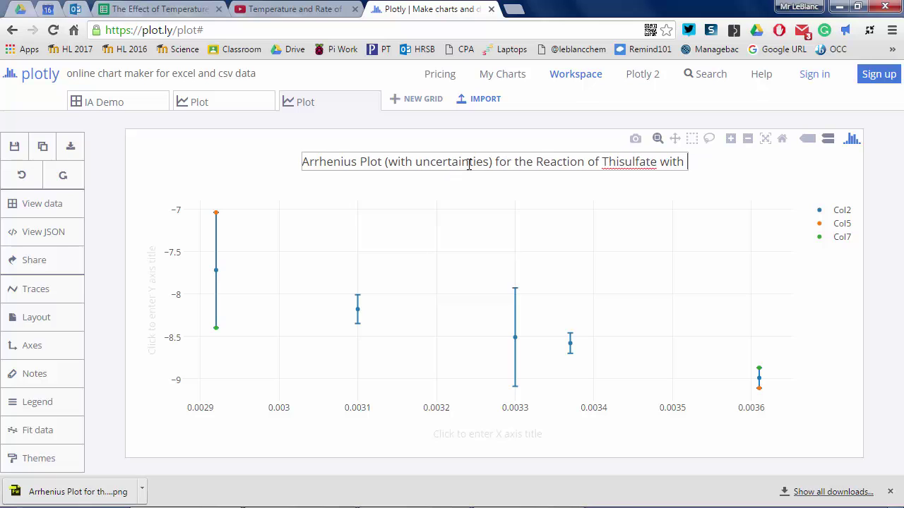
pyautogui.write('Hydrochloric Acid')
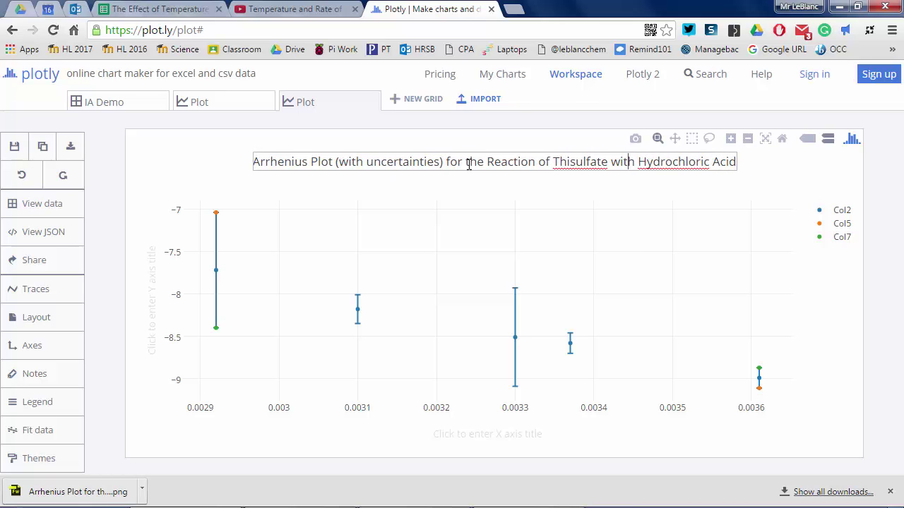
pyautogui.write('o')
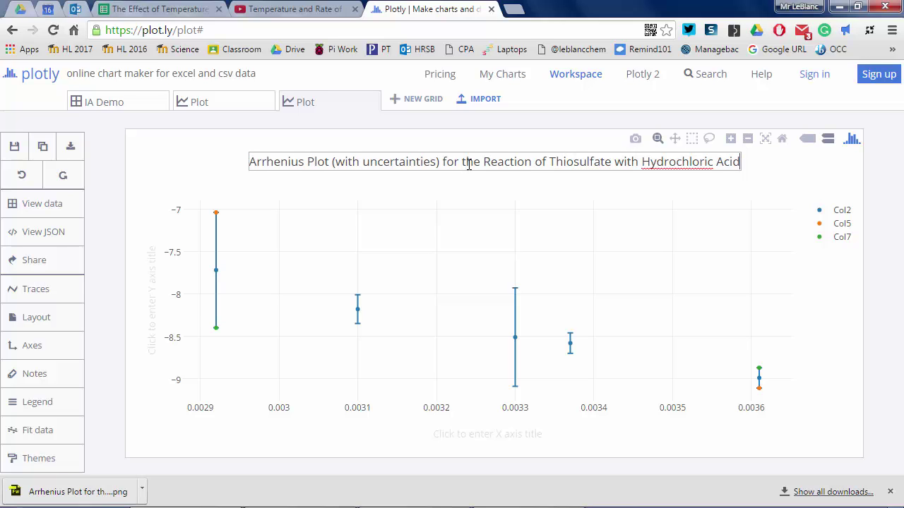
pyautogui.press('Return')
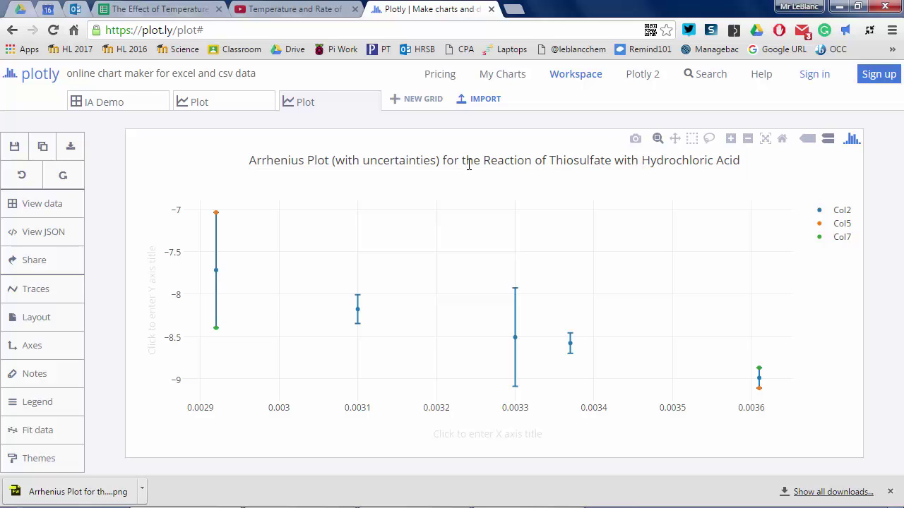
# - Add an unweighted linear fit to the Col2 trace
pyautogui.click(57, 437)
pyautogui.click(231, 148)
pyautogui.click(230, 149)
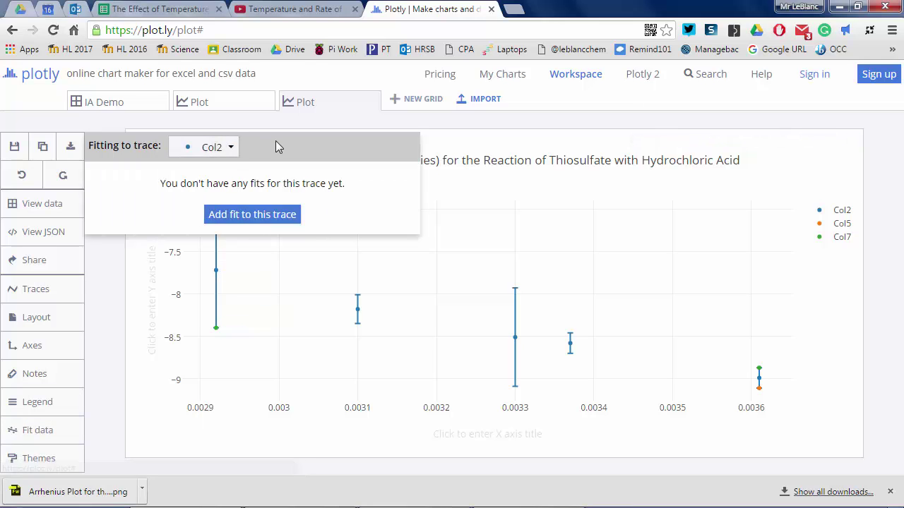
pyautogui.click(257, 220)
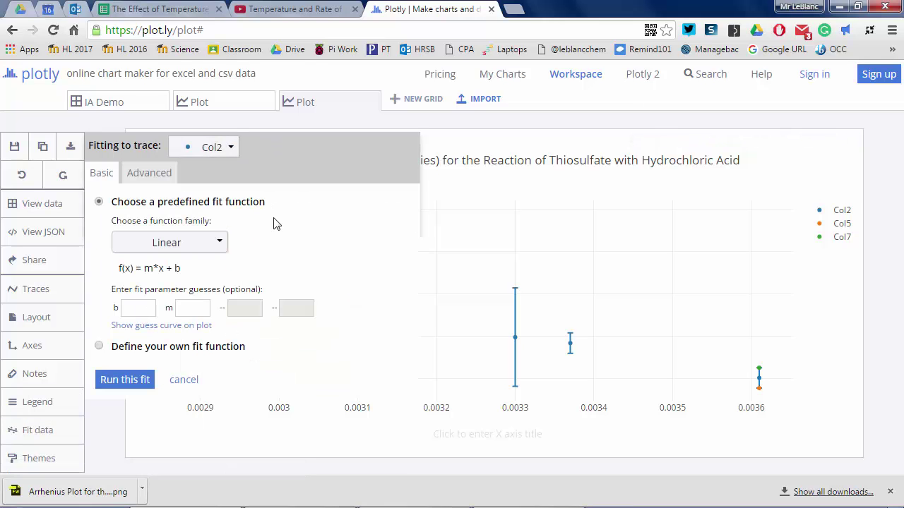
pyautogui.click(164, 178)
pyautogui.click(99, 211)
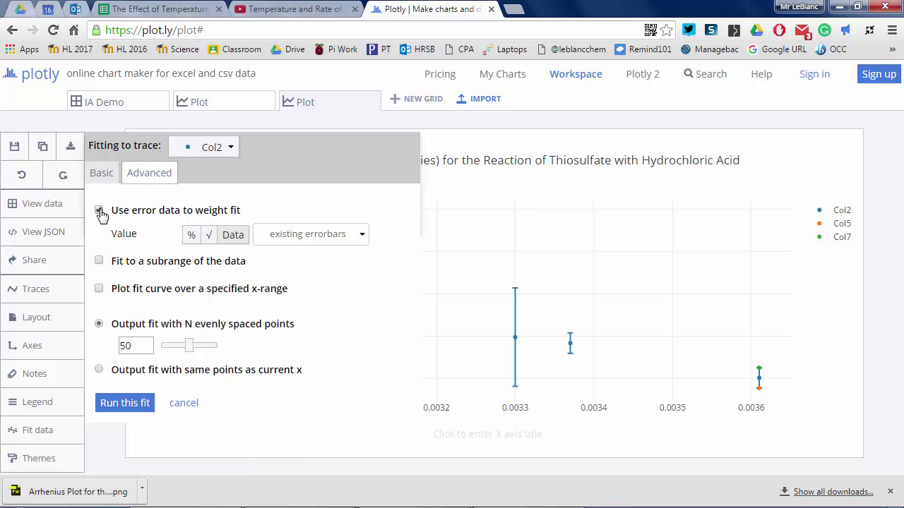
pyautogui.click(100, 211)
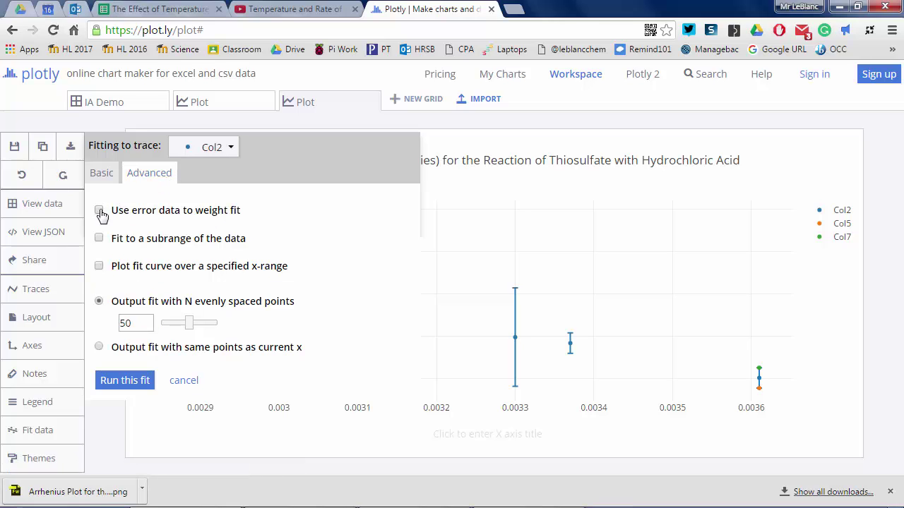
pyautogui.click(129, 385)
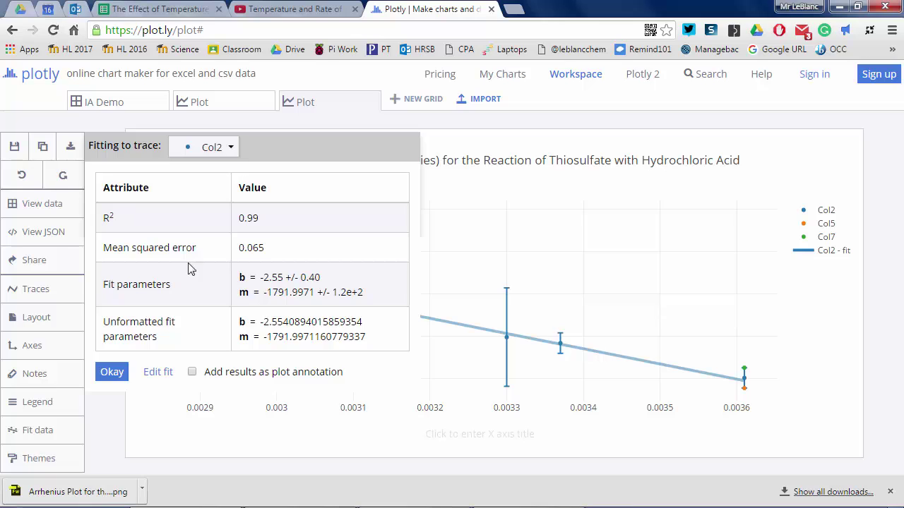
pyautogui.click(111, 372)
# - Add an unweighted linear fit to Col5 and show its results as a plot annotation
pyautogui.click(233, 233)
pyautogui.click(231, 148)
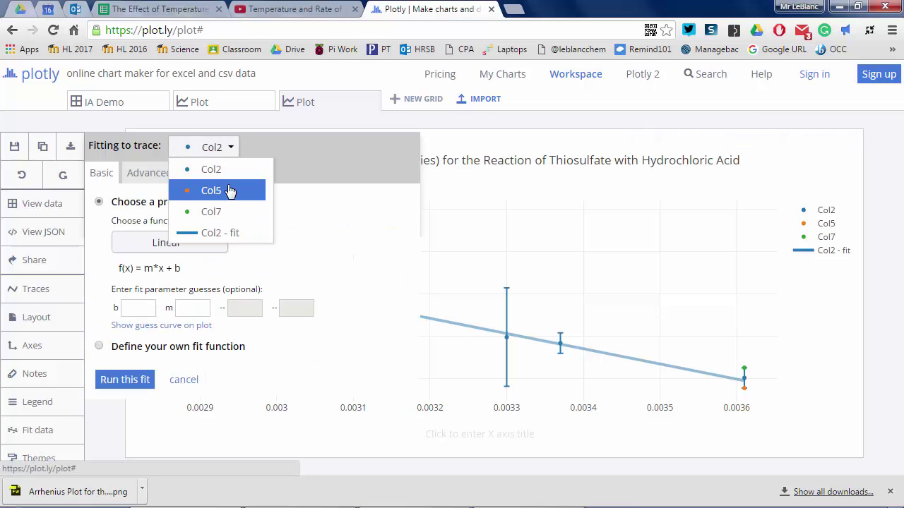
pyautogui.click(230, 191)
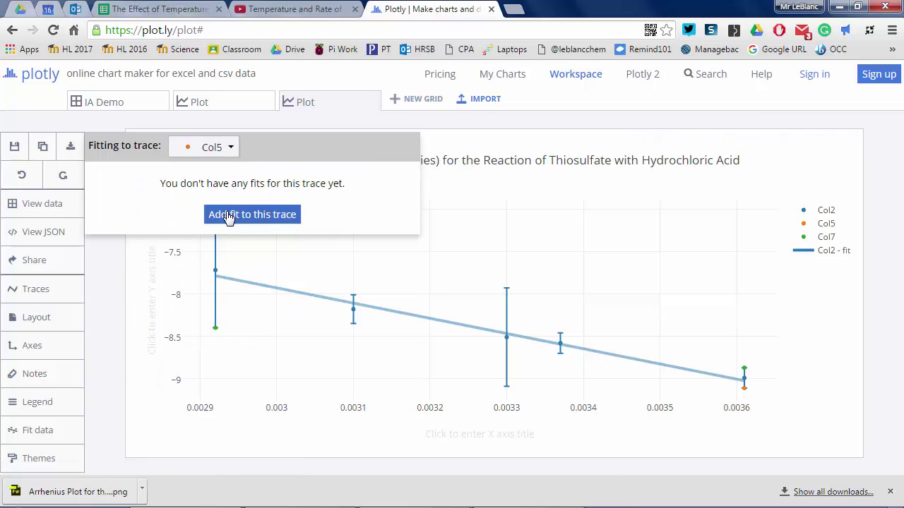
pyautogui.click(227, 215)
pyautogui.click(149, 173)
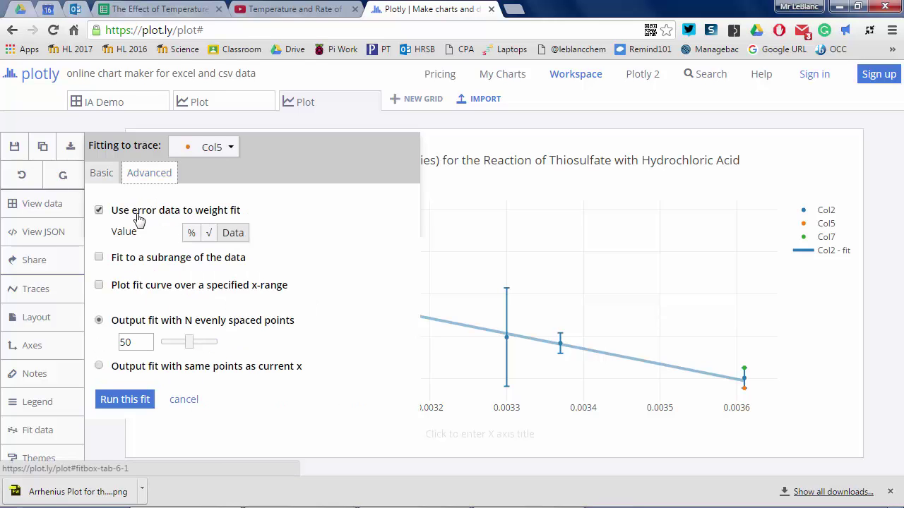
pyautogui.click(99, 210)
pyautogui.click(102, 175)
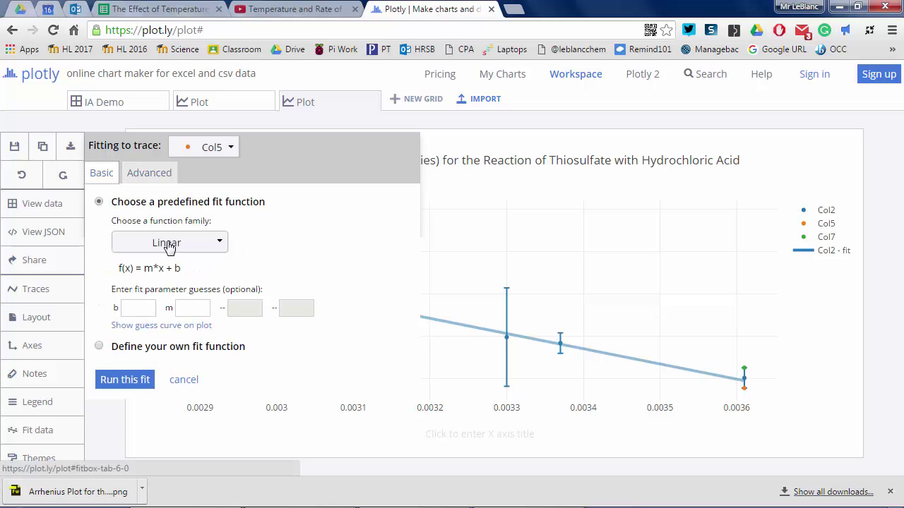
pyautogui.click(123, 379)
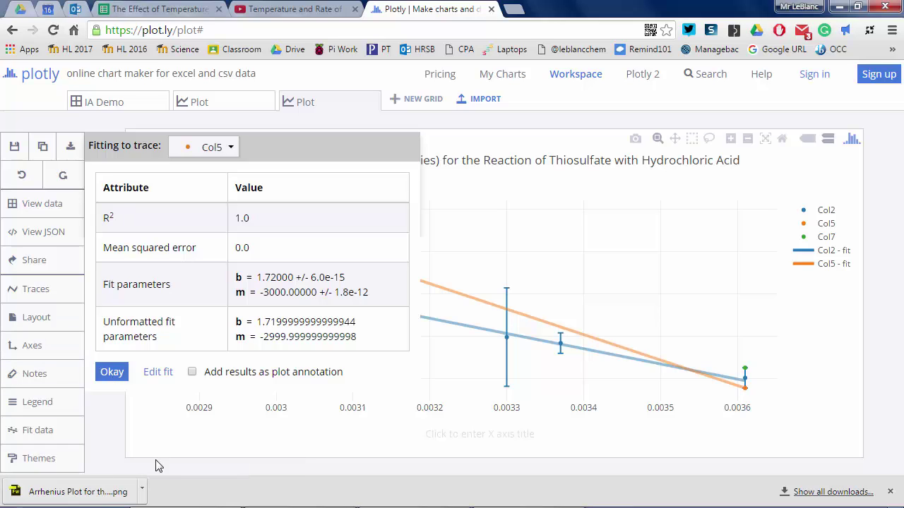
pyautogui.click(191, 372)
pyautogui.click(112, 372)
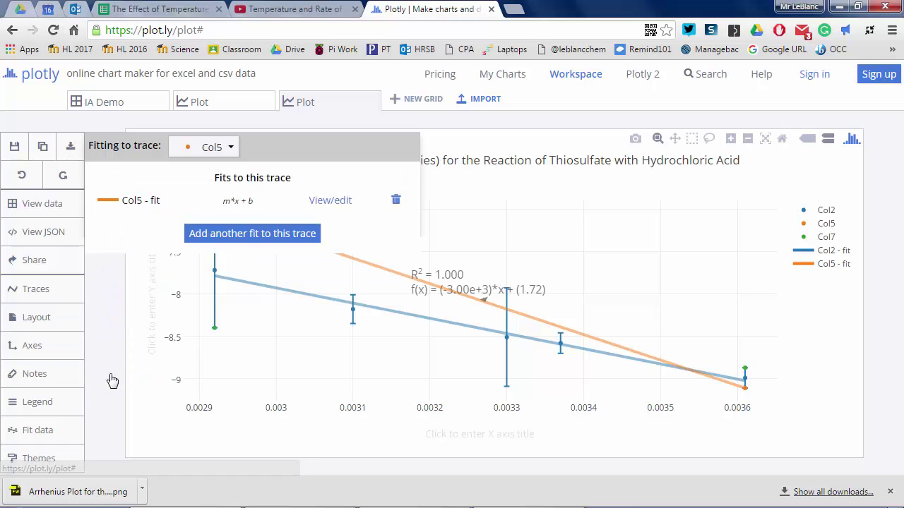
# - Fit a line to Col7 and annotate the plot with its equation and R²
pyautogui.click(230, 148)
pyautogui.click(226, 212)
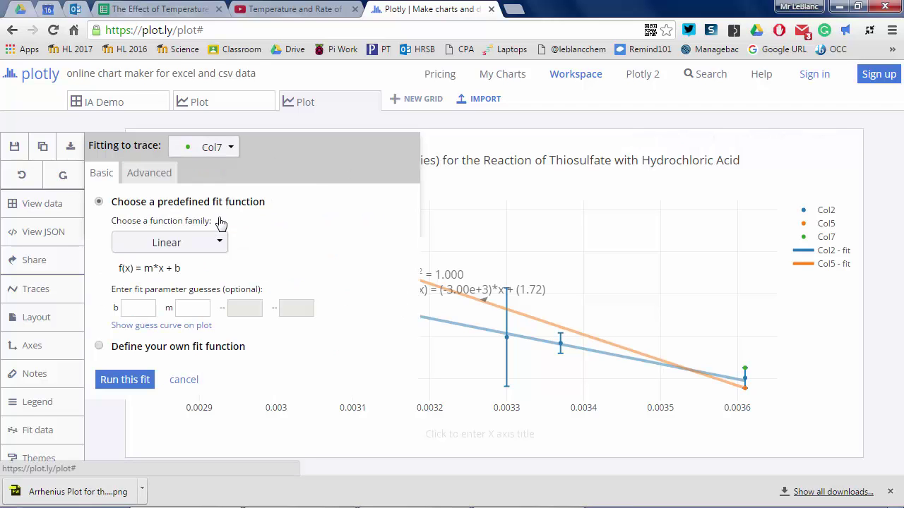
pyautogui.click(141, 173)
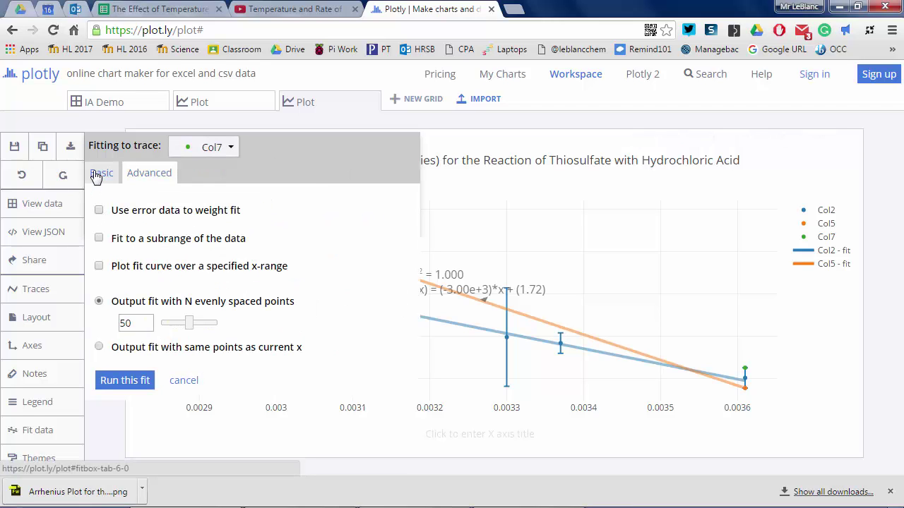
pyautogui.click(101, 172)
pyautogui.click(121, 378)
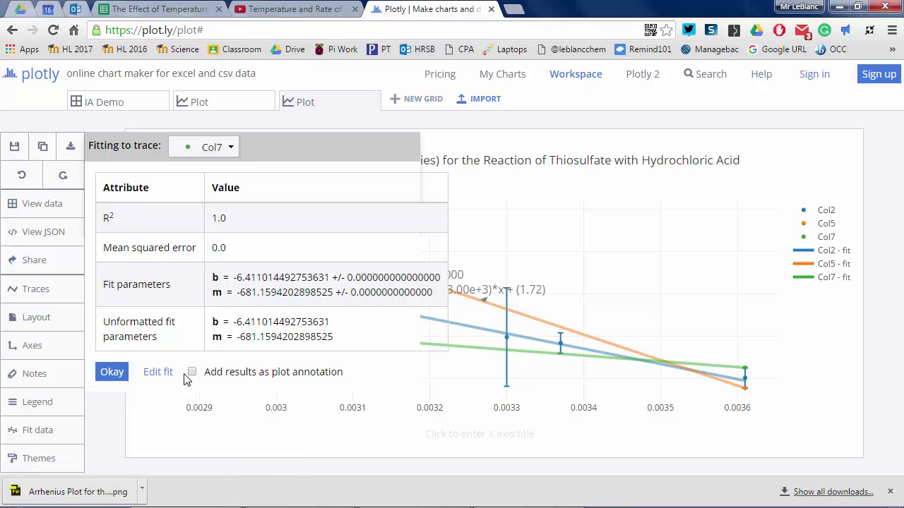
pyautogui.click(192, 372)
pyautogui.click(112, 372)
# - Add the Col2 fit's equation and R² to the plot as an annotation
pyautogui.click(230, 147)
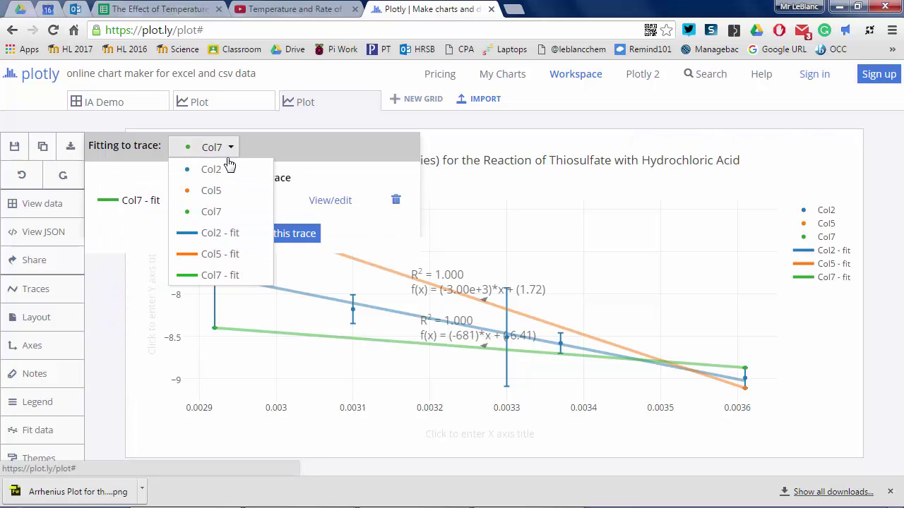
pyautogui.click(228, 232)
pyautogui.click(230, 148)
pyautogui.click(237, 174)
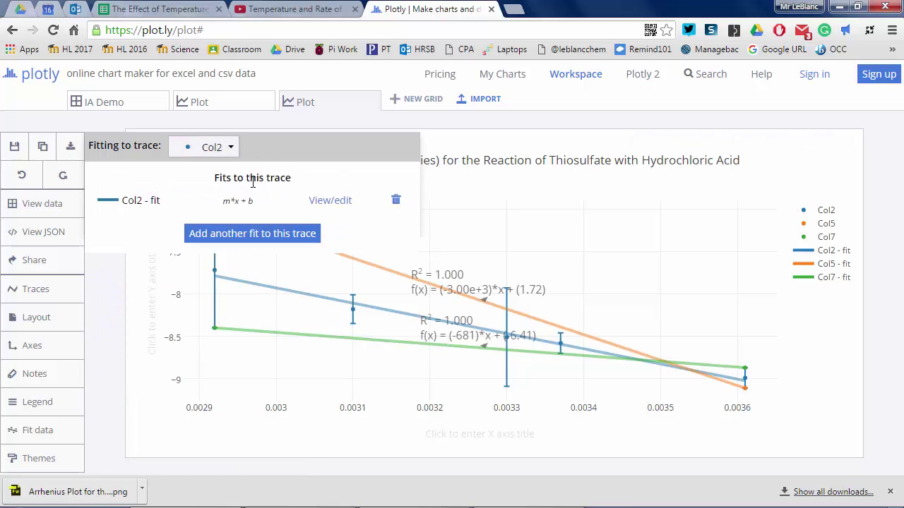
pyautogui.click(336, 205)
pyautogui.click(192, 371)
pyautogui.click(113, 374)
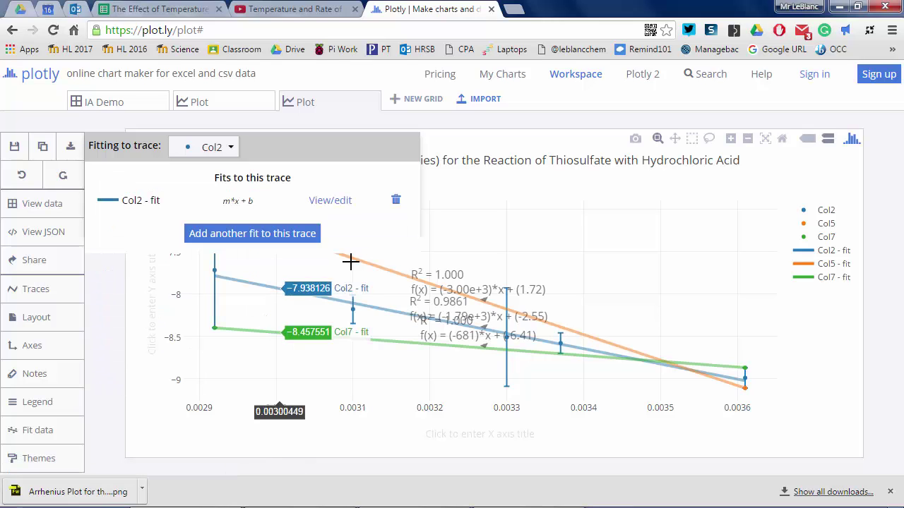
pyautogui.click(45, 429)
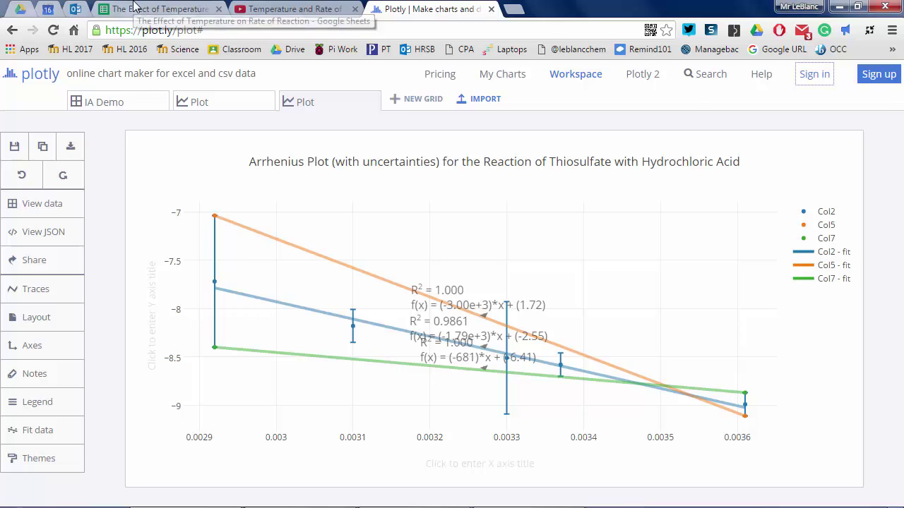
# - Enter maximum slope -3000 in B27 and minimum slope -681 in B28
pyautogui.click(139, 8)
pyautogui.click(153, 317)
pyautogui.write('-3000')
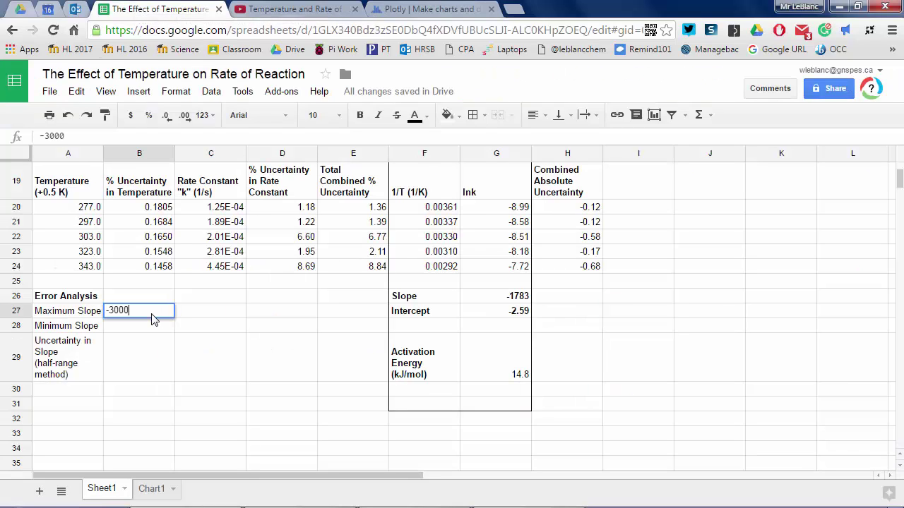
pyautogui.press('Return')
pyautogui.write('-681')
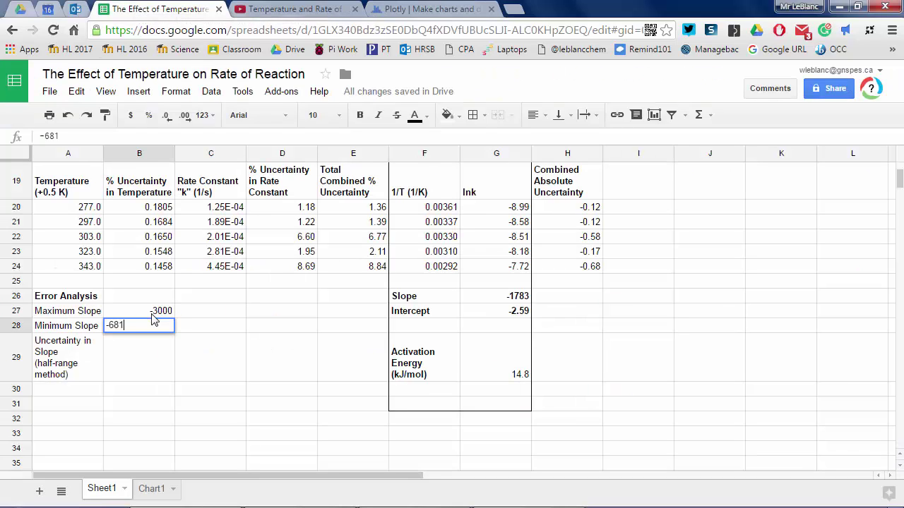
pyautogui.press('Return')
# - Compute the slope uncertainty in B29 with =(B27-B28)/2, giving -1159.5
pyautogui.write('=')
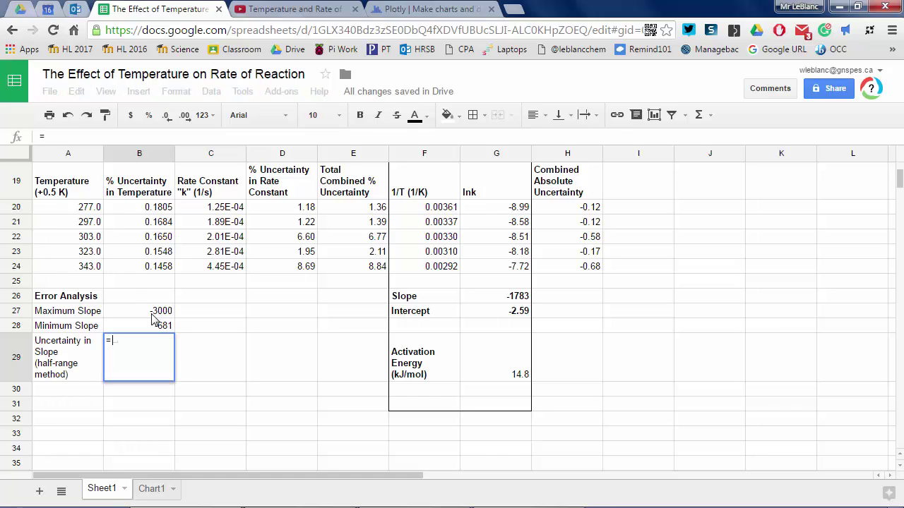
pyautogui.write('(B')
pyautogui.press('BackSpace')
pyautogui.write('(B27-')
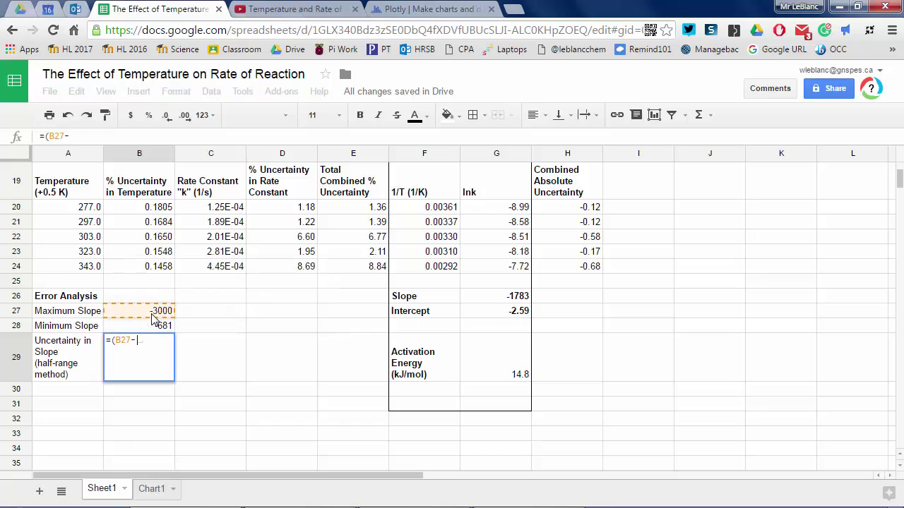
pyautogui.write('B28')
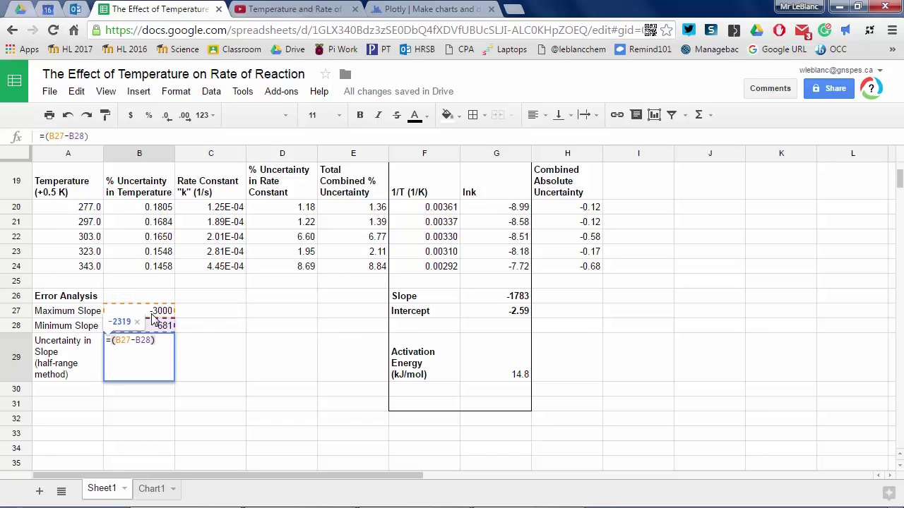
pyautogui.write(')/2')
pyautogui.press('Return')
pyautogui.press('Up')
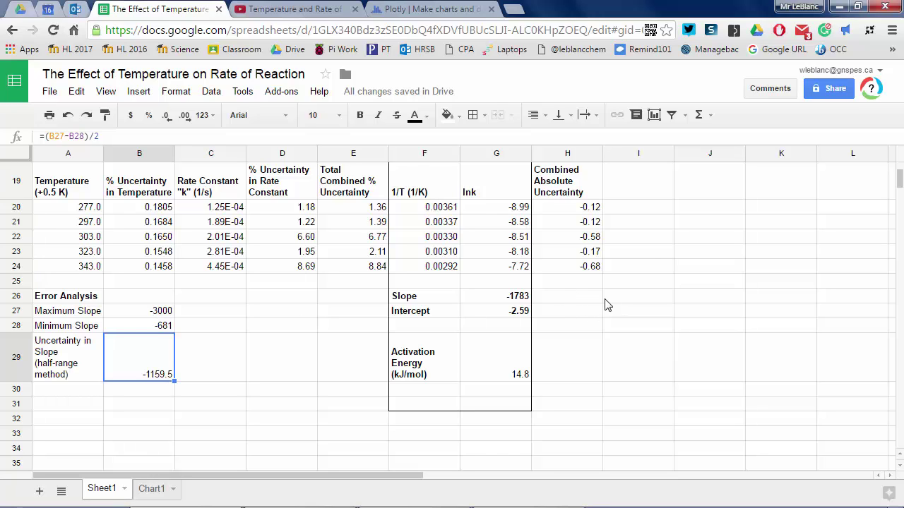
# - Add the heading 'Absolute Uncertainty in Slope' in H25 with =B29 (-1159.5) below it
pyautogui.click(567, 281)
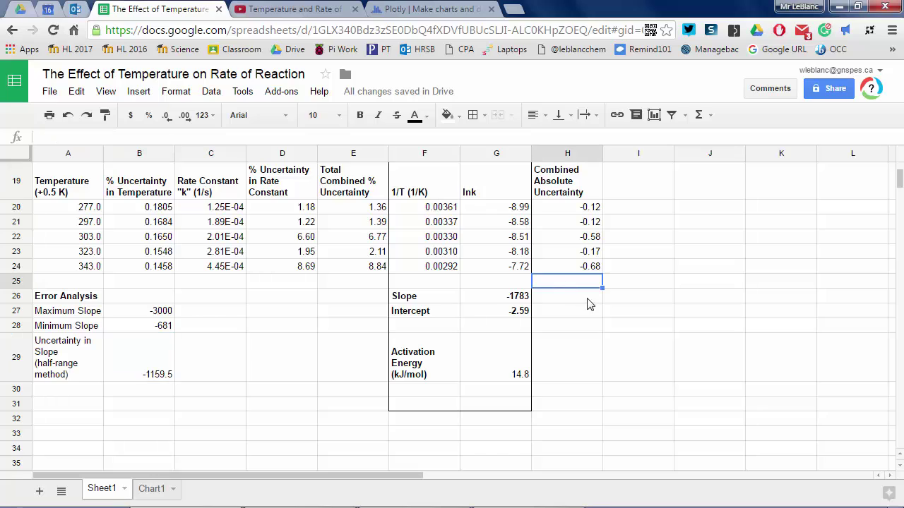
pyautogui.write('Absolute Un')
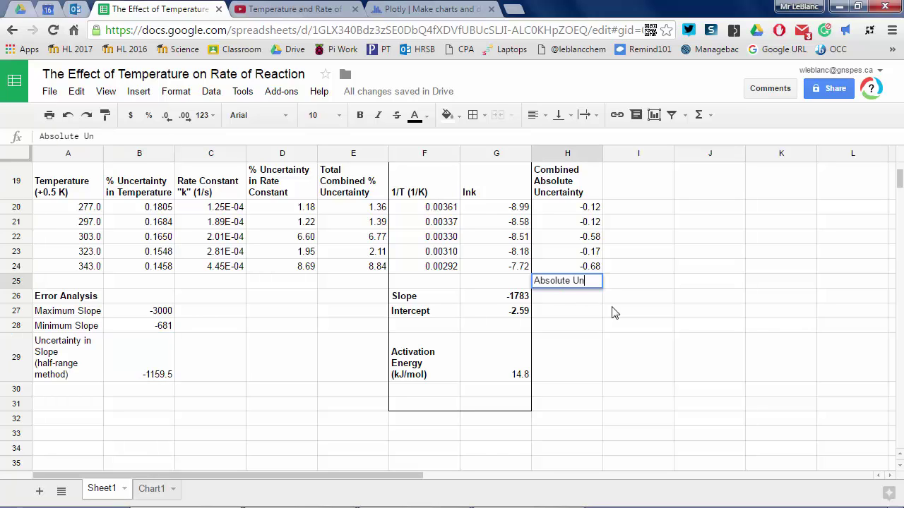
pyautogui.write('certainty in Slope')
pyautogui.press('Return')
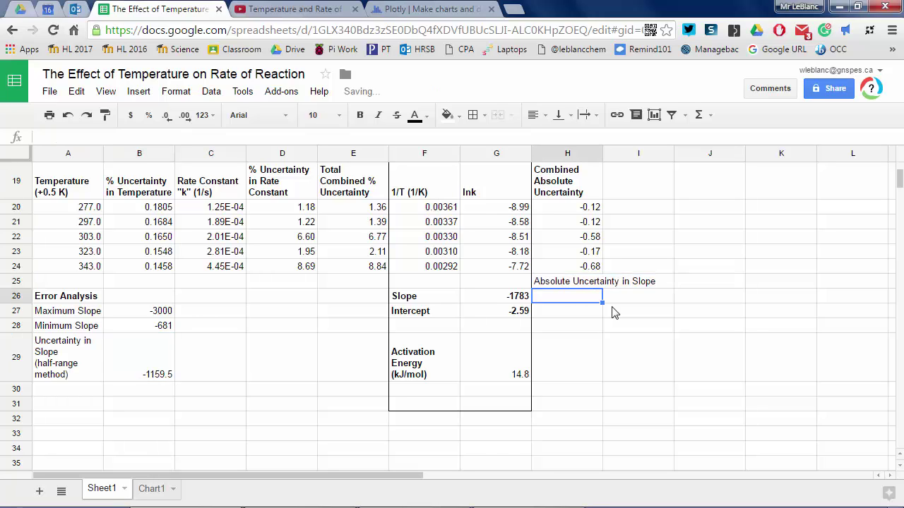
pyautogui.write('=B29')
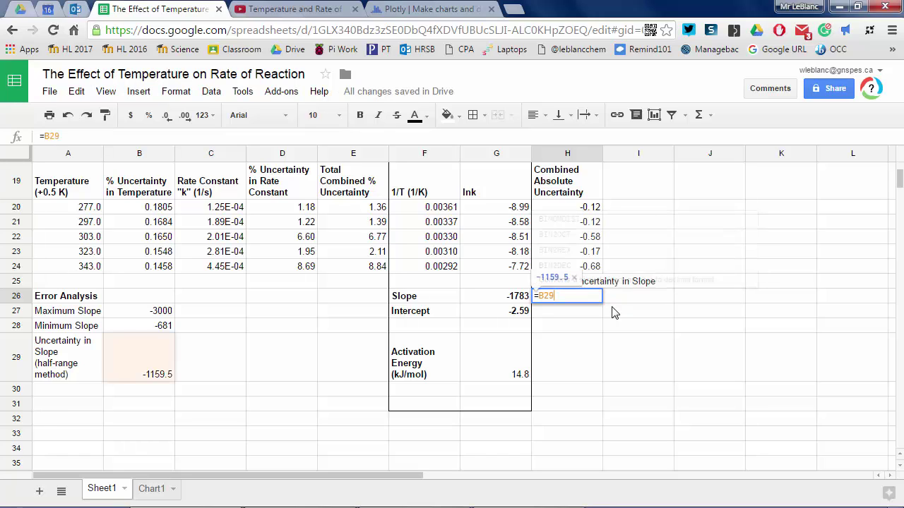
pyautogui.press('Return')
pyautogui.press('Up')
pyautogui.press('Right')
pyautogui.press('Up')
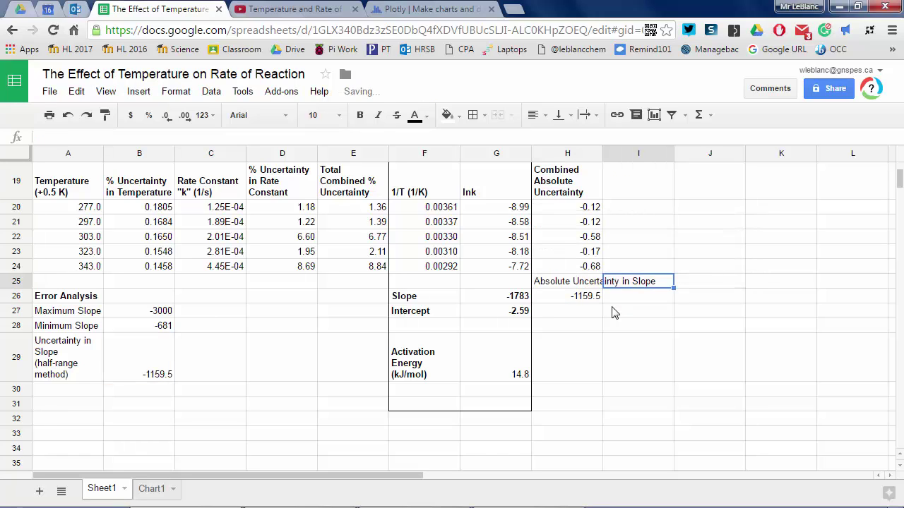
# - Add '% Uncertainty in Slope' in I25 with =(H26/G26)*100 below, giving 65.04000179
pyautogui.write('% Uncertainty in ')
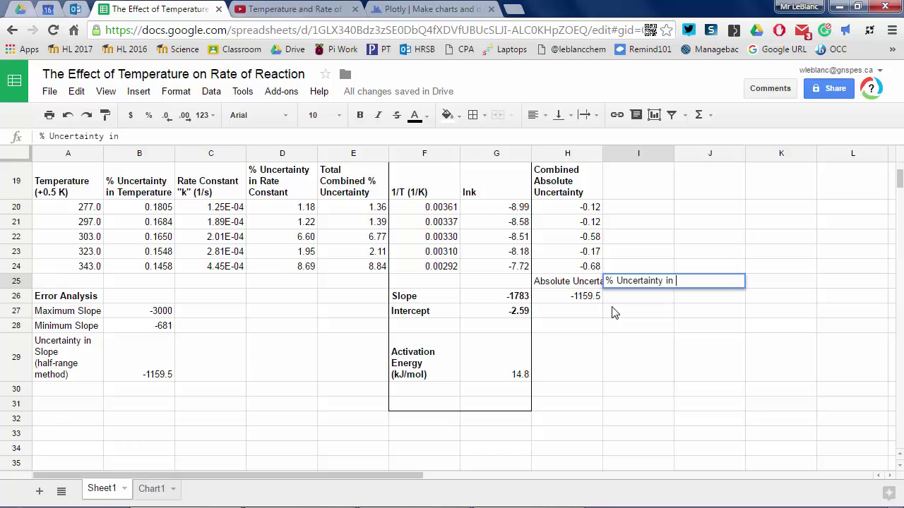
pyautogui.write('Slope')
pyautogui.press('Return')
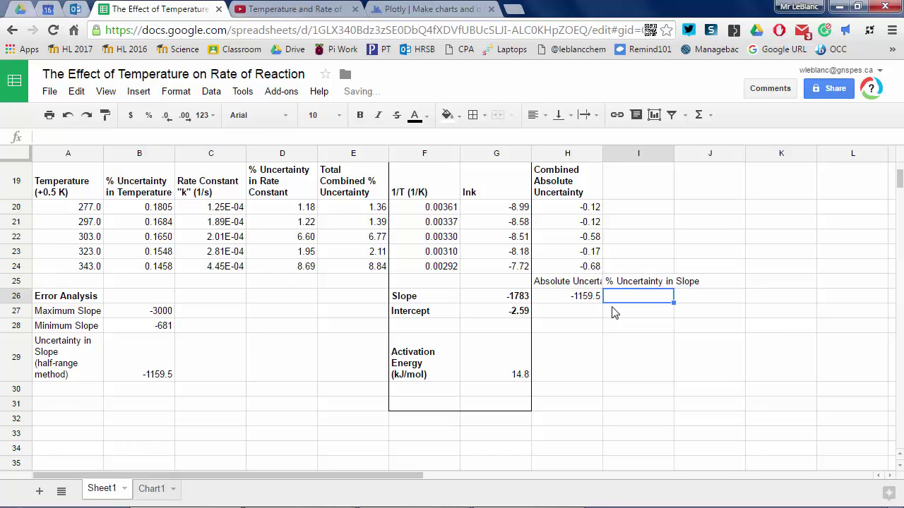
pyautogui.write('=')
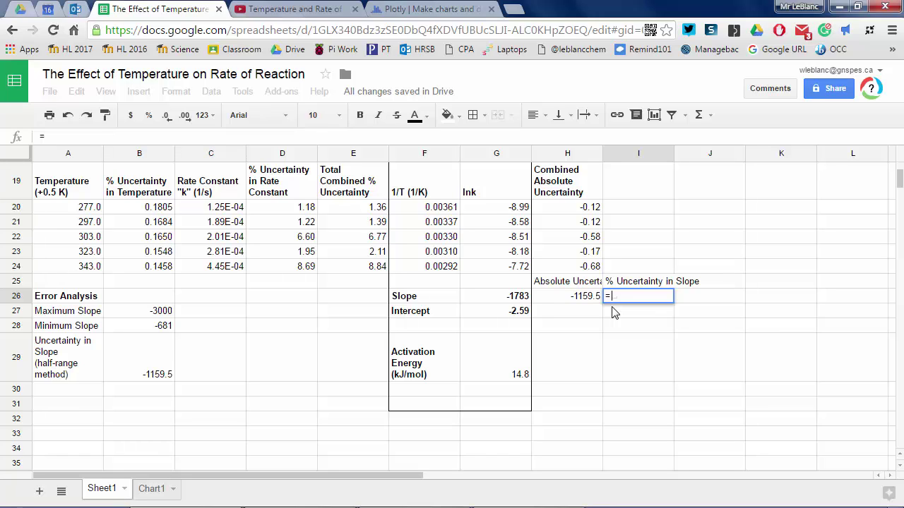
pyautogui.write('(H')
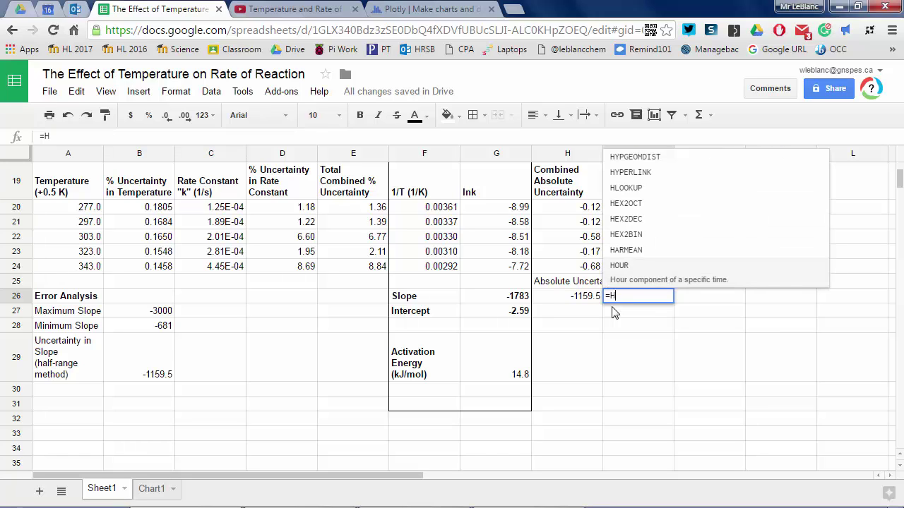
pyautogui.press('BackSpace')
pyautogui.write('(H26')
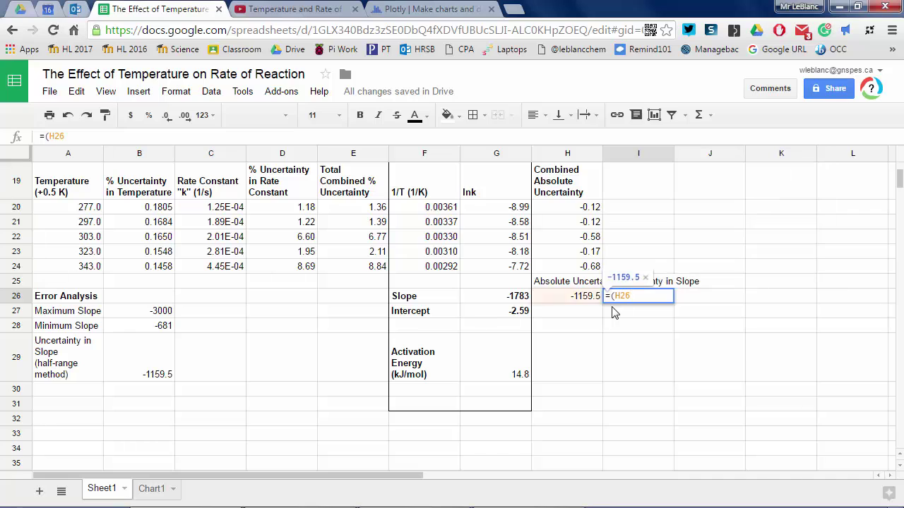
pyautogui.write('-G26')
pyautogui.press('BackSpace')
pyautogui.press('BackSpace')
pyautogui.press('BackSpace')
pyautogui.press('BackSpace')
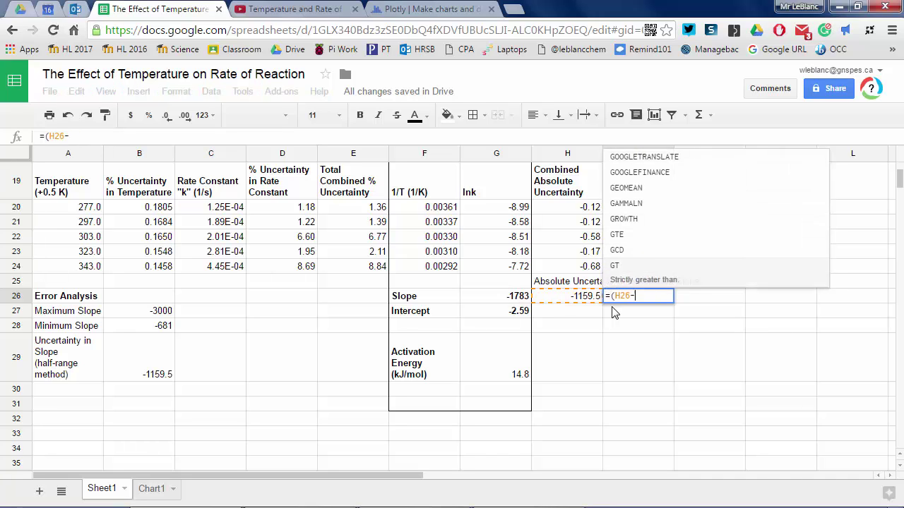
pyautogui.write('/G26)')
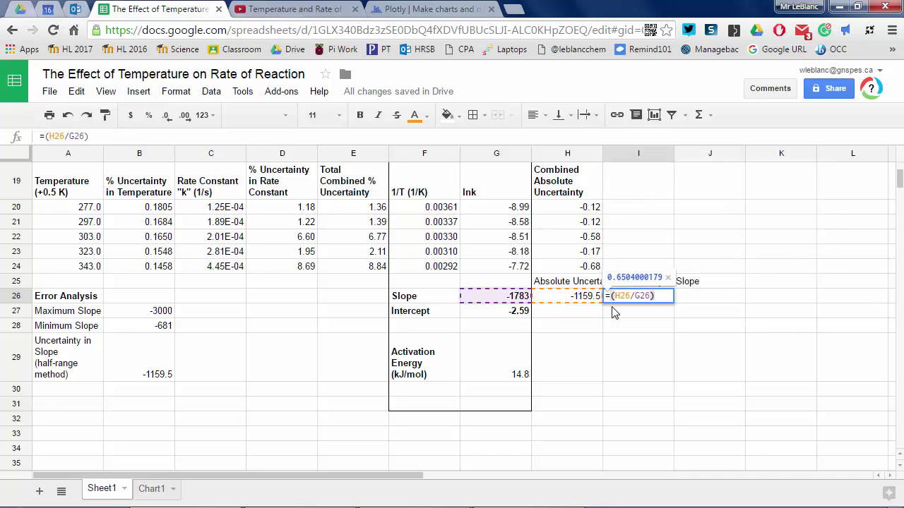
pyautogui.write('*100')
pyautogui.press('Return')
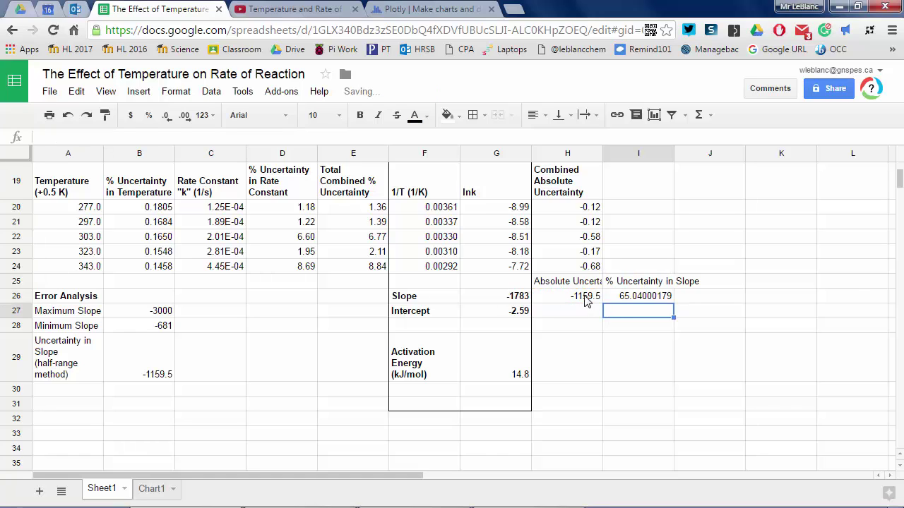
# - Wrap the text of the two new uncertainty headings and make them bold
pyautogui.moveTo(568, 282); pyautogui.dragTo(636, 283)
pyautogui.click(176, 91)
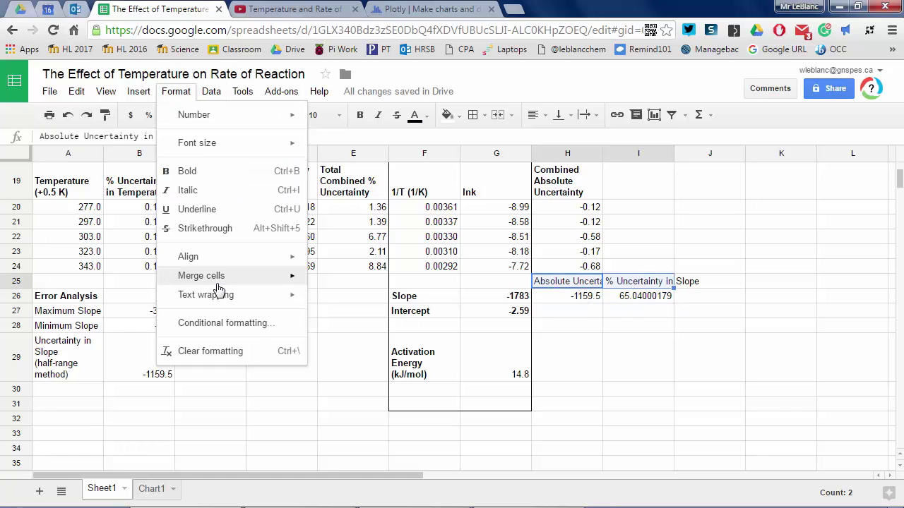
pyautogui.click(338, 317)
pyautogui.click(359, 114)
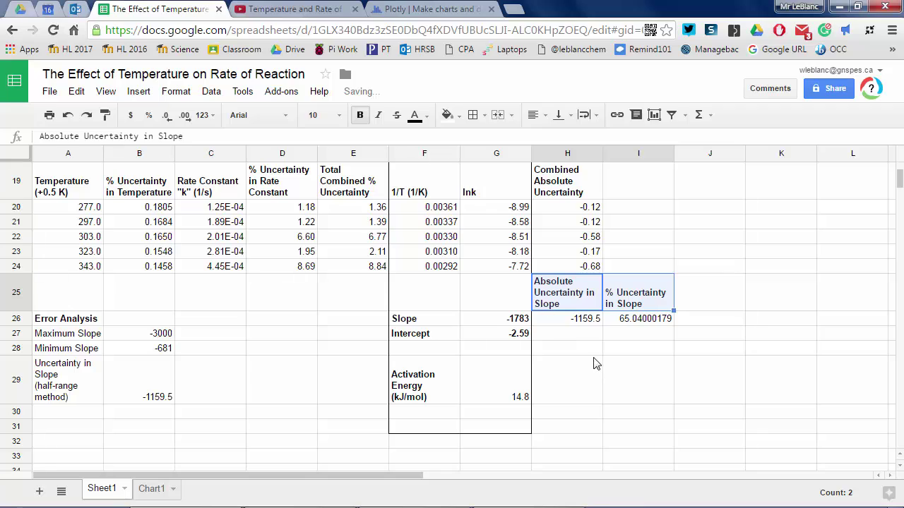
pyautogui.click(590, 337)
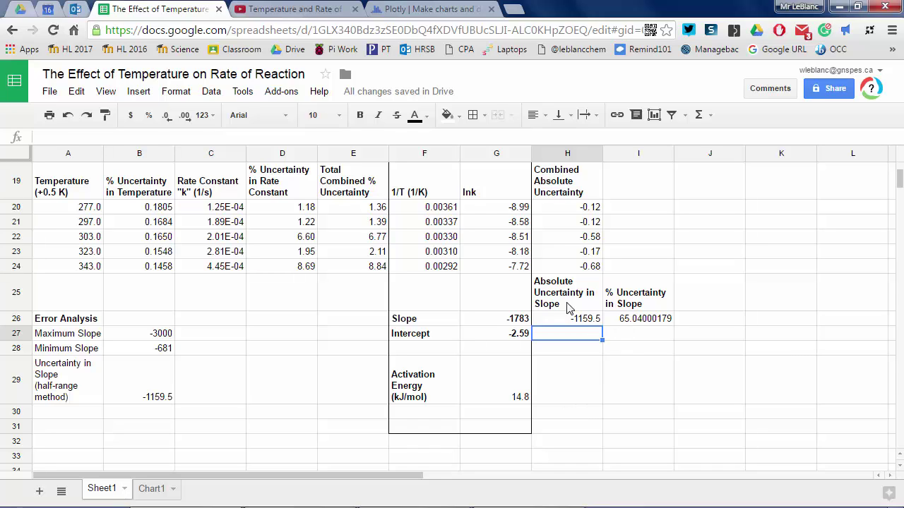
# - Copy the uncertainty headings to row 28 and replace 'Slope' with 'Activation Energy' in both
pyautogui.moveTo(568, 305); pyautogui.dragTo(626, 302)
pyautogui.hotkey('ctrl', 'c')
pyautogui.click(570, 349)
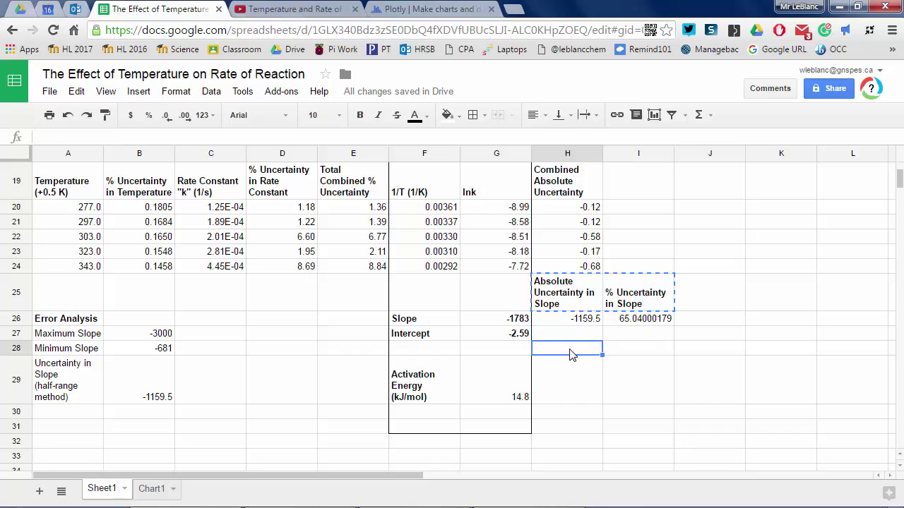
pyautogui.hotkey('ctrl', 'v')
pyautogui.click(567, 360)
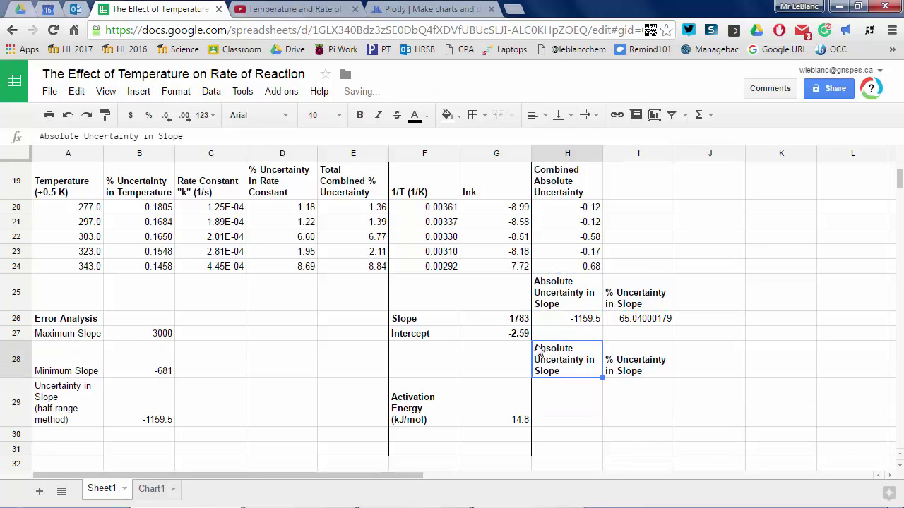
pyautogui.doubleClick(172, 137)
pyautogui.write('Activ')
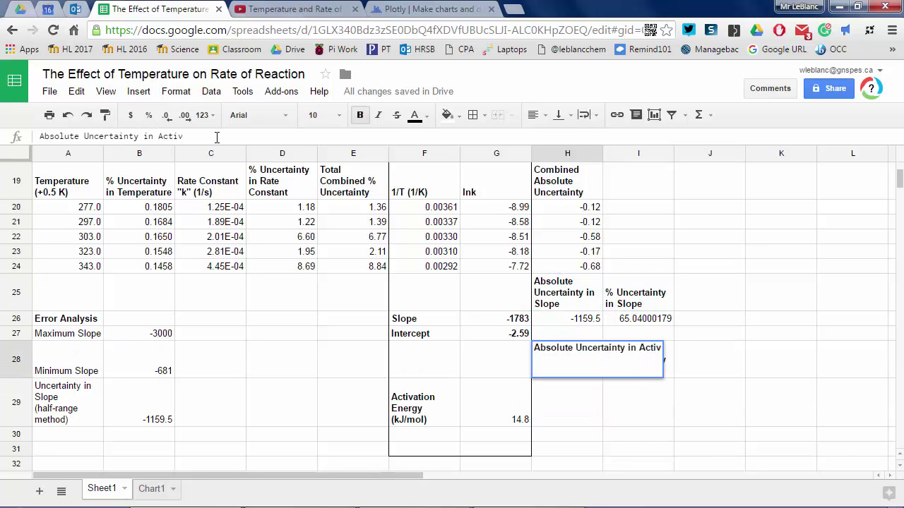
pyautogui.write('ation Energy')
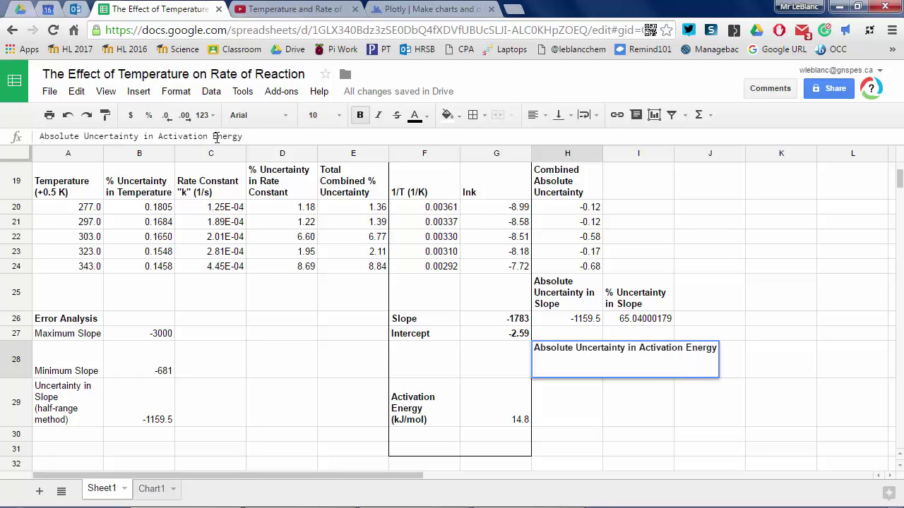
pyautogui.press('Tab')
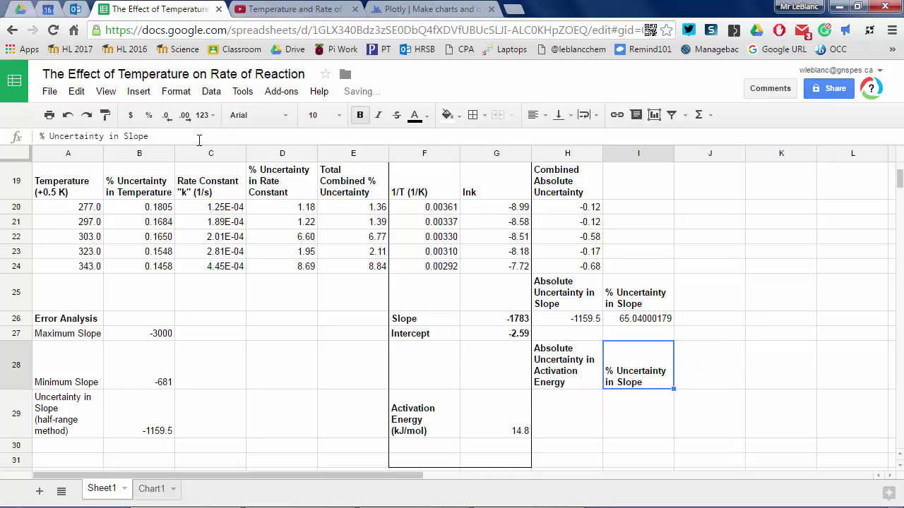
pyautogui.doubleClick(135, 136)
pyautogui.write('Ac')
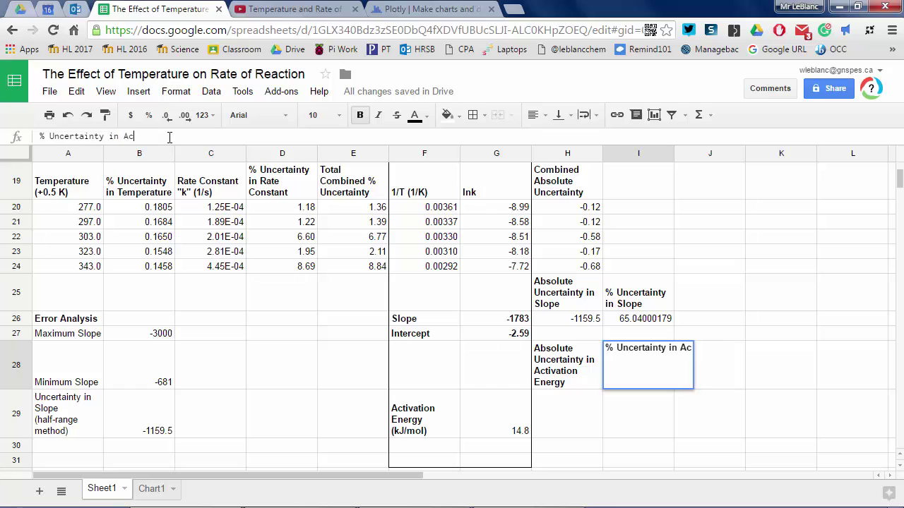
pyautogui.write('tivation Energy')
pyautogui.press('Return')
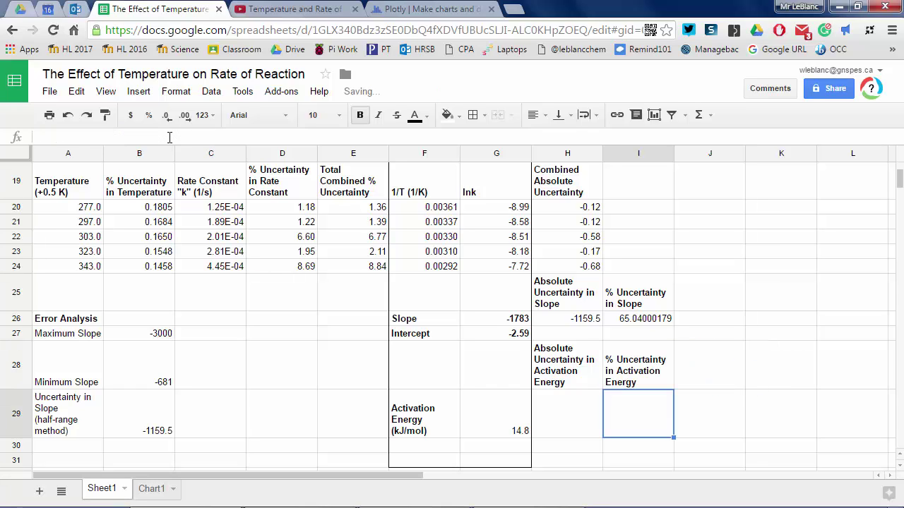
# - Enter =I26 in I29 and =(I29/100)*G29 in H29, giving 65.04000179 and 9.635445
pyautogui.write('=')
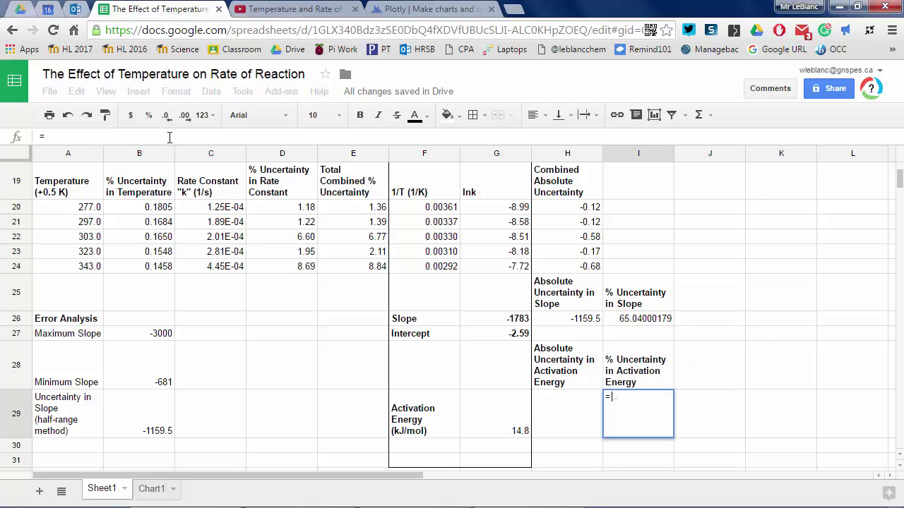
pyautogui.write('I26')
pyautogui.hotkey('shift', 'Tab')
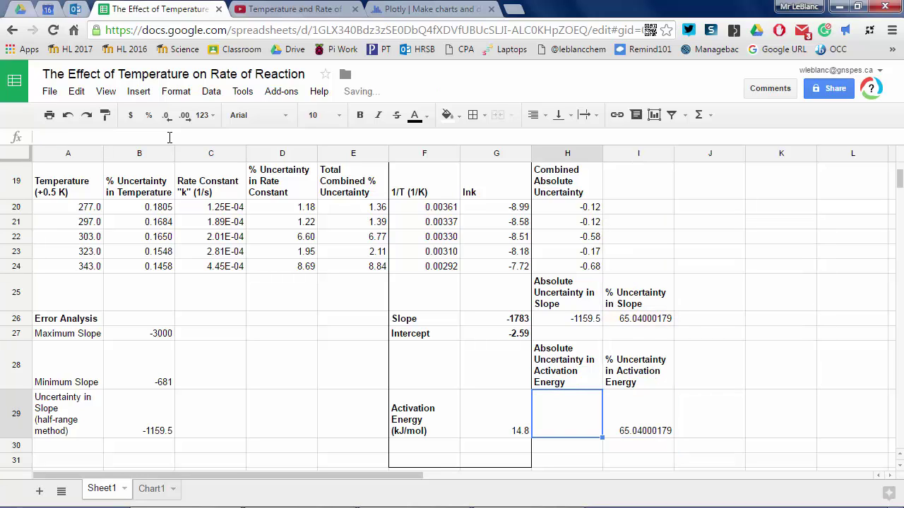
pyautogui.write('=(')
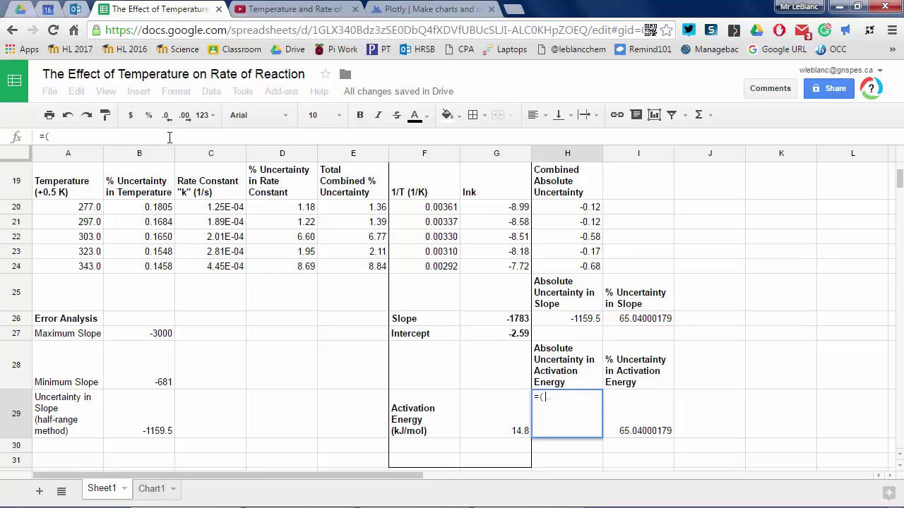
pyautogui.write('I29/')
pyautogui.write('100')
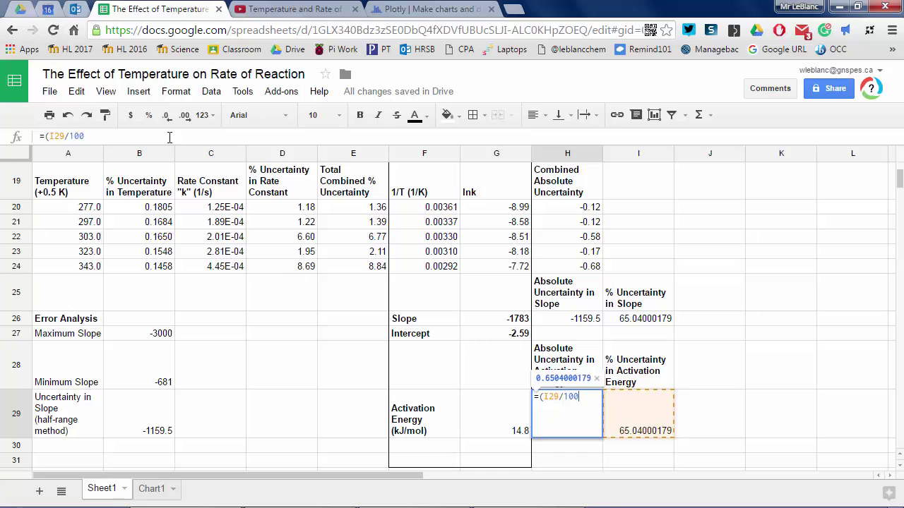
pyautogui.write(')*')
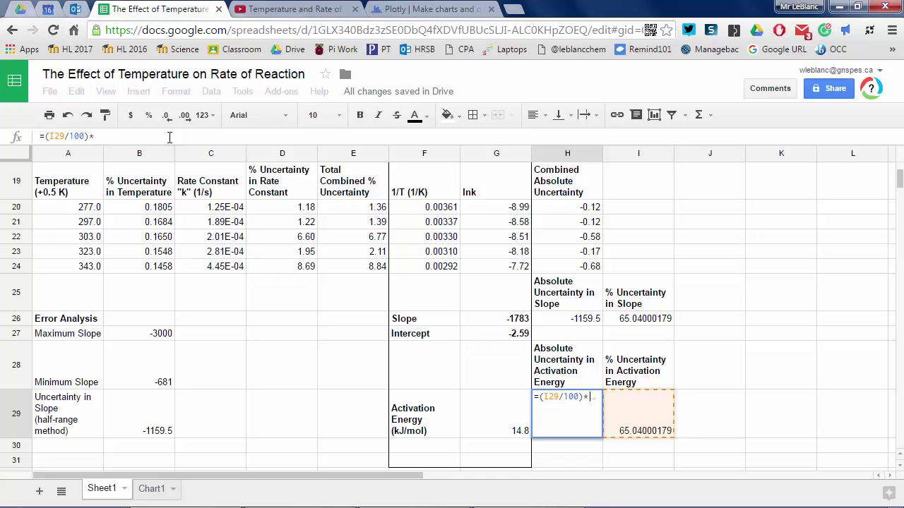
pyautogui.write('G29')
pyautogui.press('Return')
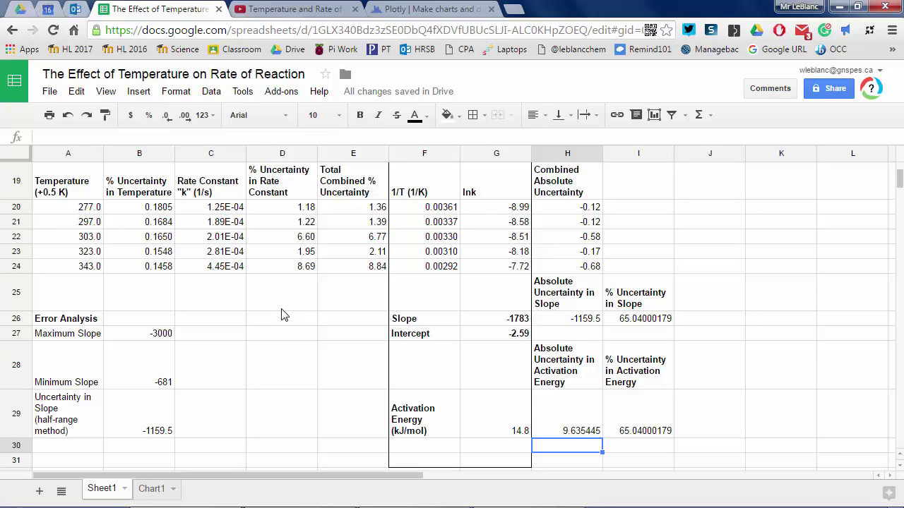
# - Add a wrapped 'Literature Activation Energy (kJ/mol)' label in A33 with the value 47 in B33
pyautogui.scroll(-3, 282, 315)
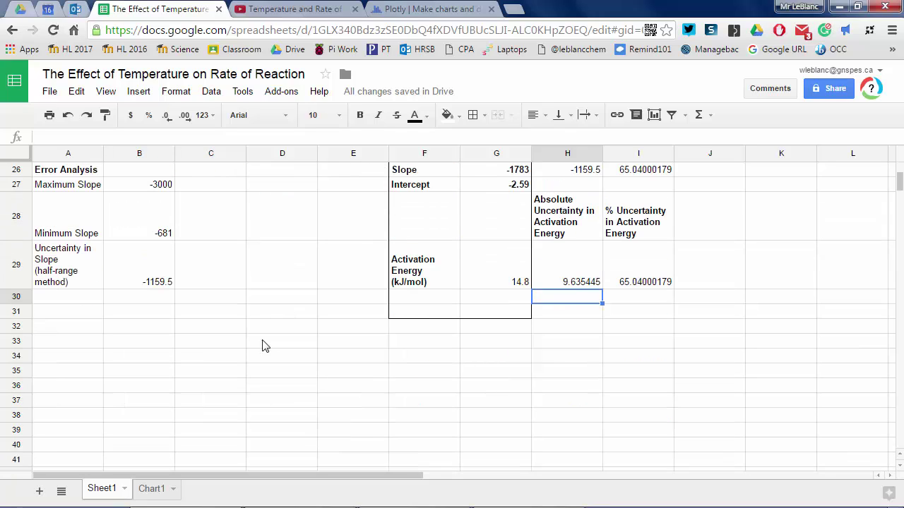
pyautogui.click(78, 343)
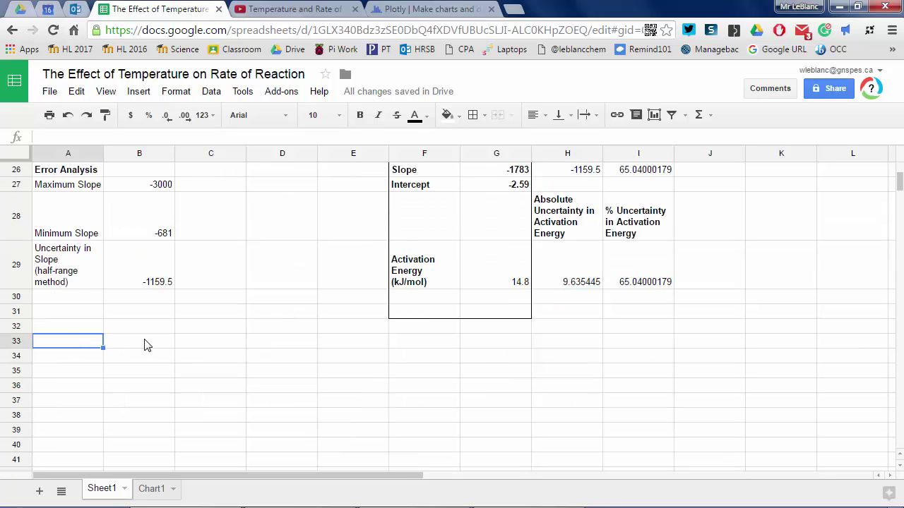
pyautogui.write('Literature Activa')
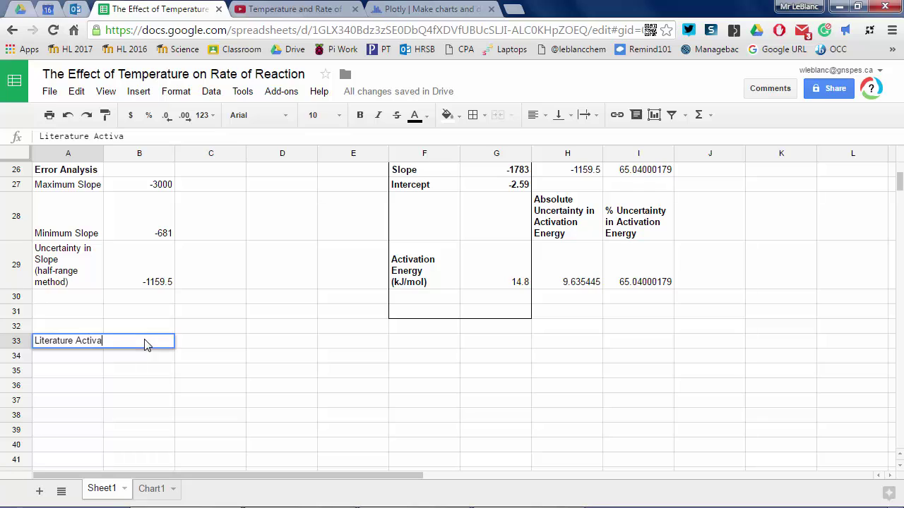
pyautogui.write('tion Energy')
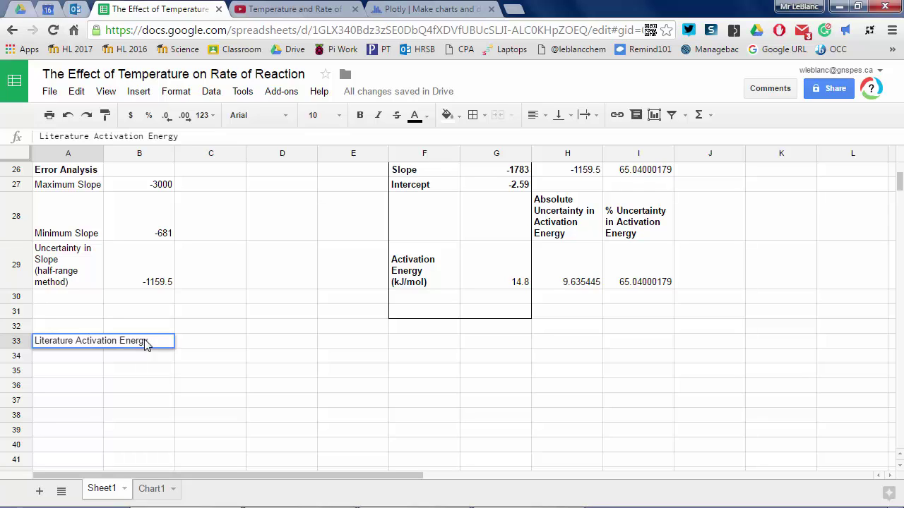
pyautogui.write(' (kJ/mol)')
pyautogui.press('Return')
pyautogui.press('Up')
pyautogui.click(176, 92)
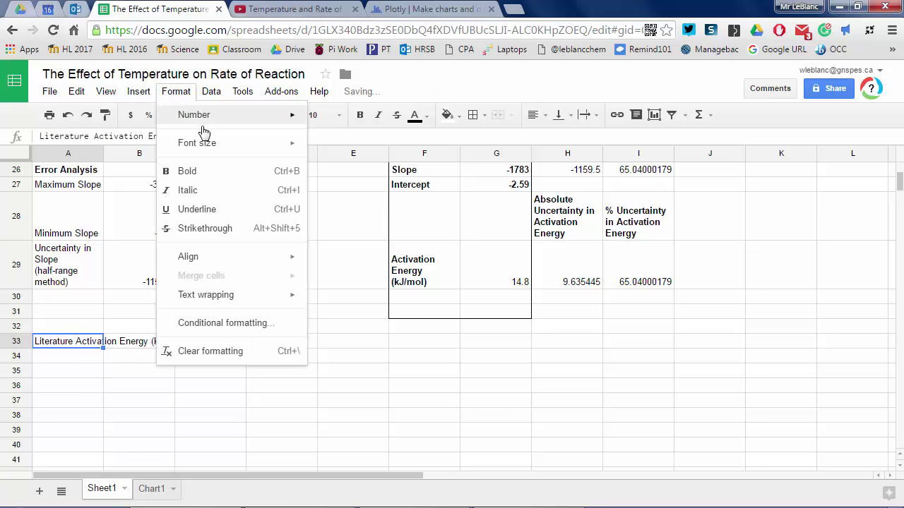
pyautogui.moveTo(211, 289)
pyautogui.click(337, 317)
pyautogui.click(167, 355)
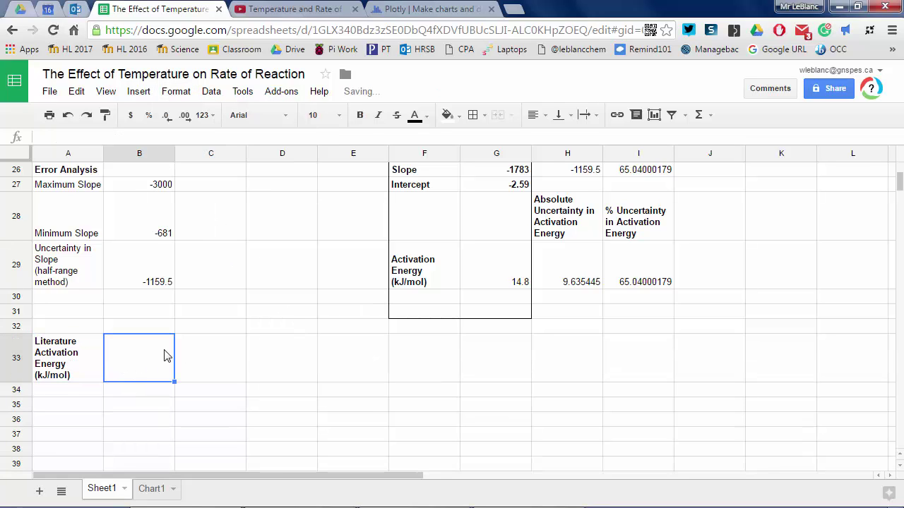
pyautogui.write('47')
pyautogui.press('Return')
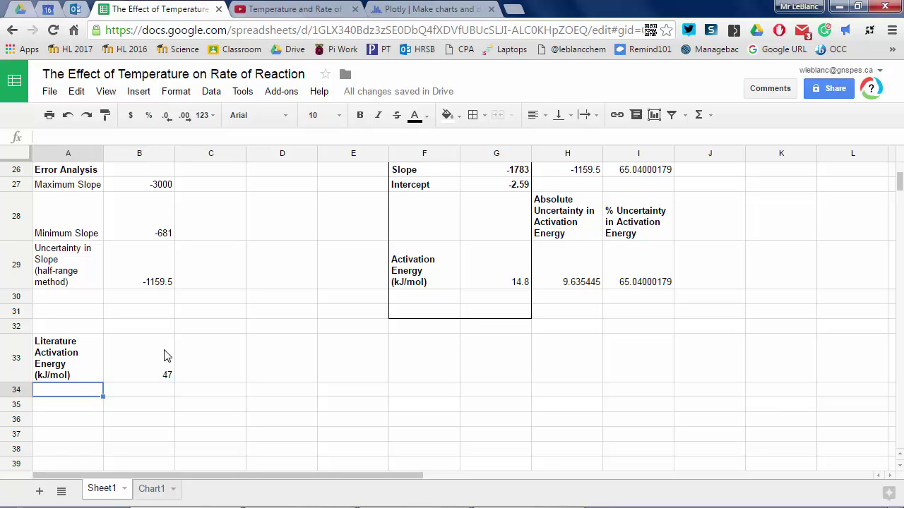
# - Enter a bold '% Error' label in A35
pyautogui.press('Down')
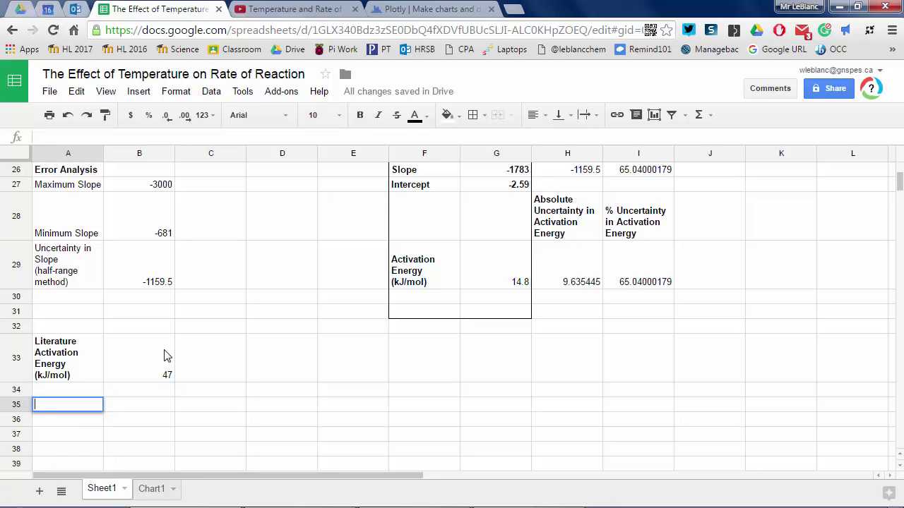
pyautogui.write('% Error')
pyautogui.press('Tab')
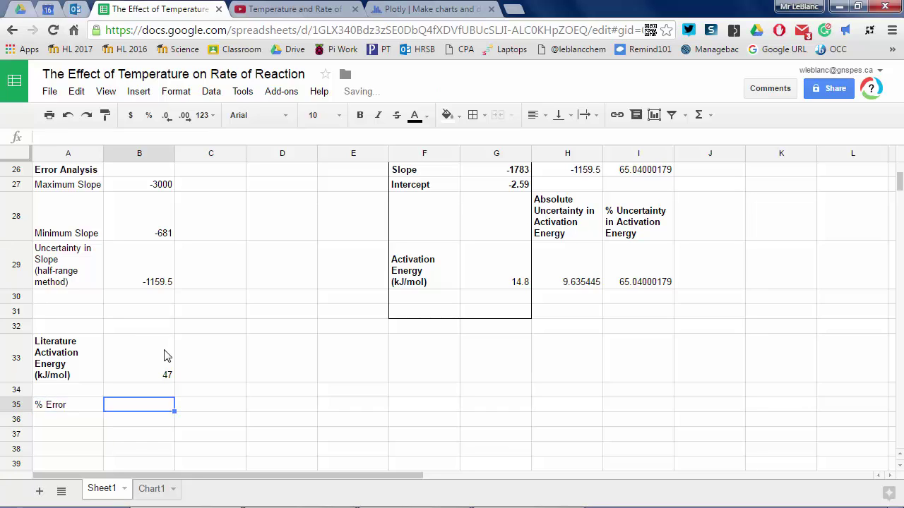
pyautogui.press('Left')
pyautogui.hotkey('ctrl', 'b')
pyautogui.press('Right')
# - Enter the formula =((B33-G29)/B33)*100 in B35 to calculate the percent error
pyautogui.write('=')
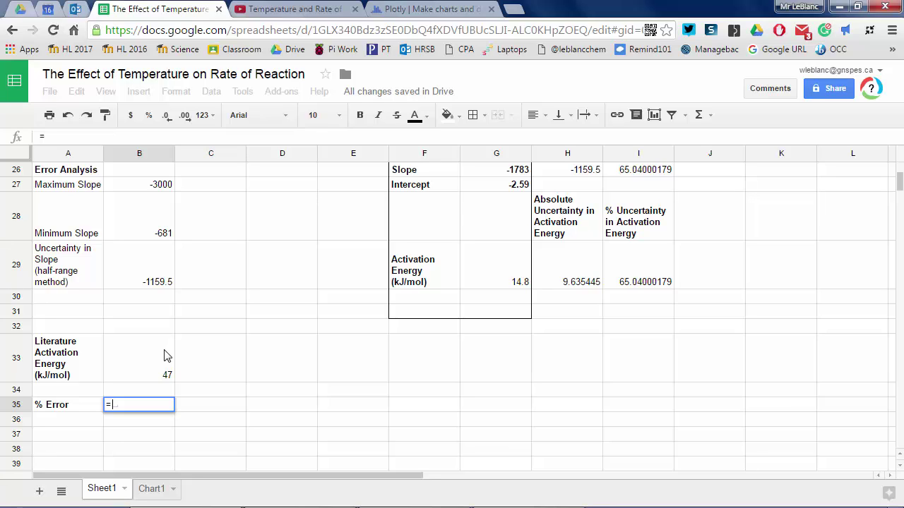
pyautogui.write('G')
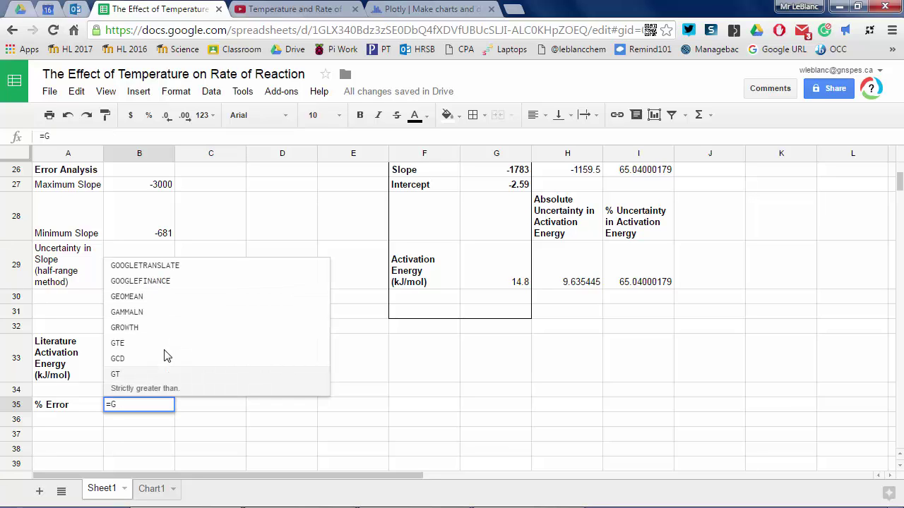
pyautogui.write('29')
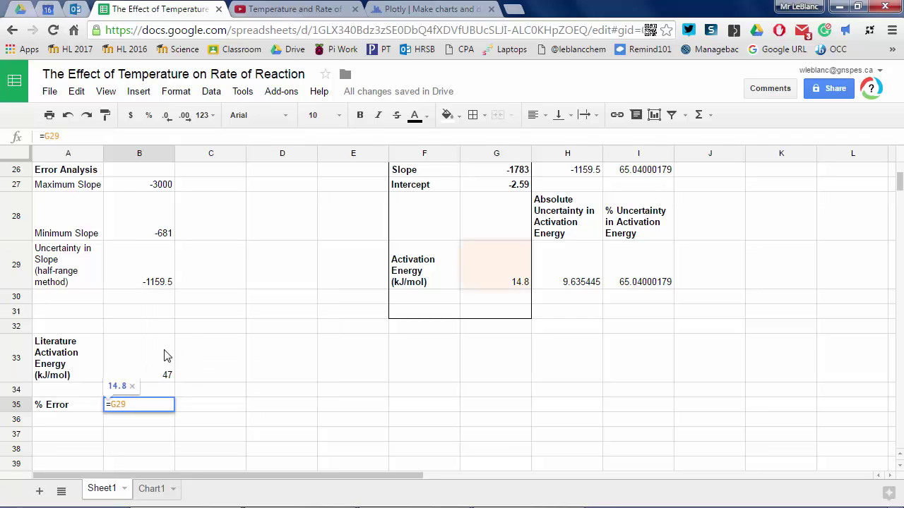
pyautogui.press('BackSpace')
pyautogui.press('BackSpace')
pyautogui.press('BackSpace')
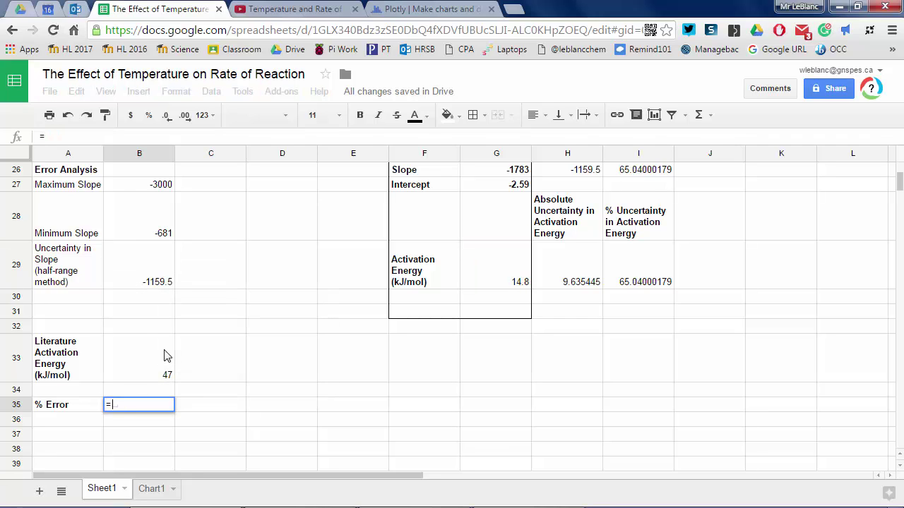
pyautogui.write('B33-')
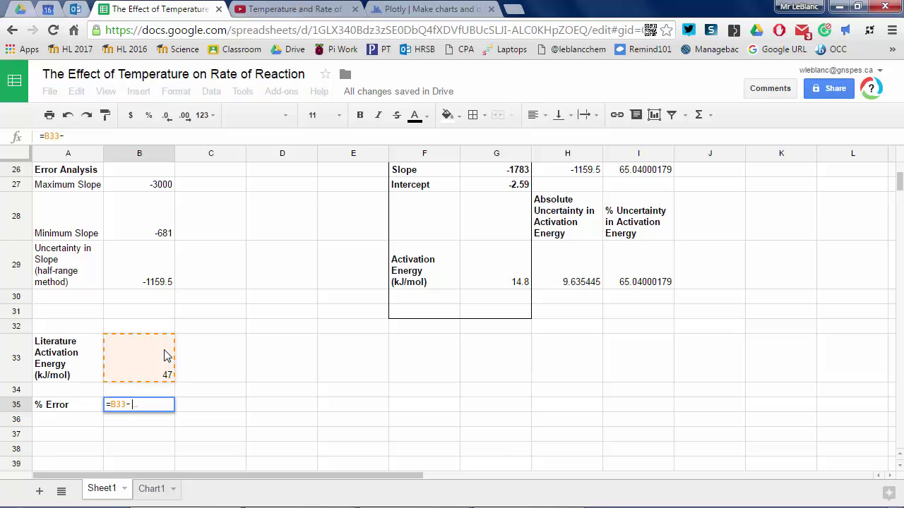
pyautogui.write('G29)')
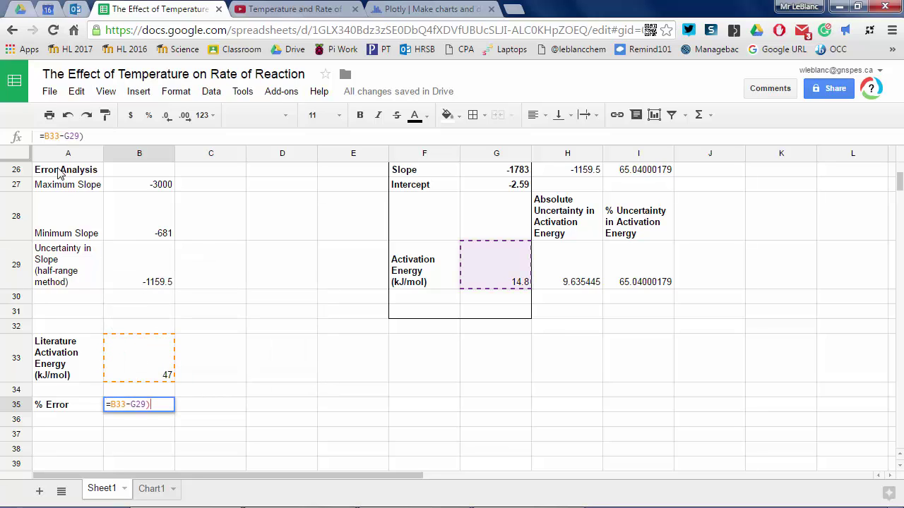
pyautogui.click(44, 135)
pyautogui.write('(')
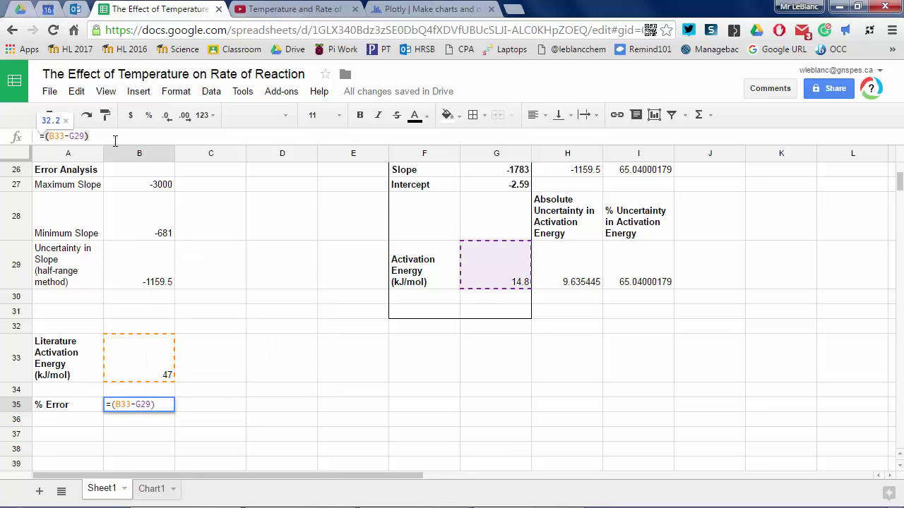
pyautogui.click(115, 141)
pyautogui.write('/B')
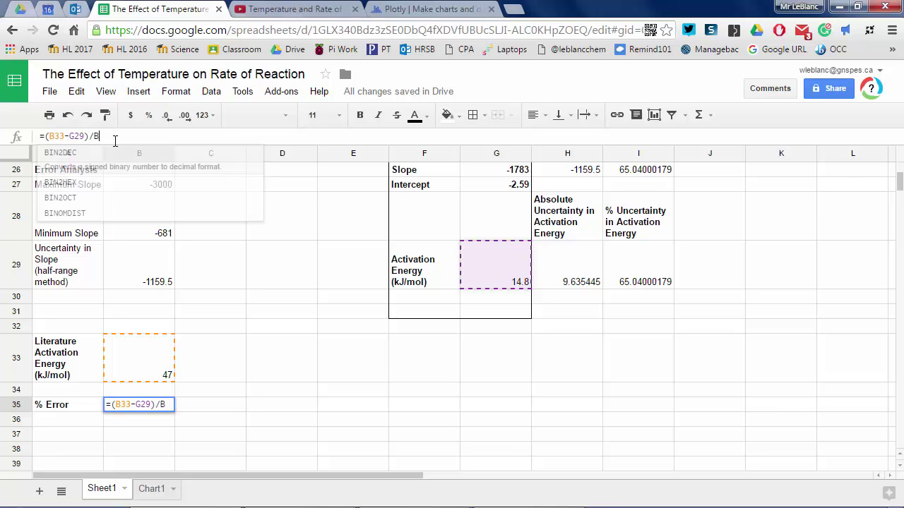
pyautogui.write('33')
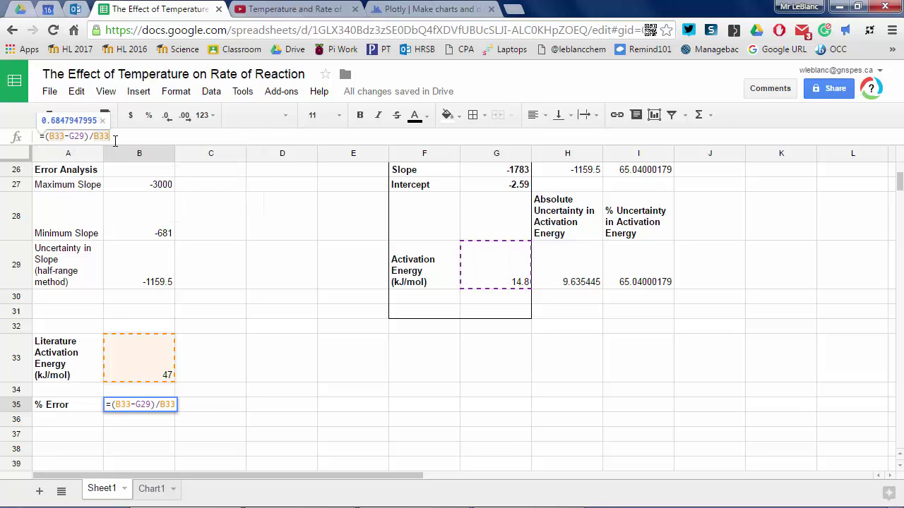
pyautogui.press('Home')
pyautogui.press('Right')
pyautogui.write('(')
pyautogui.press('End')
pyautogui.write(')*100')
pyautogui.press('Return')
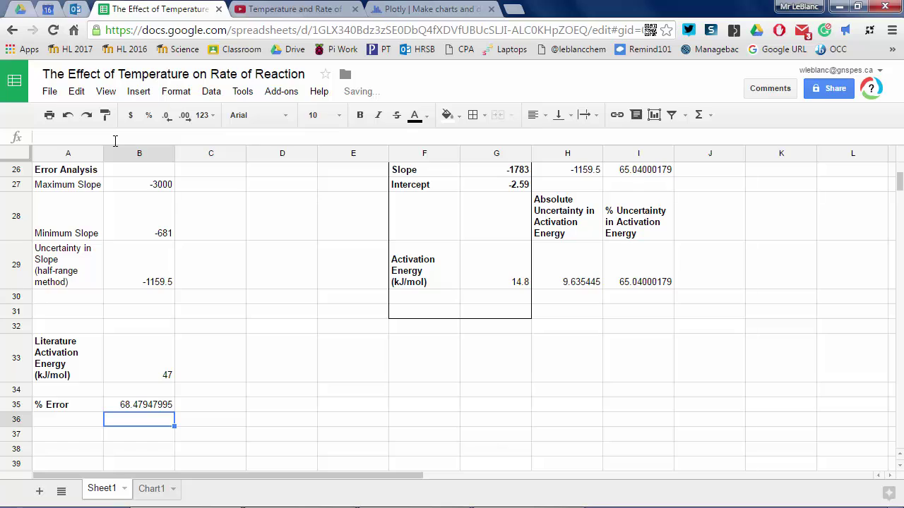
pyautogui.press('Up')
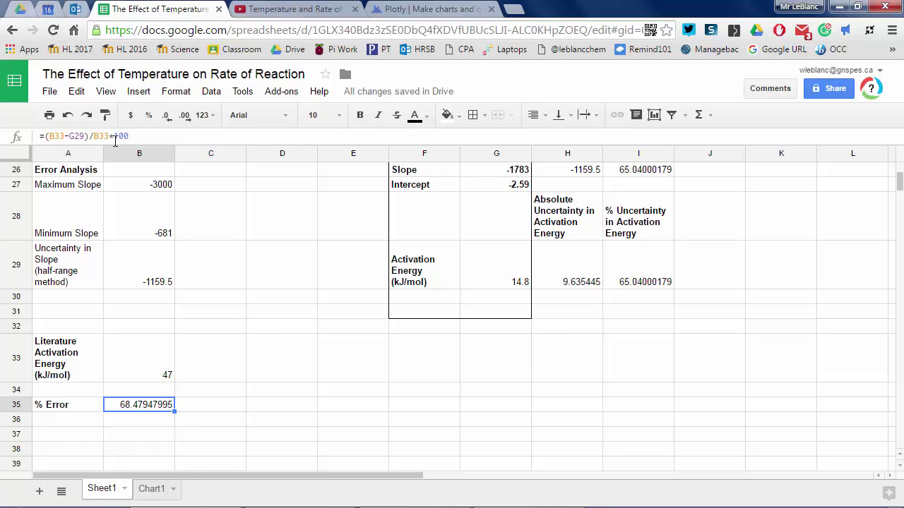
# - Type the heading 'Final Reporting' in A37
pyautogui.click(81, 444)
pyautogui.write('Final Report')
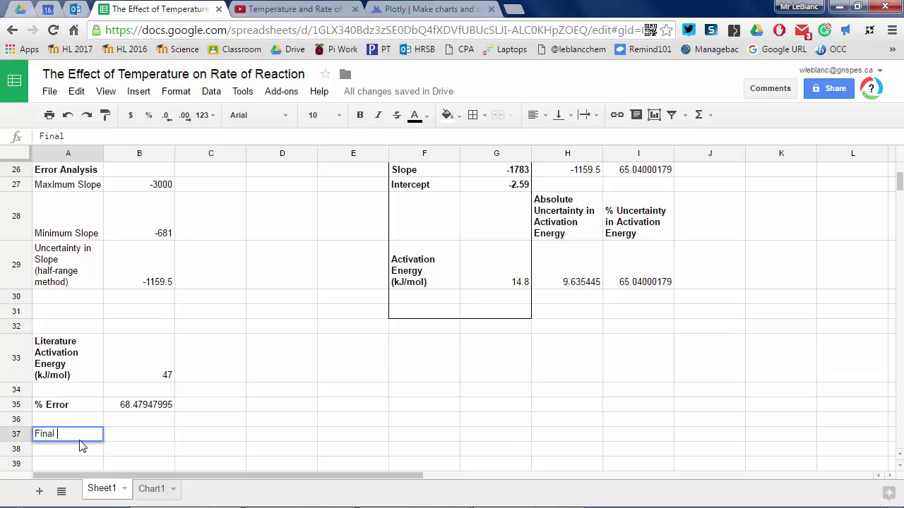
pyautogui.press('BackSpace')
pyautogui.press('BackSpace')
pyautogui.write('ting')
pyautogui.press('Return')
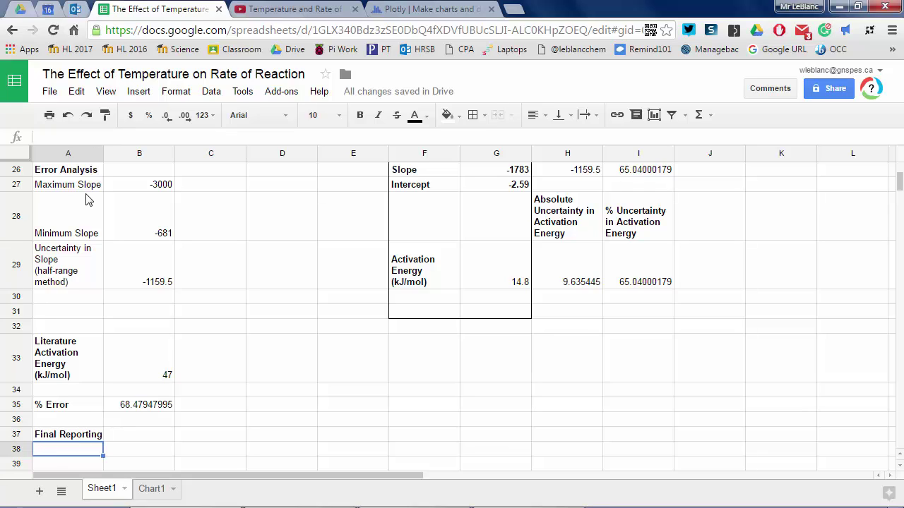
# - Write a conclusion in A38: activation energy 15 ± 10 kJ/mol, 68% error, systematic error likely
pyautogui.write('The activation energy wa')
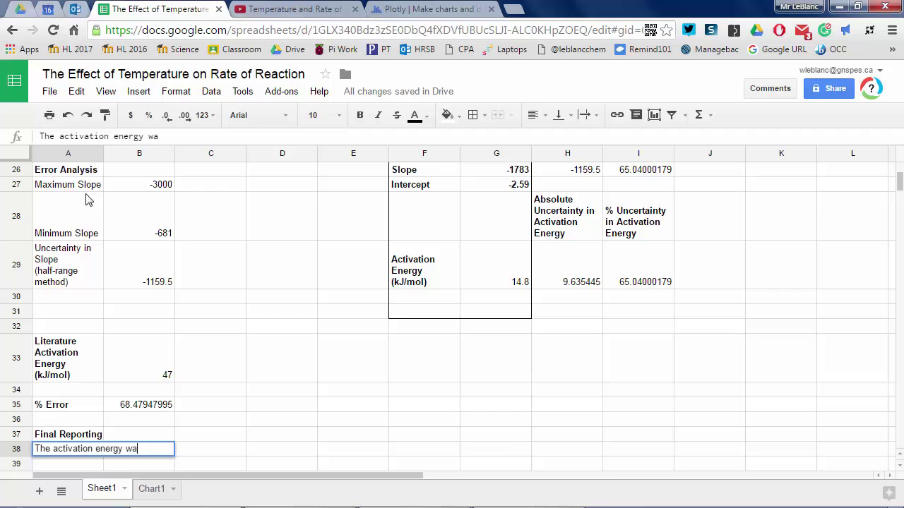
pyautogui.write('s determined exper')
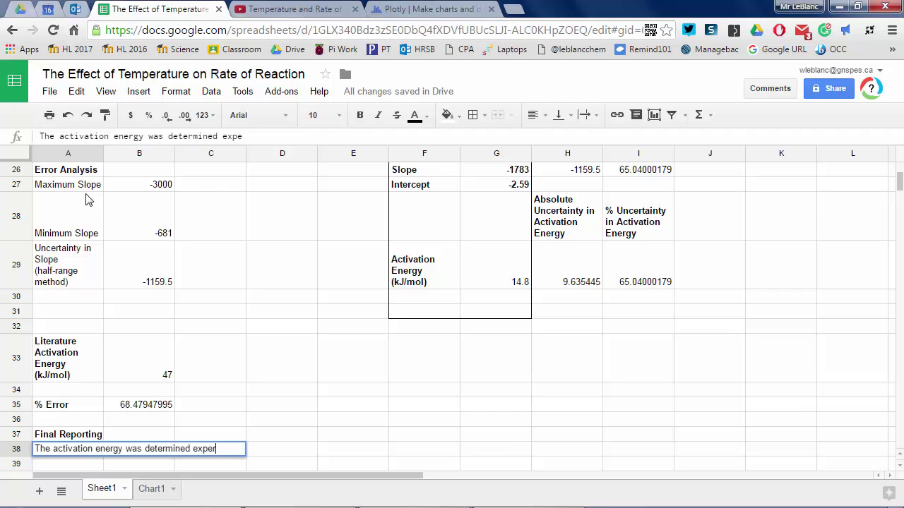
pyautogui.write('imentally to be')
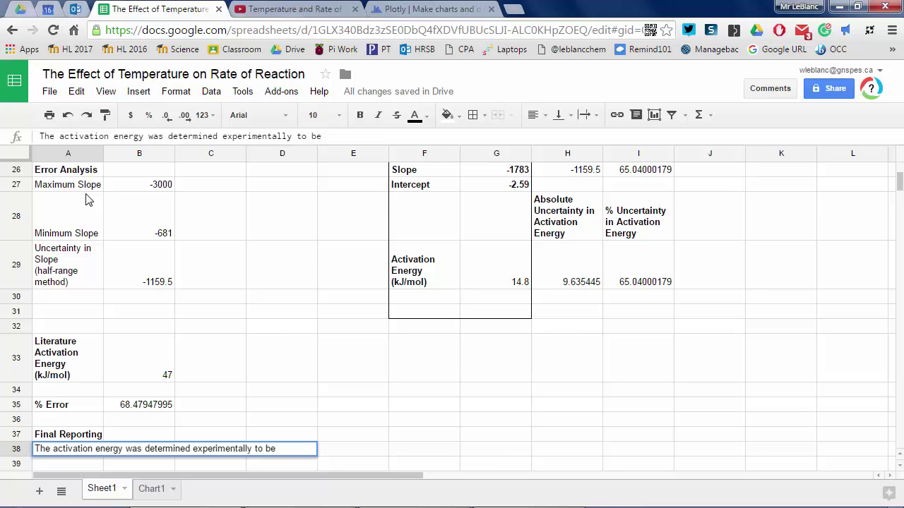
pyautogui.write('15 + 10 kJ/mol')
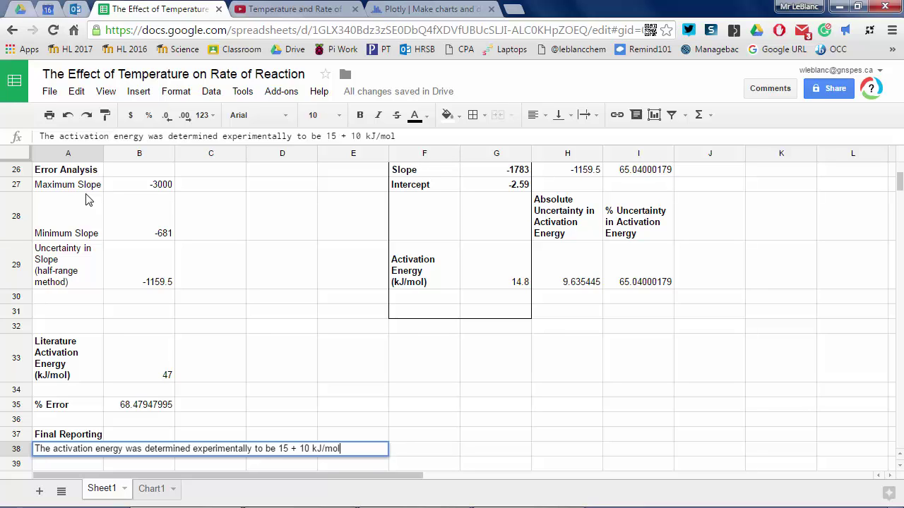
pyautogui.write(', this was')
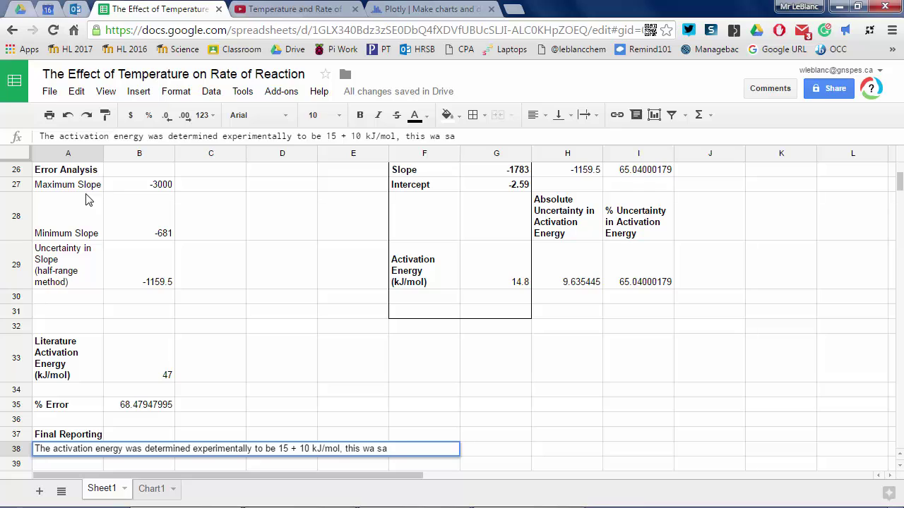
pyautogui.press('BackSpace')
pyautogui.press('BackSpace')
pyautogui.write('s a')
pyautogui.press('BackSpace')
pyautogui.press('BackSpace')
pyautogui.press('BackSpace')
pyautogui.press('BackSpace')
pyautogui.press('BackSpace')
pyautogui.press('BackSpace')
pyautogui.press('BackSpace')
pyautogui.press('BackSpace')
pyautogui.press('BackSpace')
pyautogui.press('BackSpace')
pyautogui.press('BackSpace')
pyautogui.write('leading to a')
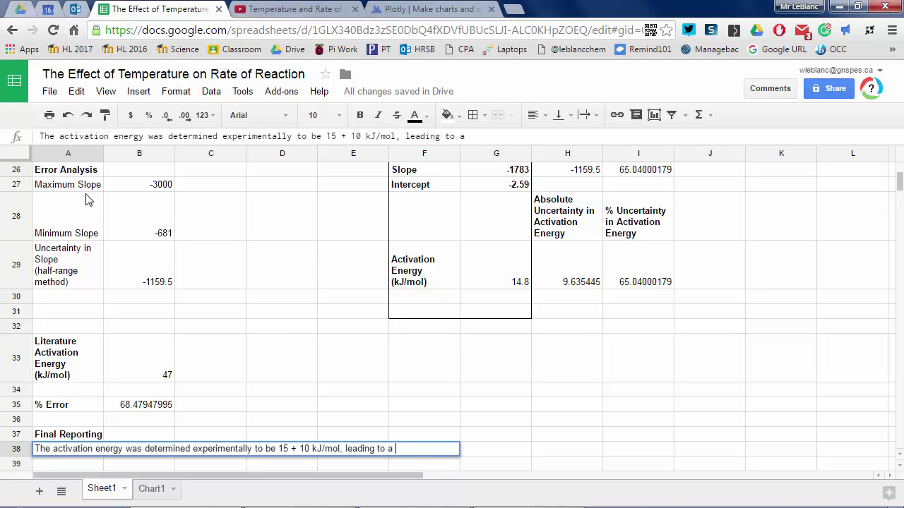
pyautogui.write(' percent error of 68%')
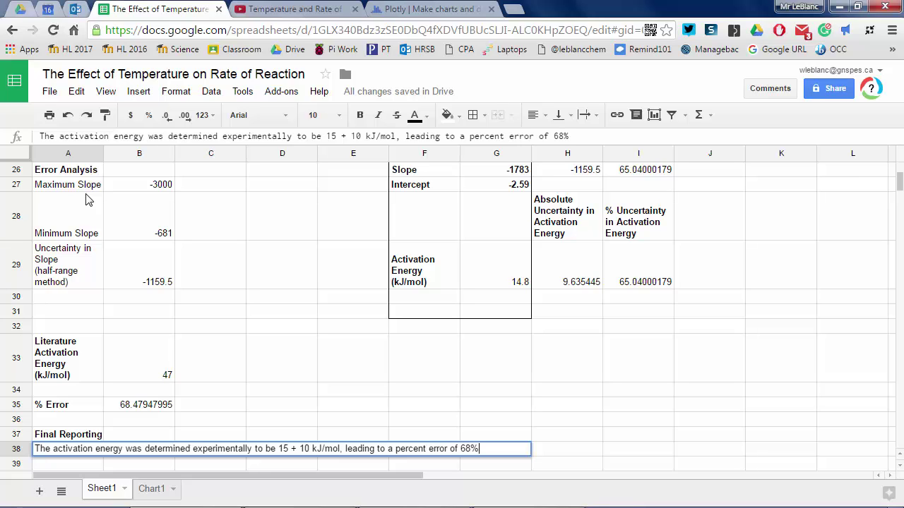
pyautogui.write('.  Even when t')
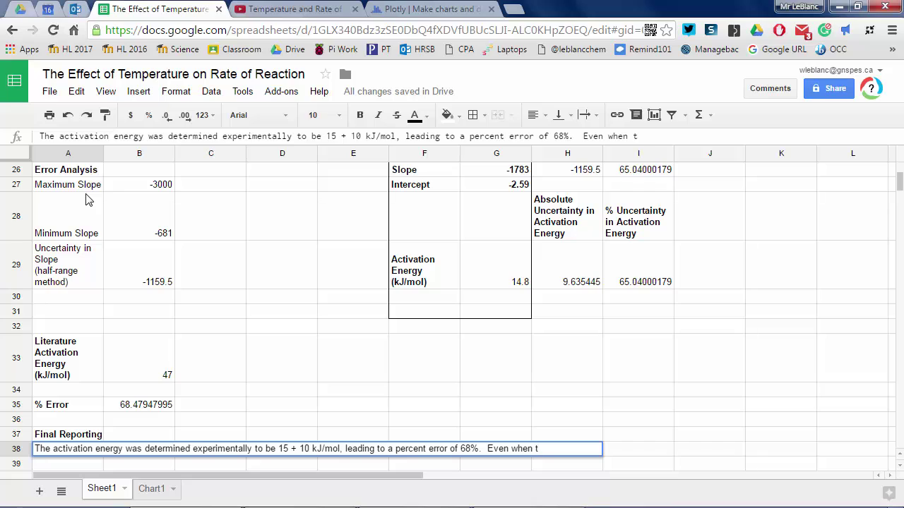
pyautogui.write('he error')
pyautogui.press('BackSpace')
pyautogui.press('BackSpace')
pyautogui.press('BackSpace')
pyautogui.press('BackSpace')
pyautogui.press('BackSpace')
pyautogui.write('absolute uncertainty is ')
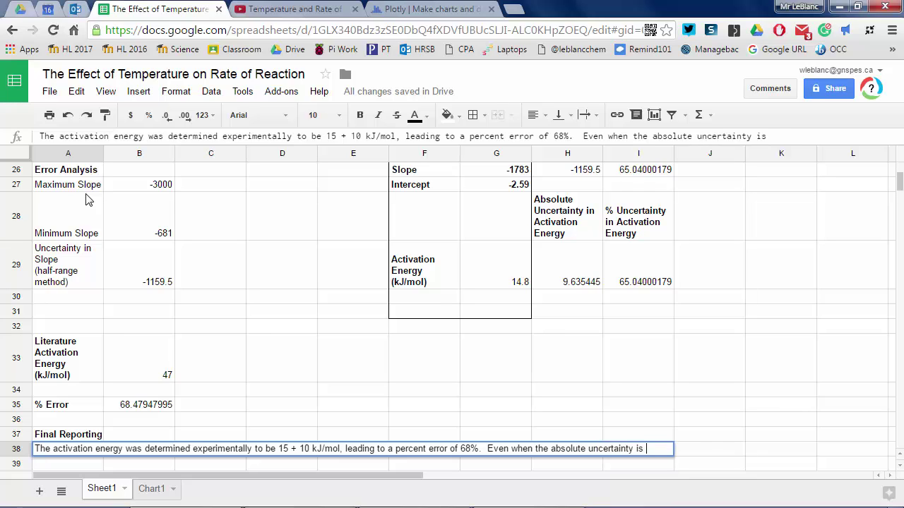
pyautogui.write('factored in ')
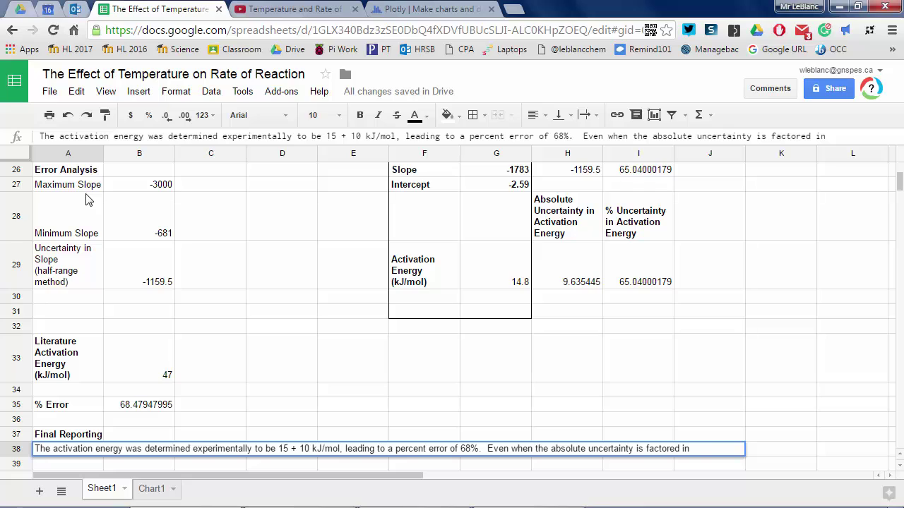
pyautogui.write('a range of 5 to 25 k')
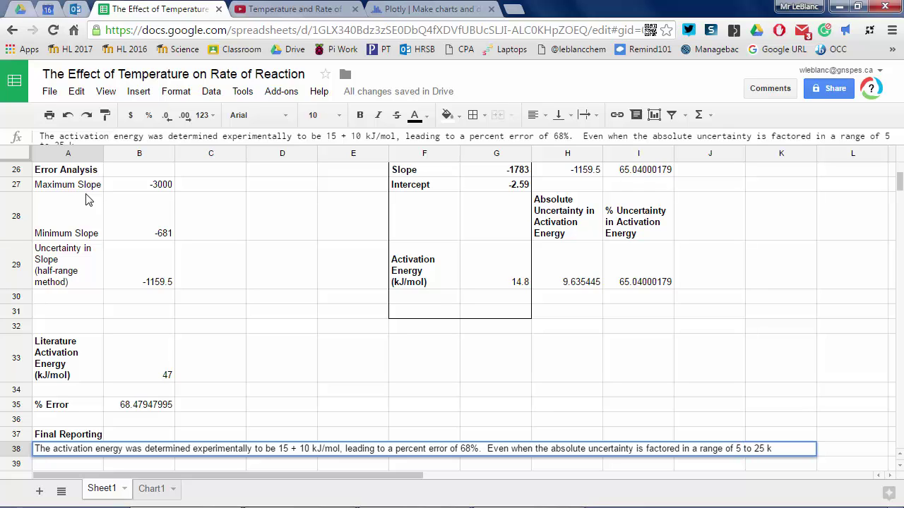
pyautogui.write('J/mol can be ')
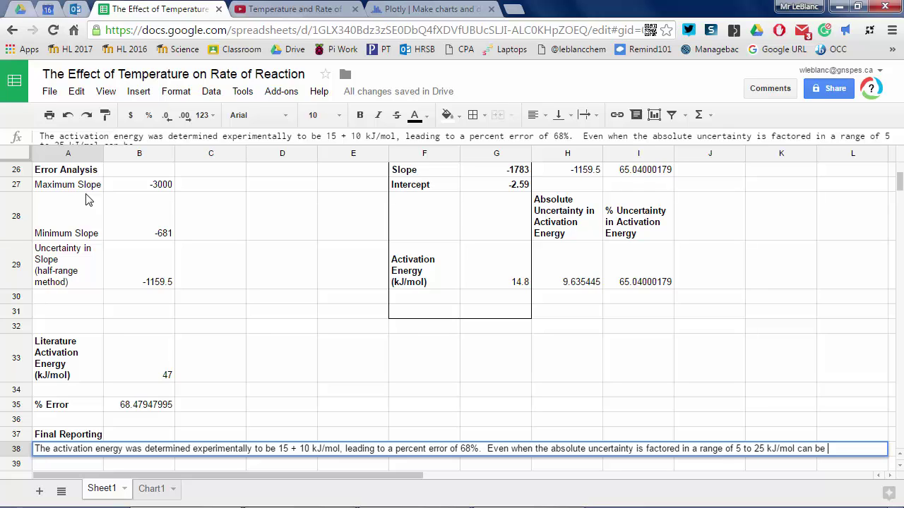
pyautogui.write('obtained, this does not ')
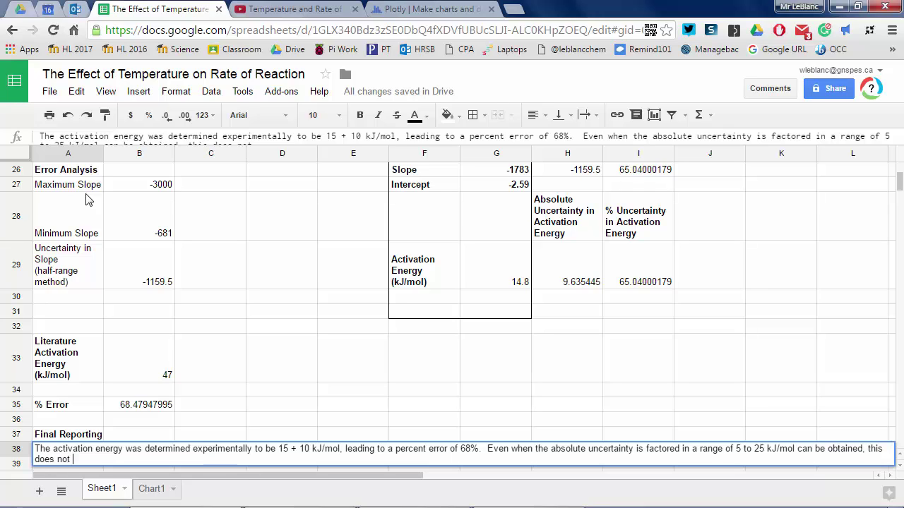
pyautogui.write('capture the true value of 47kJ')
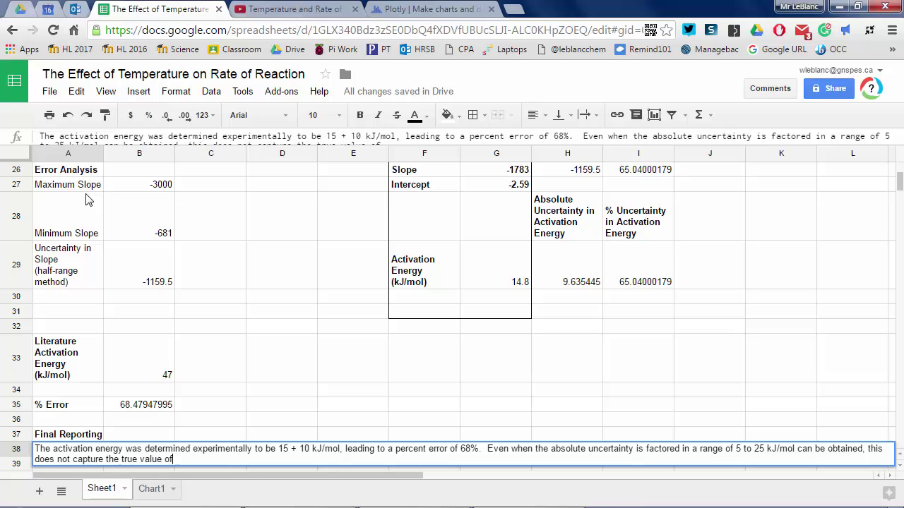
pyautogui.press('BackSpace')
pyautogui.press('BackSpace')
pyautogui.write('kJ/mol.  This indicates')
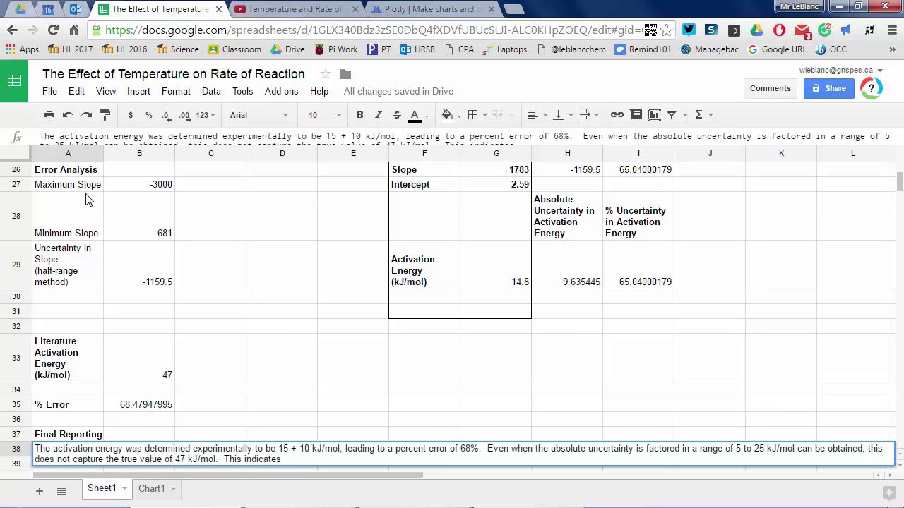
pyautogui.write(' a systematic error was present')
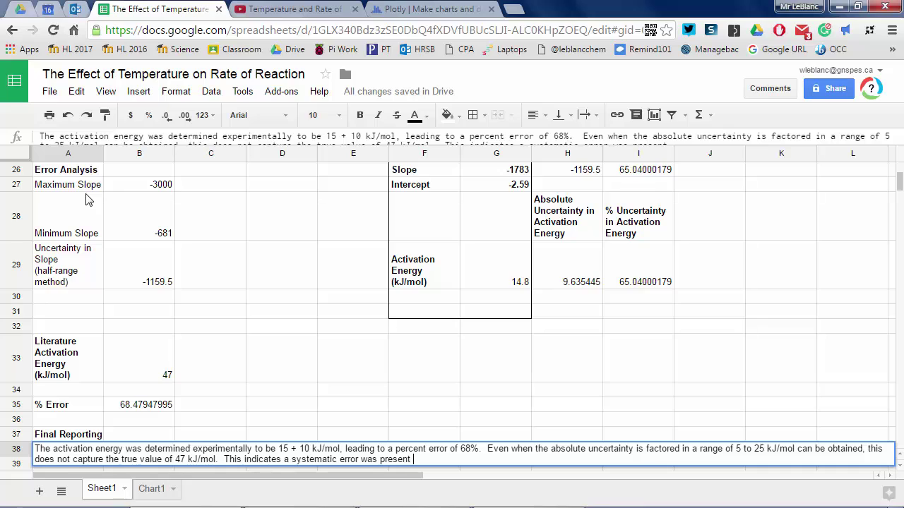
pyautogui.write(' in addition to the random error')
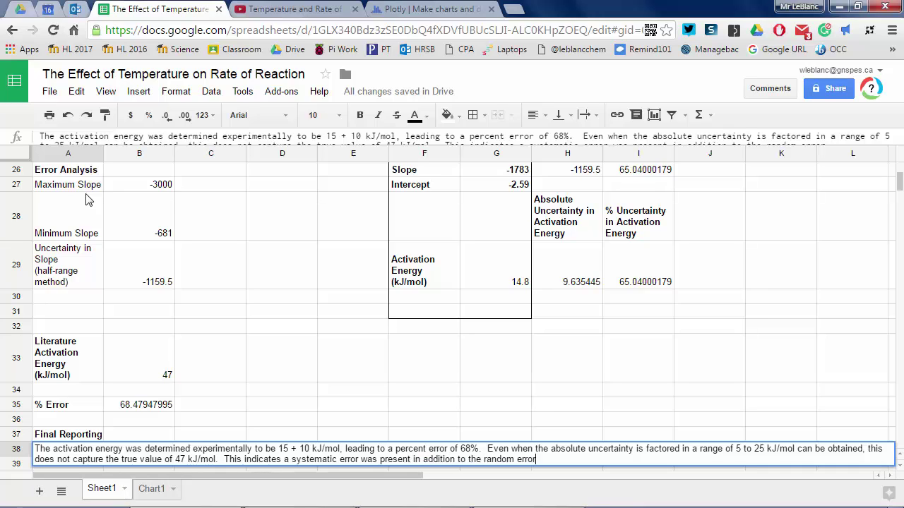
pyautogui.write('s/uncertainties present due to the ')
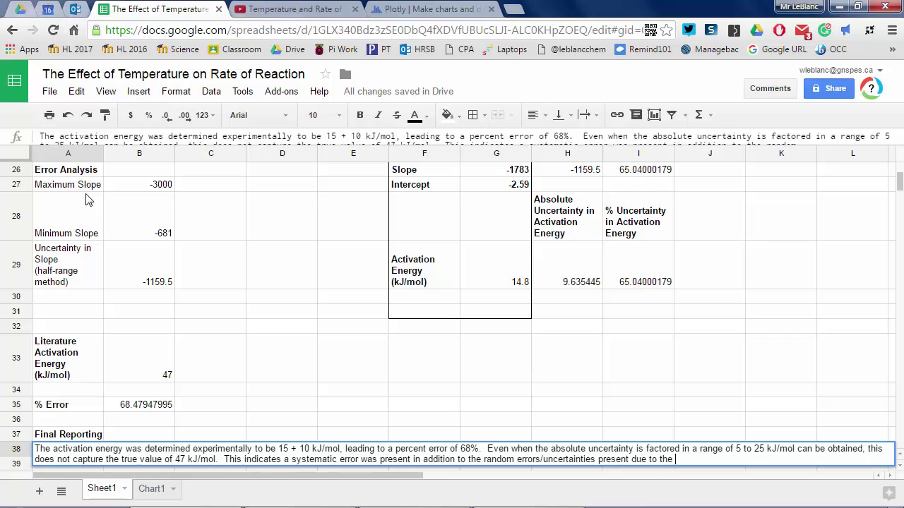
pyautogui.write('various measurements taken')
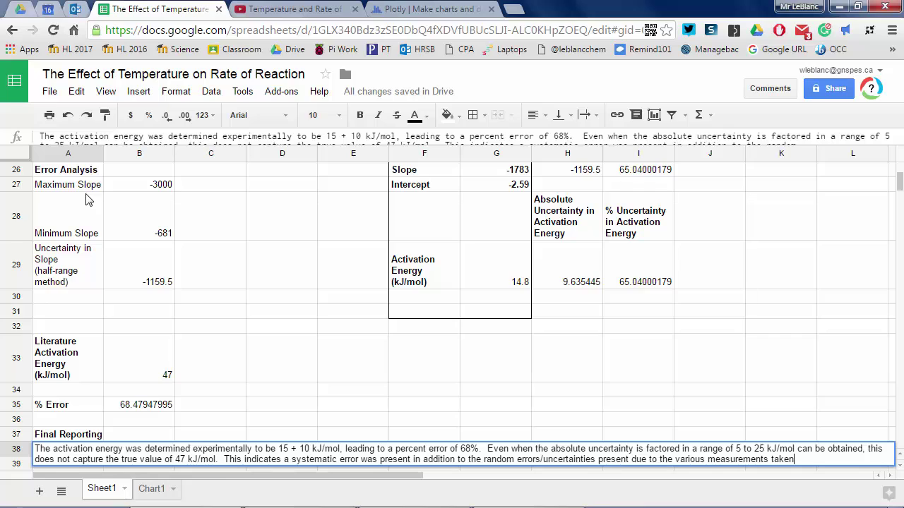
pyautogui.write('.  An explanation of the possible systematic ')
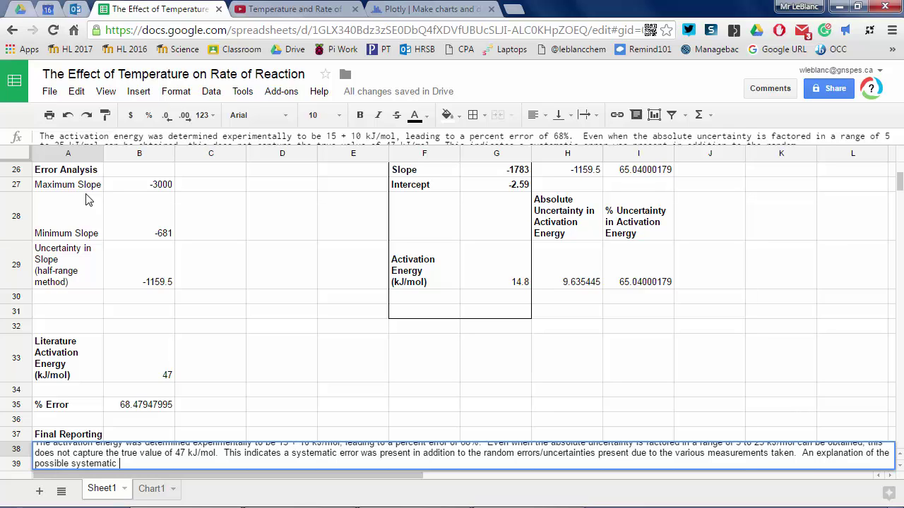
pyautogui.write('errors would begin here')
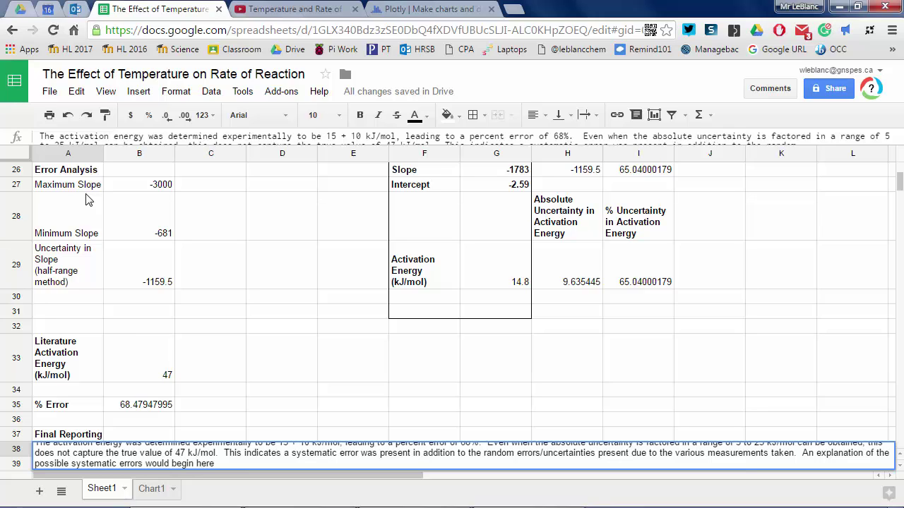
# - Wrap the Final Reporting paragraph and merge row 38 horizontally across columns A to J
pyautogui.press('Return')
pyautogui.press('Up')
pyautogui.hotkey('shift', 'Right')
pyautogui.hotkey('shift', 'Right')
pyautogui.hotkey('shift', 'Right')
pyautogui.hotkey('shift', 'Right')
pyautogui.hotkey('shift', 'Right')
pyautogui.hotkey('shift', 'Right')
pyautogui.hotkey('shift', 'Right')
pyautogui.hotkey('shift', 'Right')
pyautogui.hotkey('shift', 'Right')
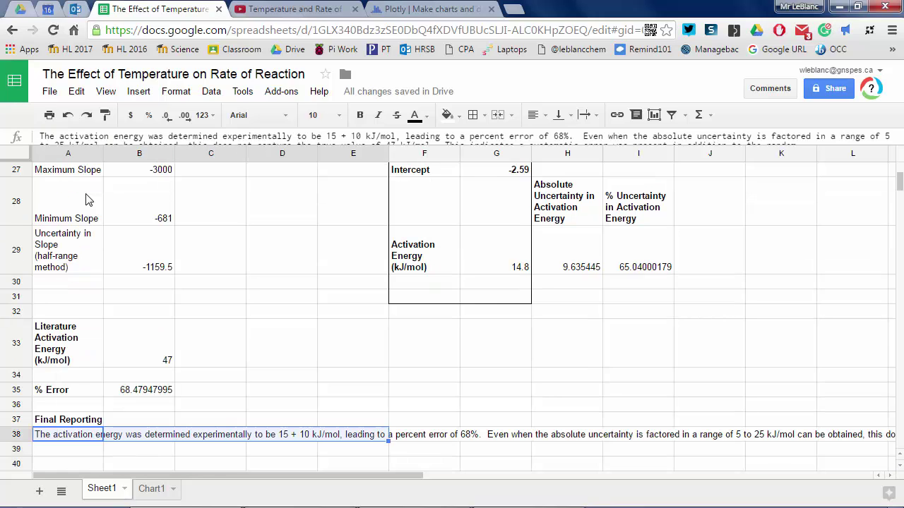
pyautogui.hotkey('shift', 'Down')
pyautogui.hotkey('shift', 'Down')
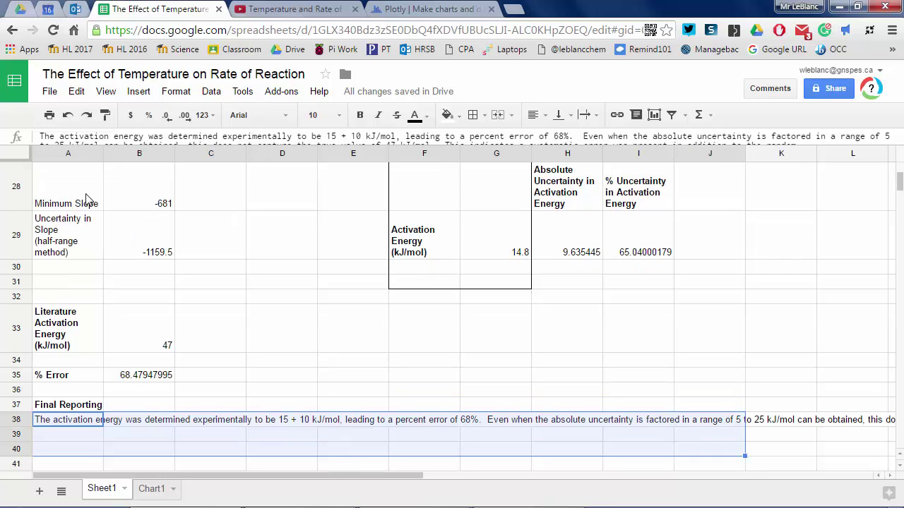
pyautogui.hotkey('shift', 'Up')
pyautogui.hotkey('shift', 'Up')
pyautogui.click(192, 92)
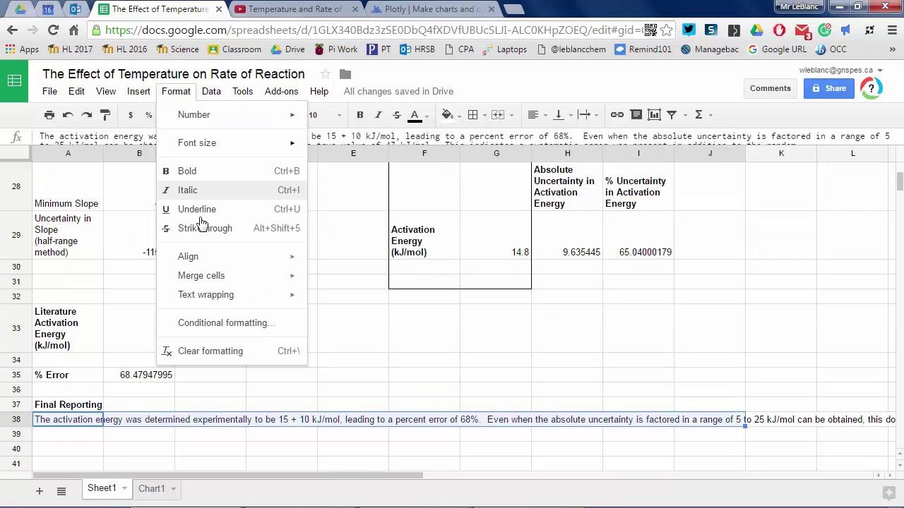
pyautogui.moveTo(283, 295)
pyautogui.click(344, 318)
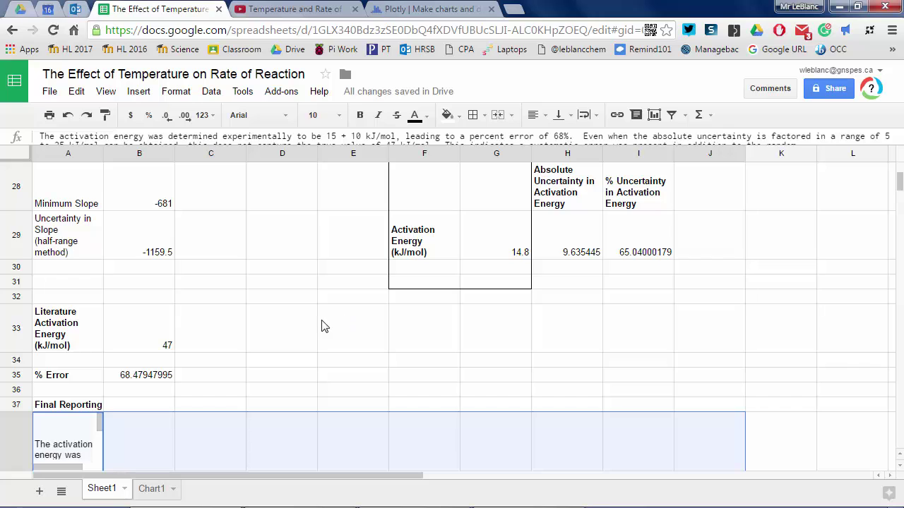
pyautogui.scroll(-2, 321, 326)
pyautogui.click(176, 91)
pyautogui.moveTo(282, 276)
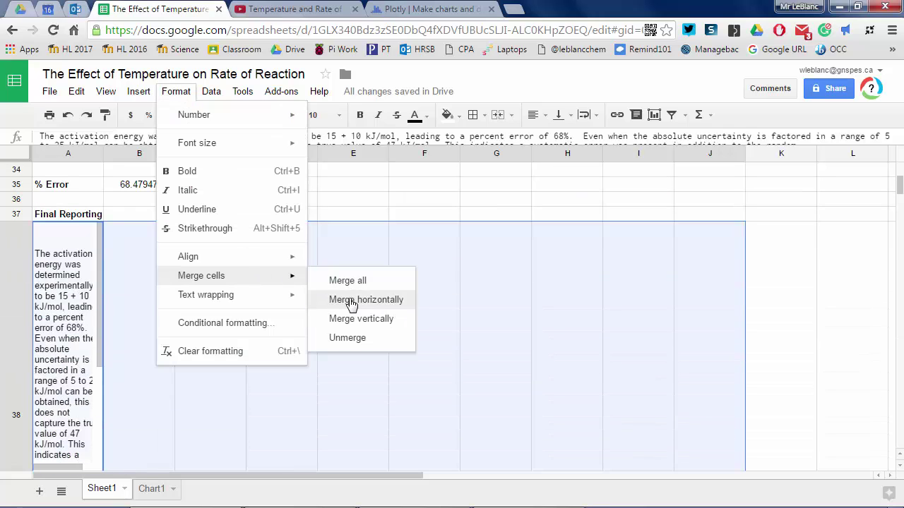
pyautogui.click(351, 301)
# - Add 'Link to the Plotly graph file:' with the pasted share link, then open the link
pyautogui.scroll(2, 343, 272)
pyautogui.click(351, 328)
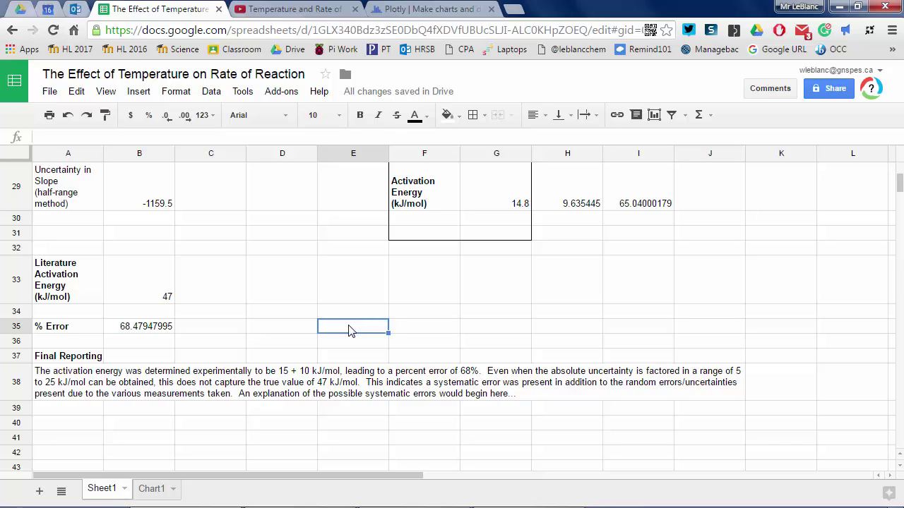
pyautogui.write('L')
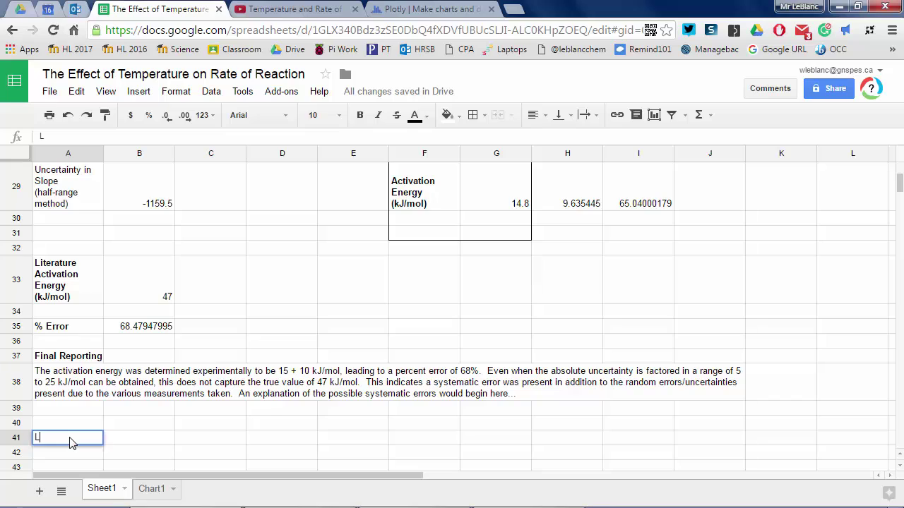
pyautogui.write('ink to the Plotly graph')
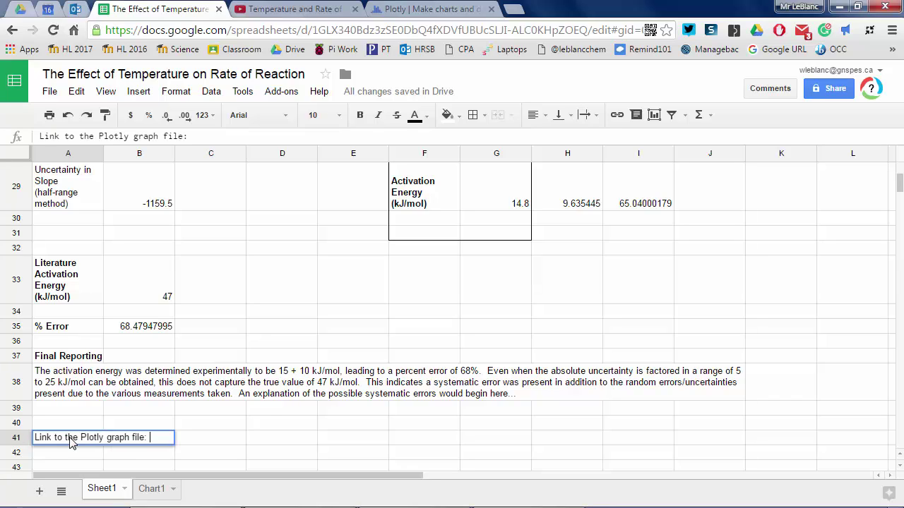
pyautogui.write(' file:')
pyautogui.click(210, 452)
pyautogui.click(283, 419)
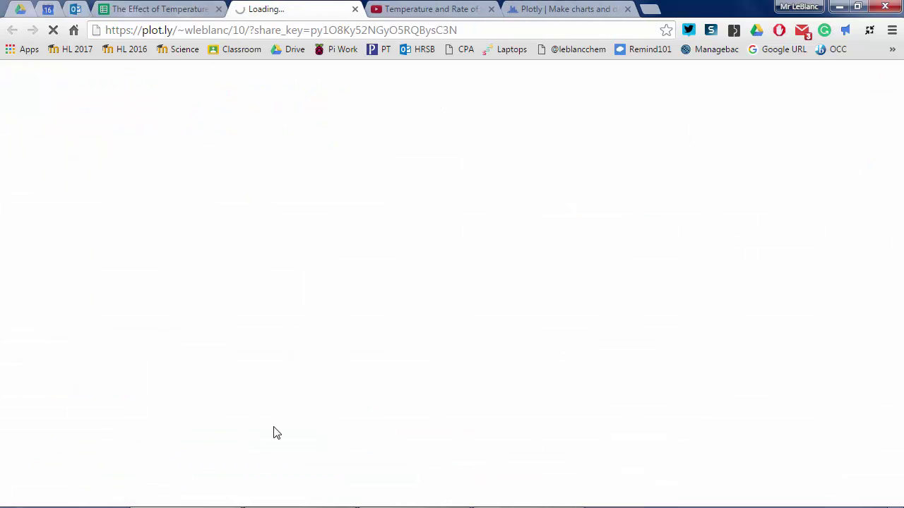